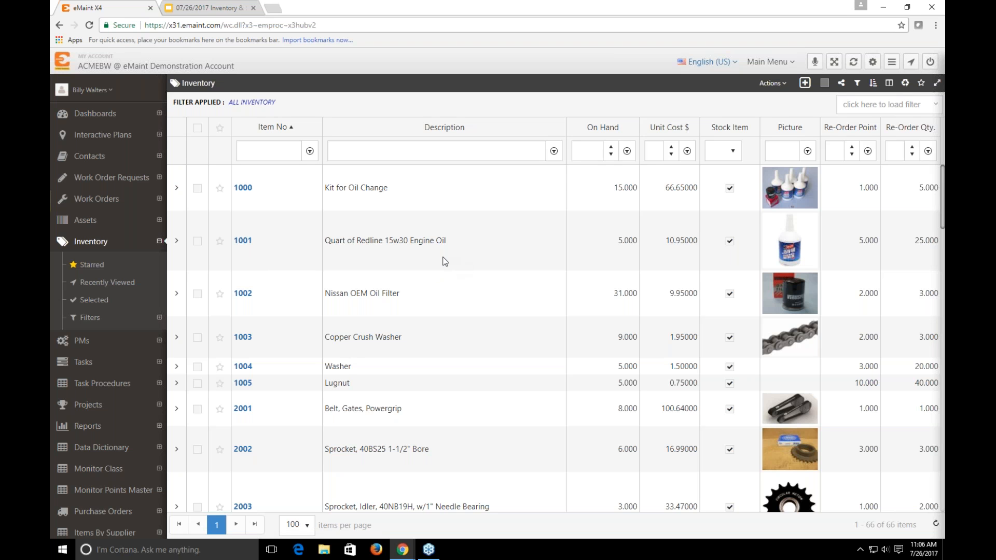
Open the inventory record of item 1001, Quart of Redline 15w30 Engine Oil, and review its detail fields
{"action": "left_click", "coordinate": [241, 242]}
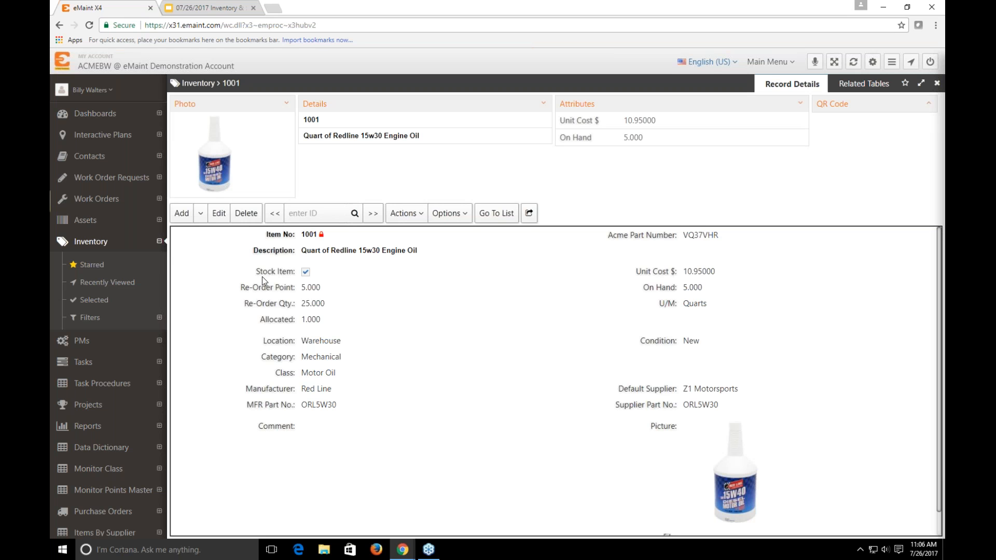
{"action": "scroll", "coordinate": [244, 297], "scroll_direction": "down", "scroll_amount": 1}
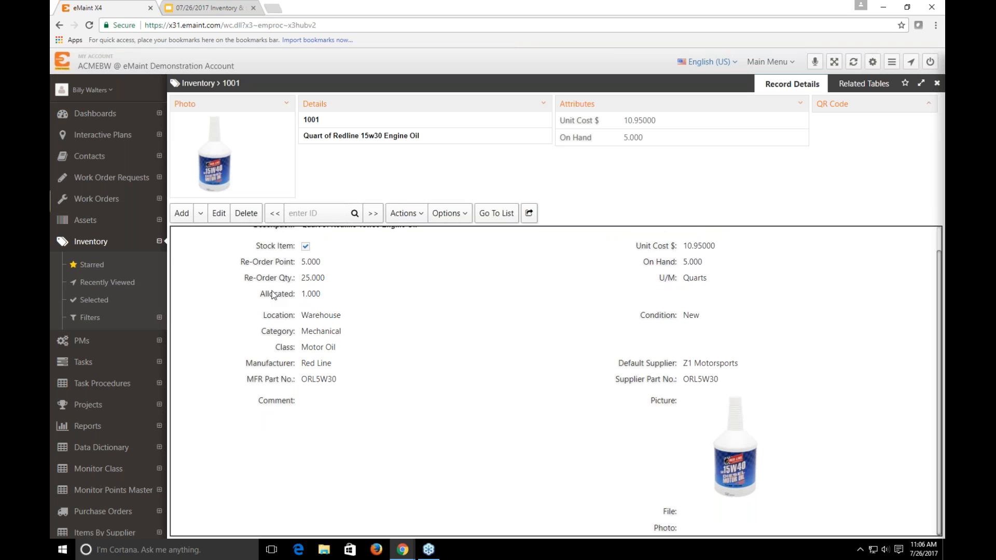
{"action": "scroll", "coordinate": [383, 340], "scroll_direction": "up", "scroll_amount": 1}
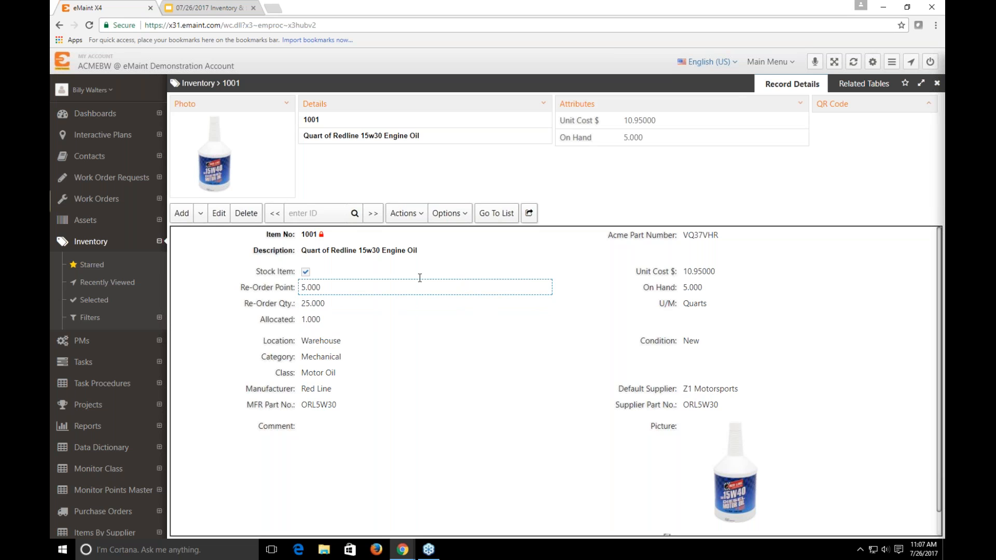
Start a new inventory record with item number 5010 and the description "Screw 3/10"
{"action": "mouse_move", "coordinate": [190, 216]}
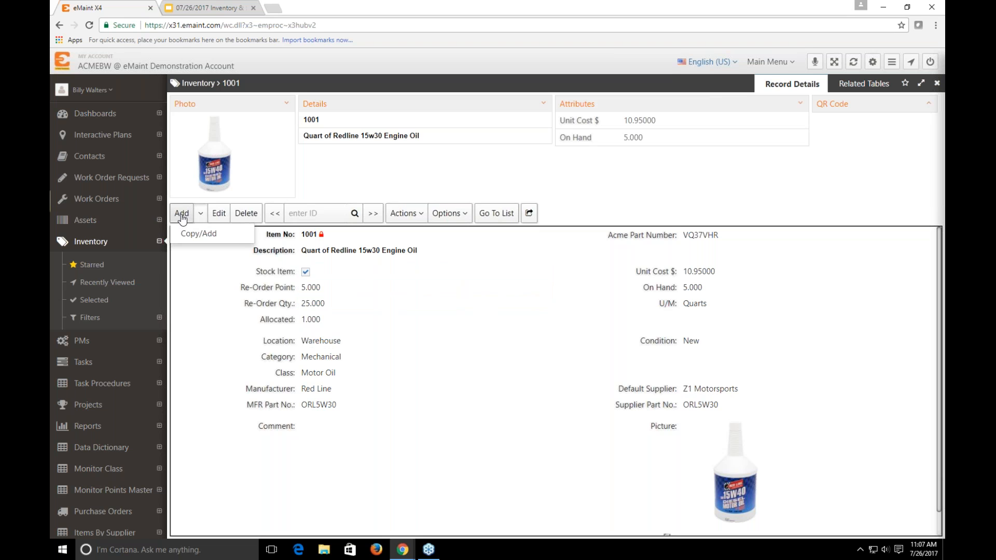
{"action": "left_click", "coordinate": [182, 216]}
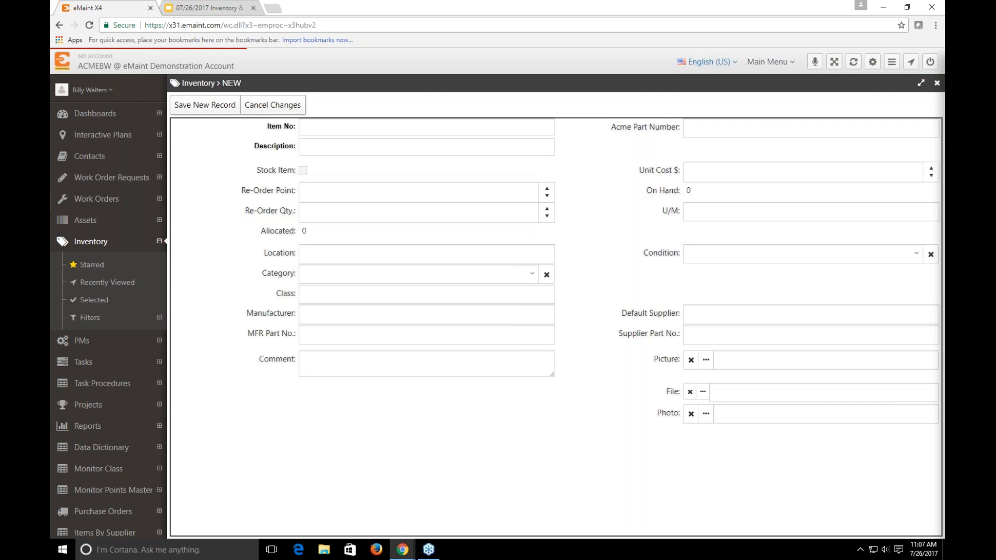
{"action": "left_click", "coordinate": [387, 131]}
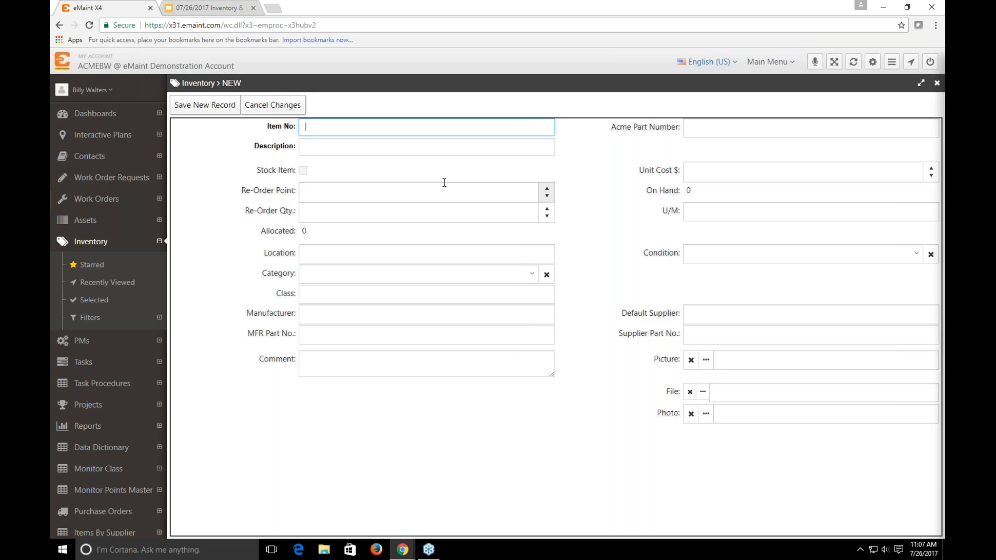
{"action": "type", "text": "5010"}
{"action": "left_click", "coordinate": [773, 128]}
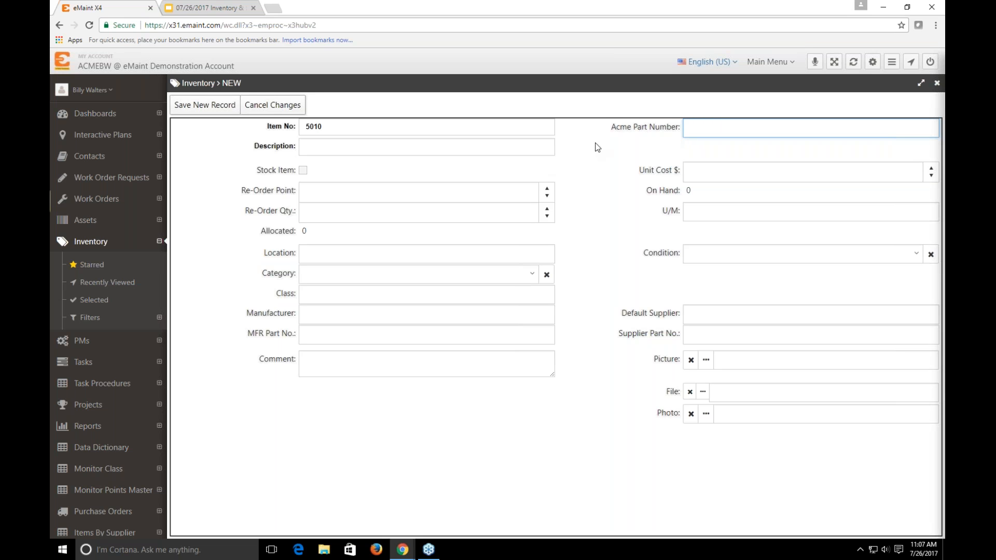
{"action": "left_click", "coordinate": [529, 152]}
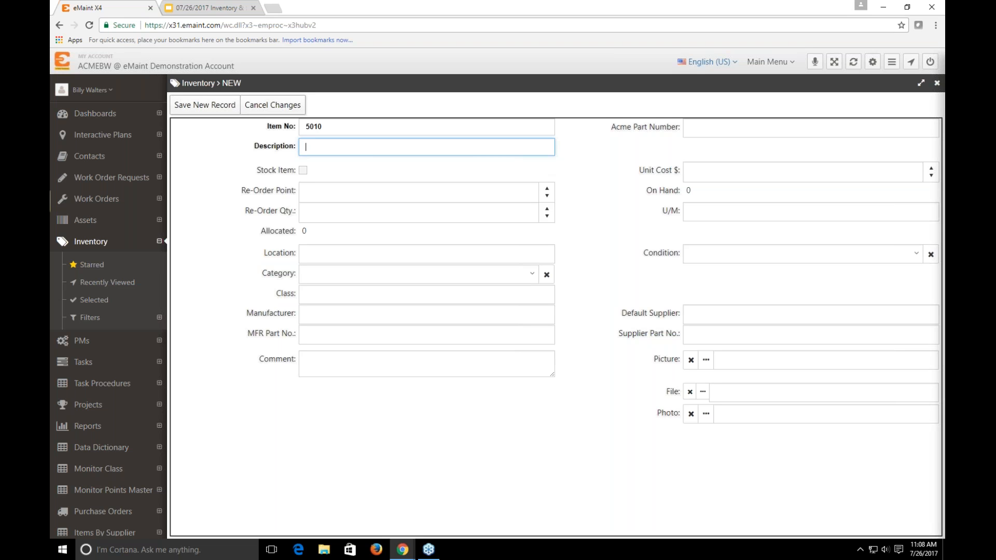
{"action": "type", "text": "Sc"}
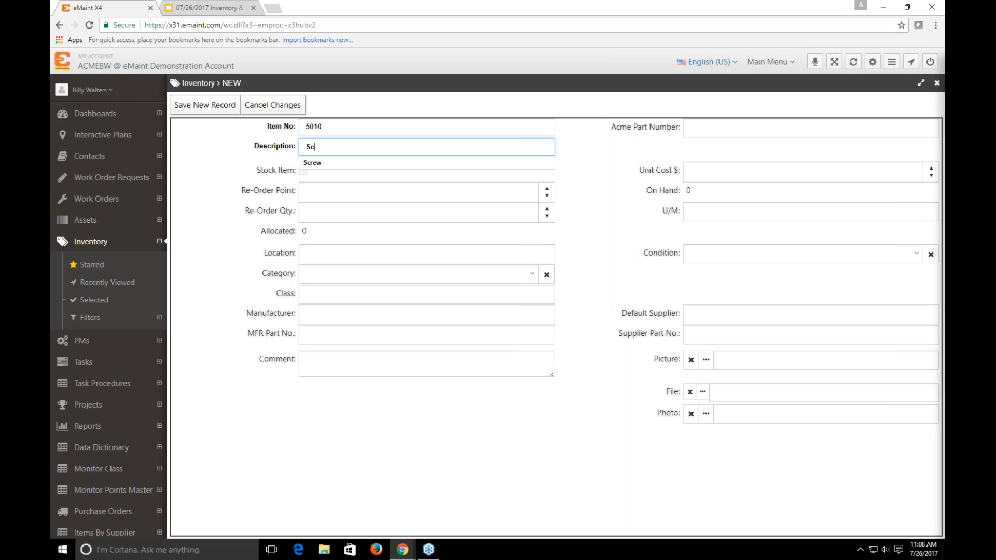
{"action": "type", "text": "rew 3/10"}
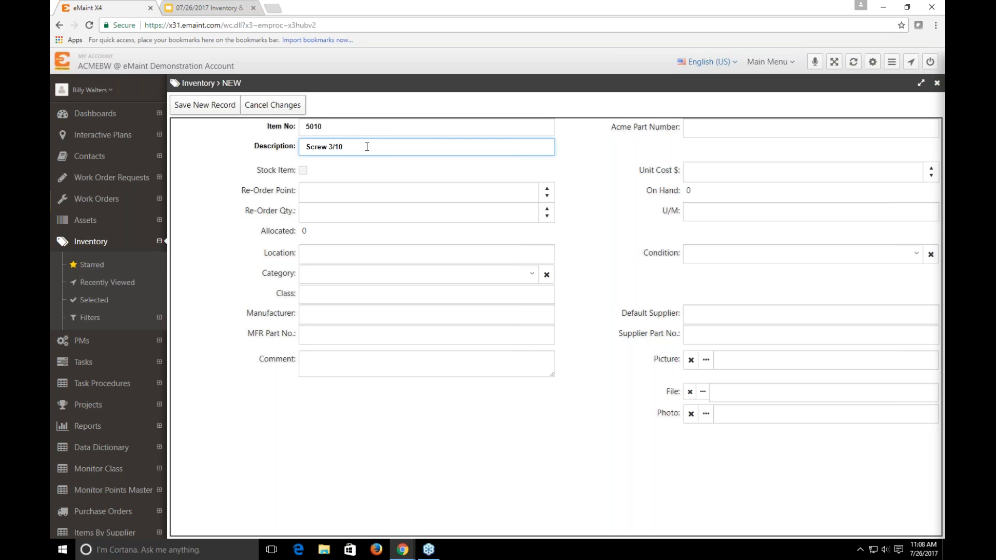
{"action": "left_click", "coordinate": [239, 153]}
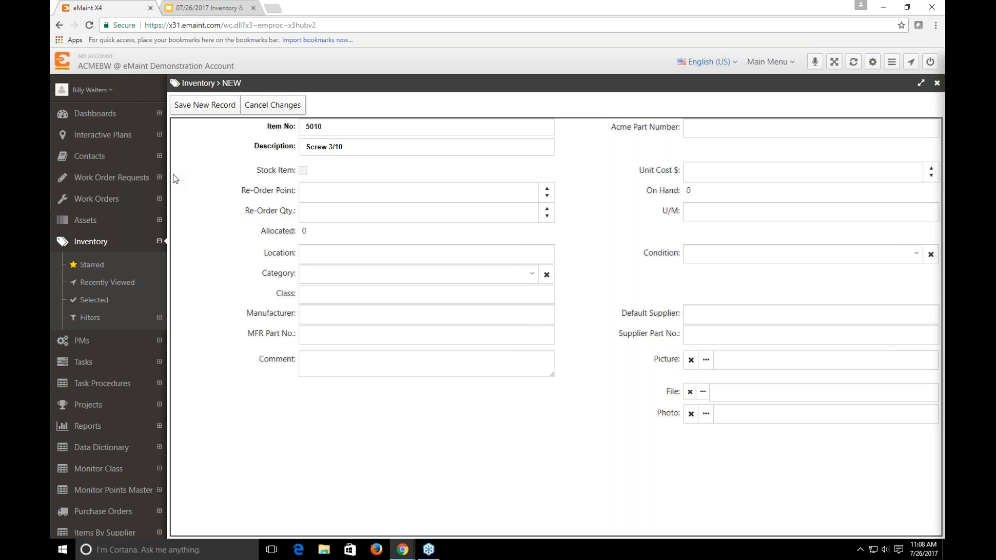
Mark the new item as a stock item and set its unit cost to 0.05
{"action": "left_click", "coordinate": [303, 171]}
{"action": "left_click", "coordinate": [743, 171]}
{"action": "double_click", "coordinate": [692, 172]}
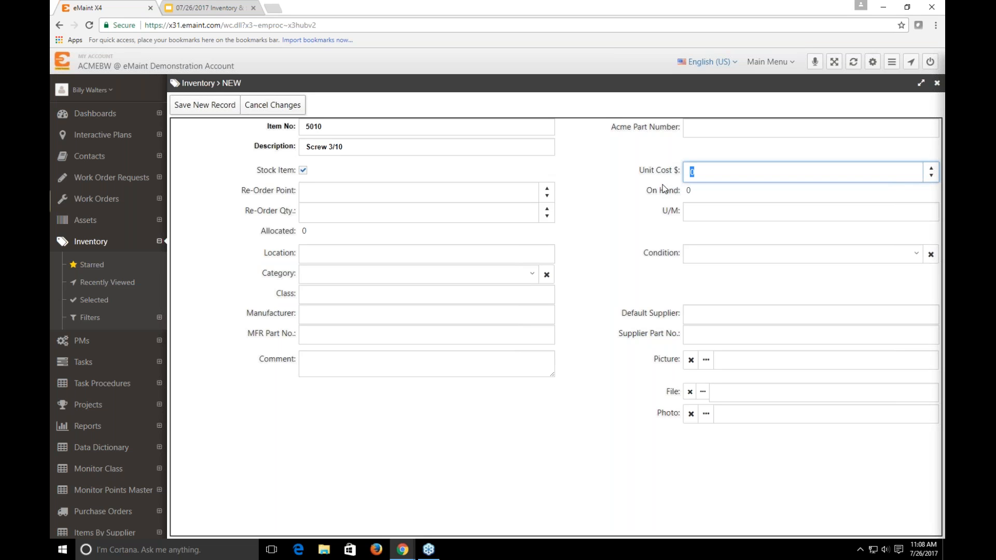
{"action": "type", "text": "0.05"}
Set the new item's re-order point to 10 and its re-order quantity to 100
{"action": "left_click", "coordinate": [480, 193]}
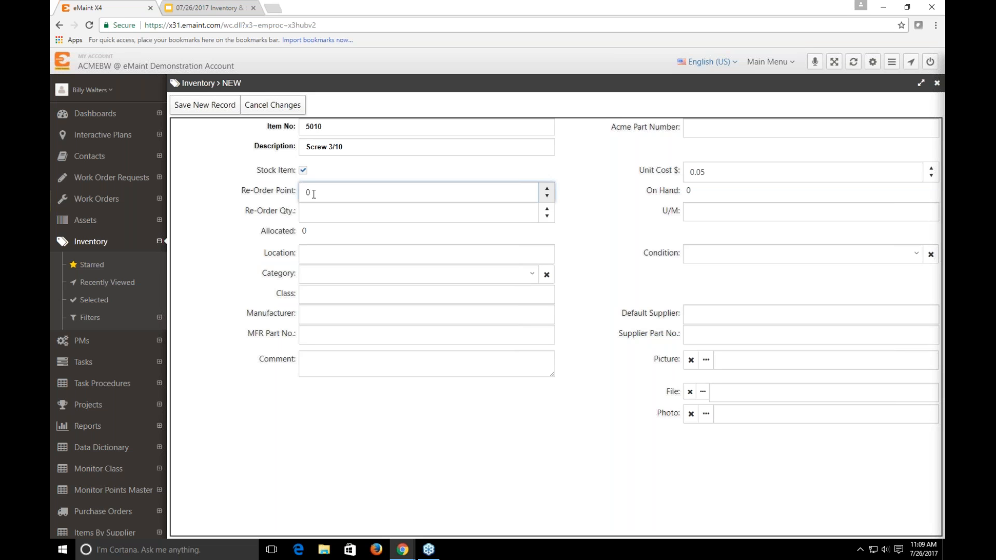
{"action": "left_click_drag", "start_coordinate": [313, 194], "coordinate": [303, 194]}
{"action": "left_click", "coordinate": [320, 195]}
{"action": "type", "text": "10"}
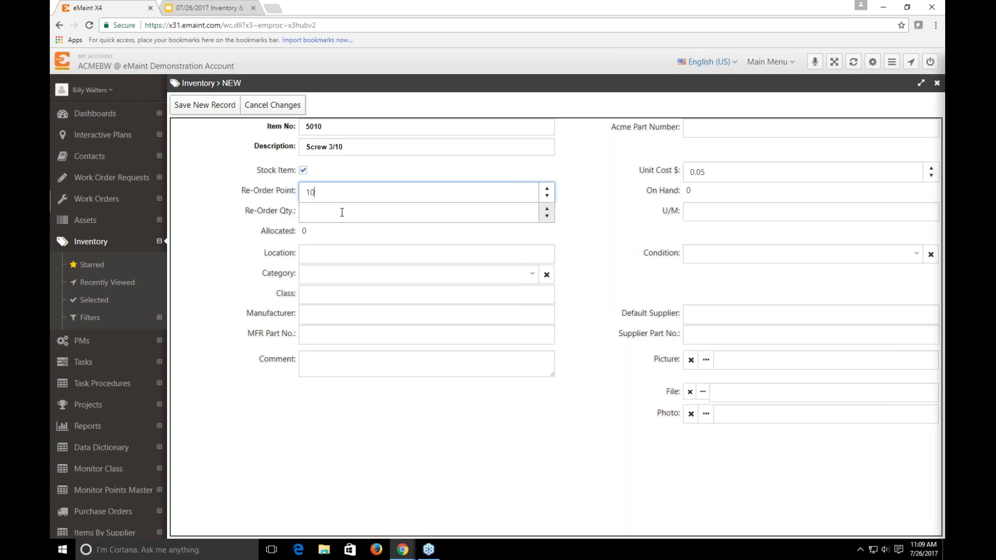
{"action": "left_click", "coordinate": [344, 213]}
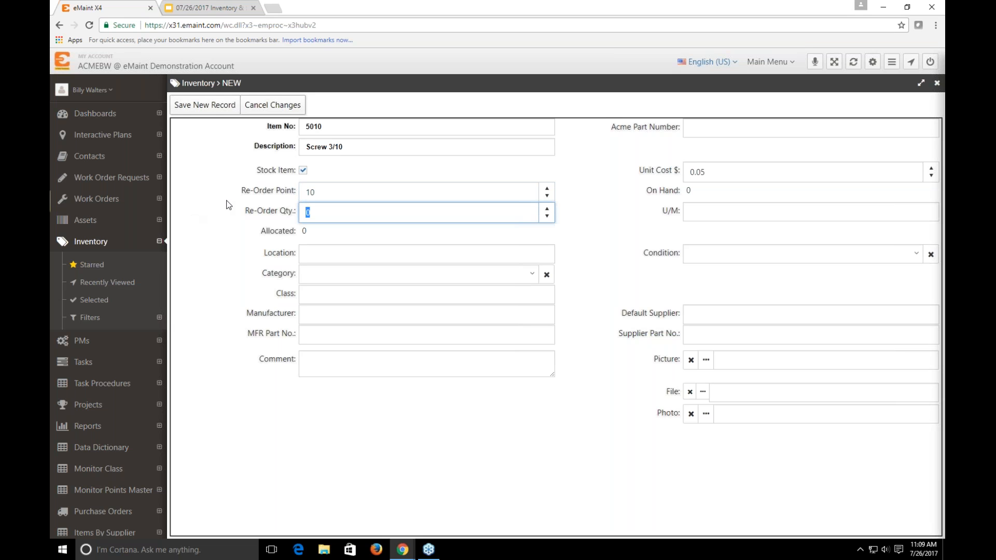
{"action": "type", "text": "100"}
{"action": "left_click", "coordinate": [227, 204]}
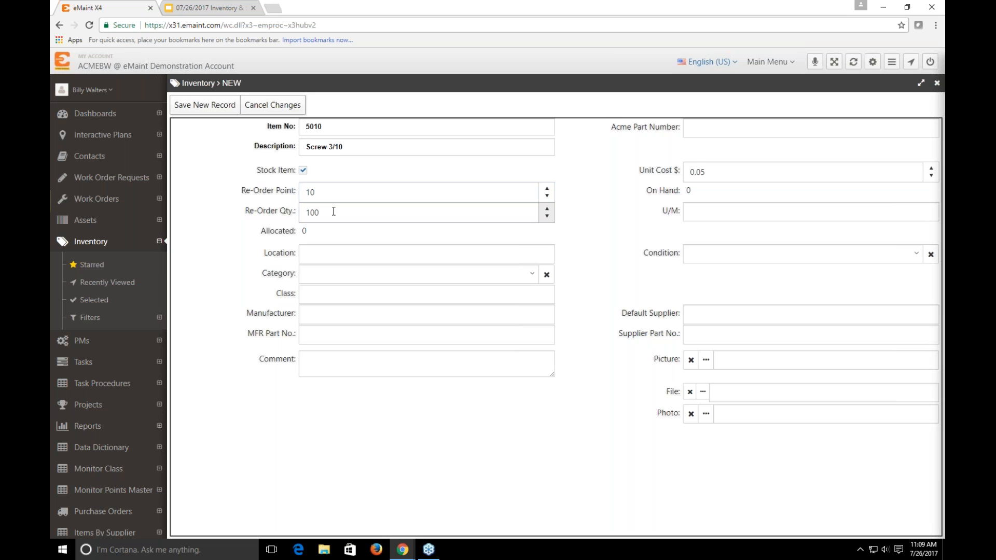
Set the new item's condition to New and its category to Mechanical
{"action": "left_click", "coordinate": [690, 215]}
{"action": "left_click", "coordinate": [349, 260]}
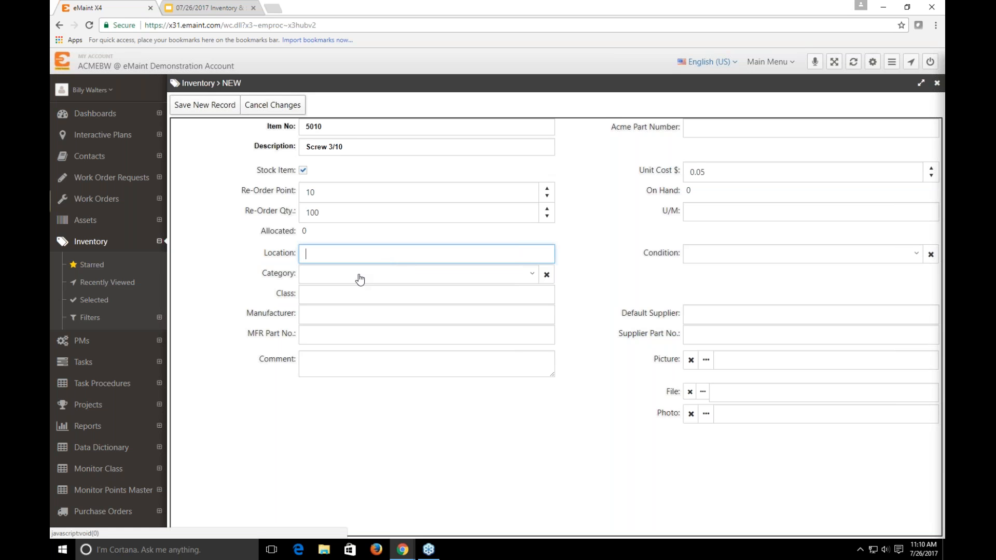
{"action": "left_click", "coordinate": [763, 259]}
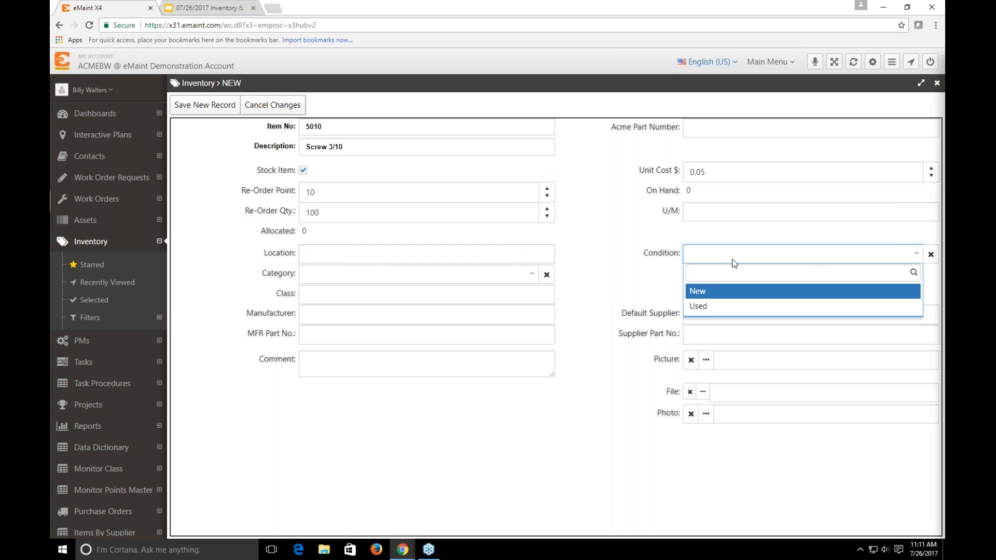
{"action": "left_click", "coordinate": [713, 295]}
{"action": "left_click", "coordinate": [374, 280]}
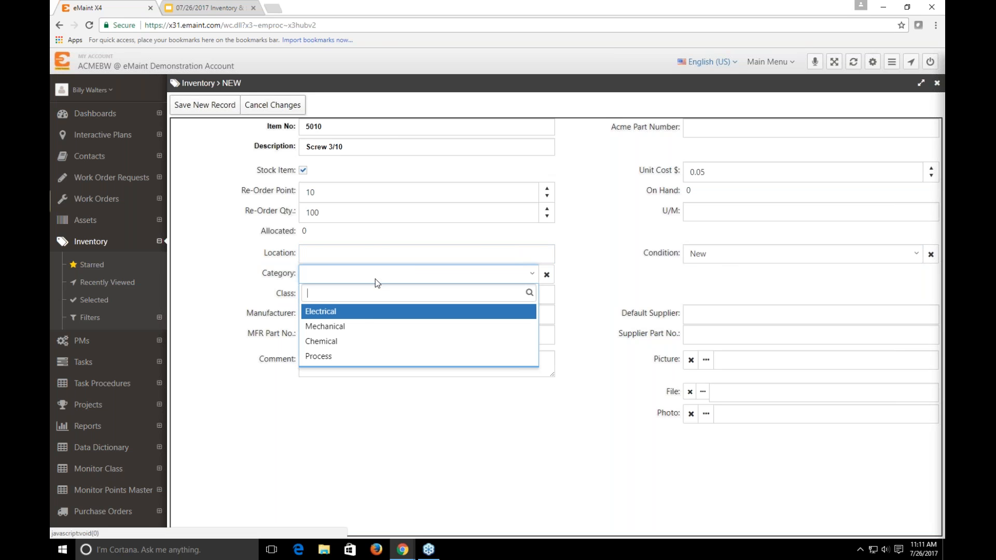
{"action": "left_click", "coordinate": [360, 330]}
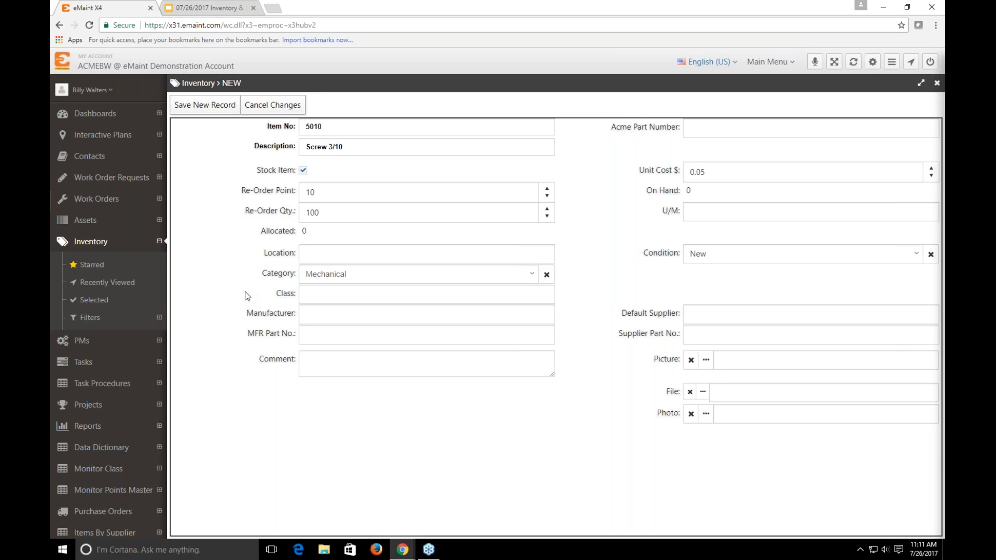
{"action": "left_click", "coordinate": [331, 298]}
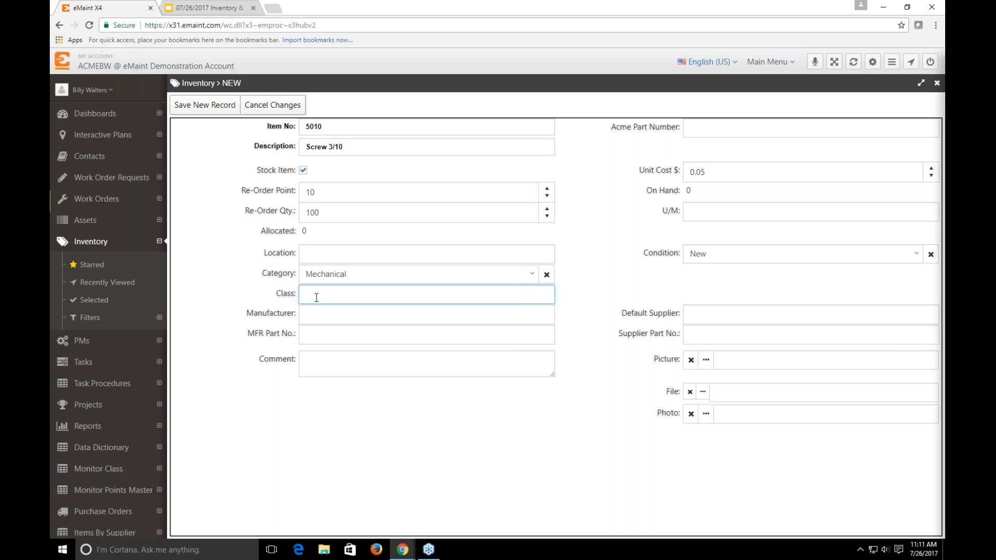
{"action": "left_click", "coordinate": [321, 320]}
{"action": "left_click", "coordinate": [324, 334]}
{"action": "left_click", "coordinate": [320, 320]}
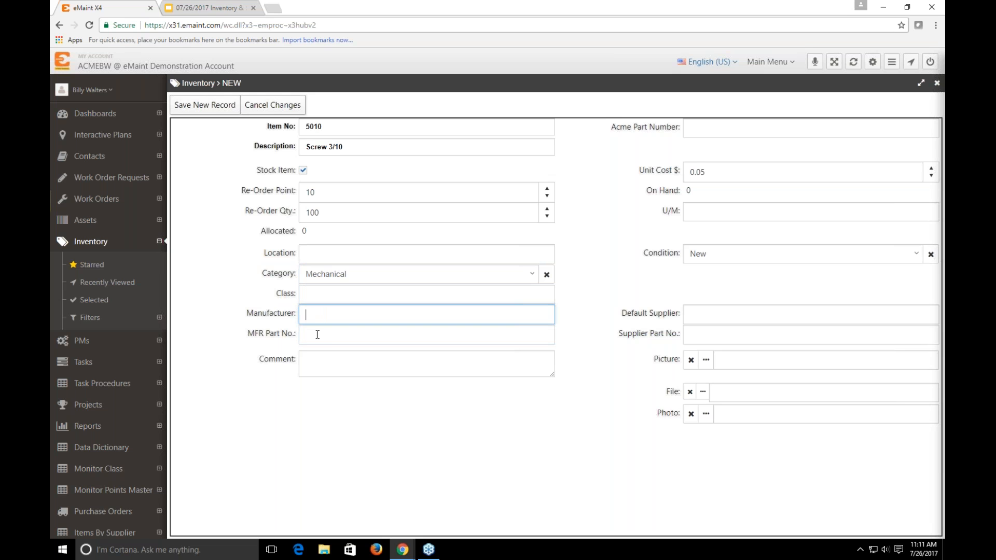
{"action": "left_click", "coordinate": [317, 340]}
{"action": "left_click", "coordinate": [722, 314]}
{"action": "left_click", "coordinate": [708, 342]}
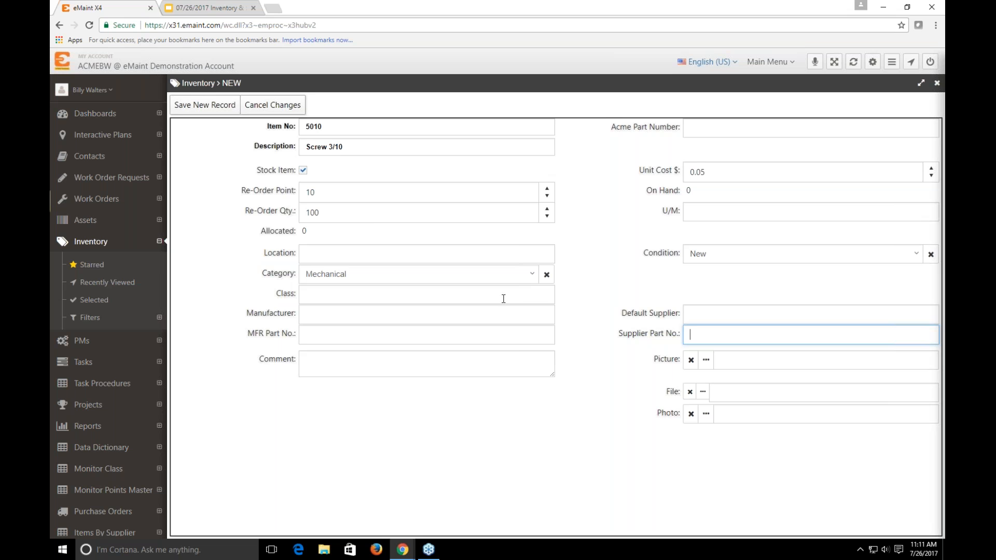
Save the new item record and add its inventory location Row A10 with 20 on hand
{"action": "left_click", "coordinate": [214, 112]}
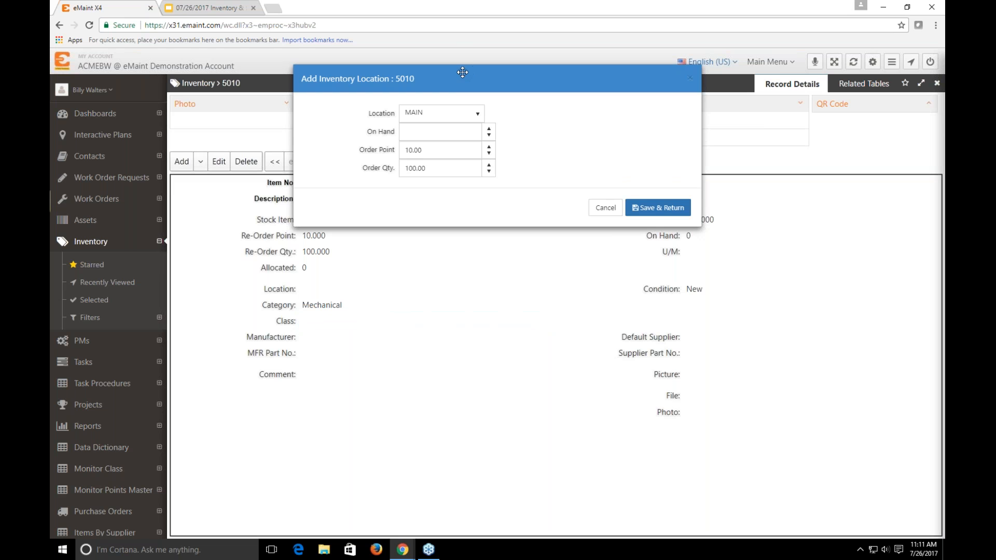
{"action": "left_click_drag", "start_coordinate": [462, 74], "coordinate": [503, 227]}
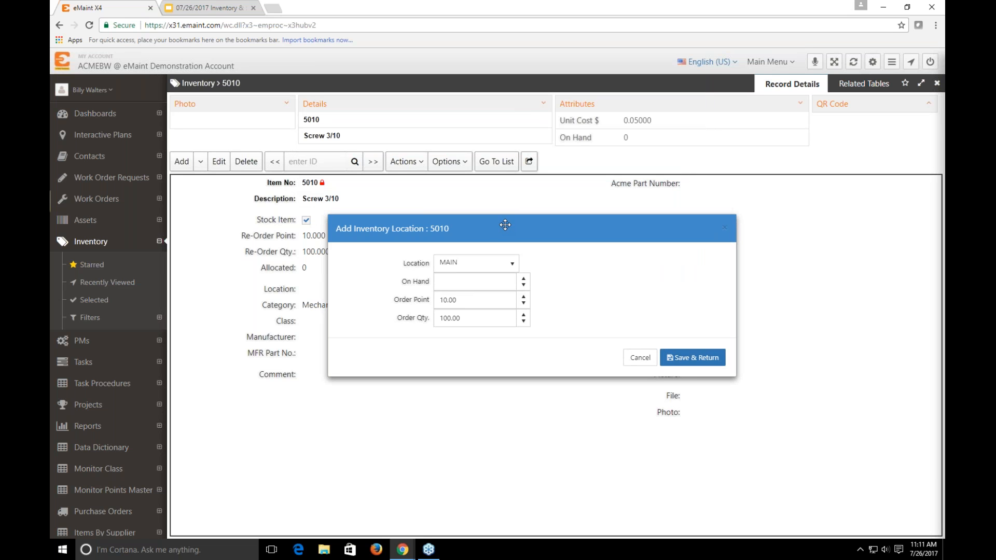
{"action": "left_click", "coordinate": [512, 266]}
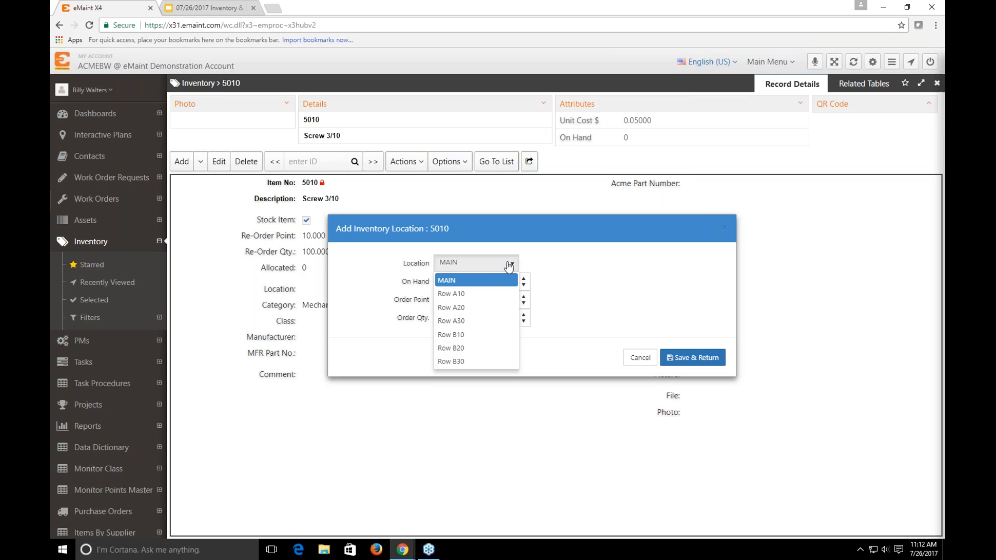
{"action": "left_click", "coordinate": [490, 294]}
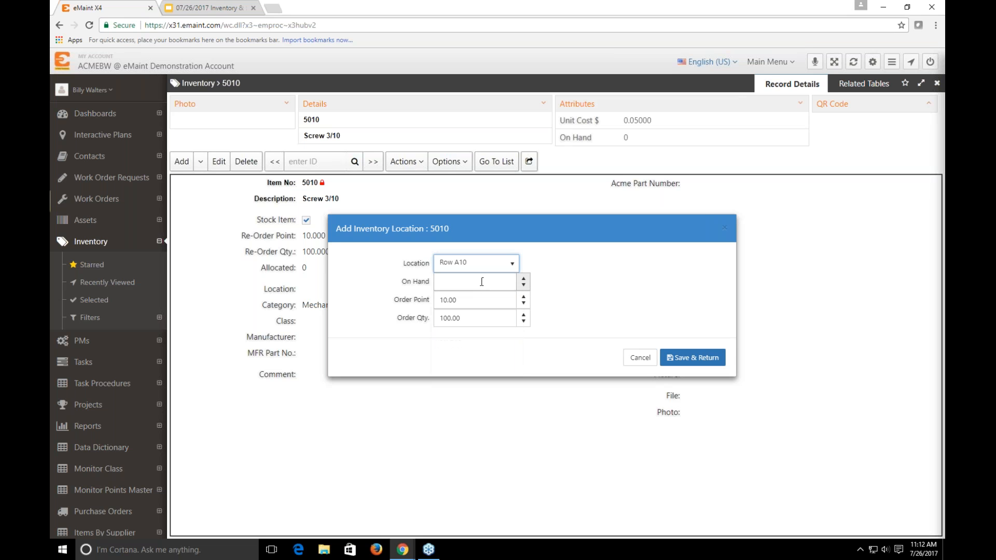
{"action": "left_click", "coordinate": [492, 282]}
{"action": "double_click", "coordinate": [441, 282]}
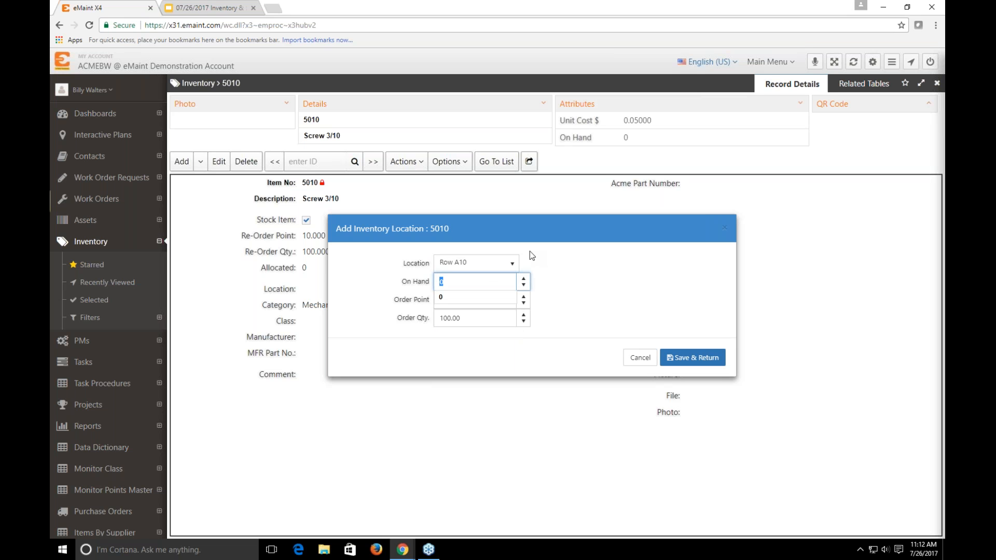
{"action": "type", "text": "20"}
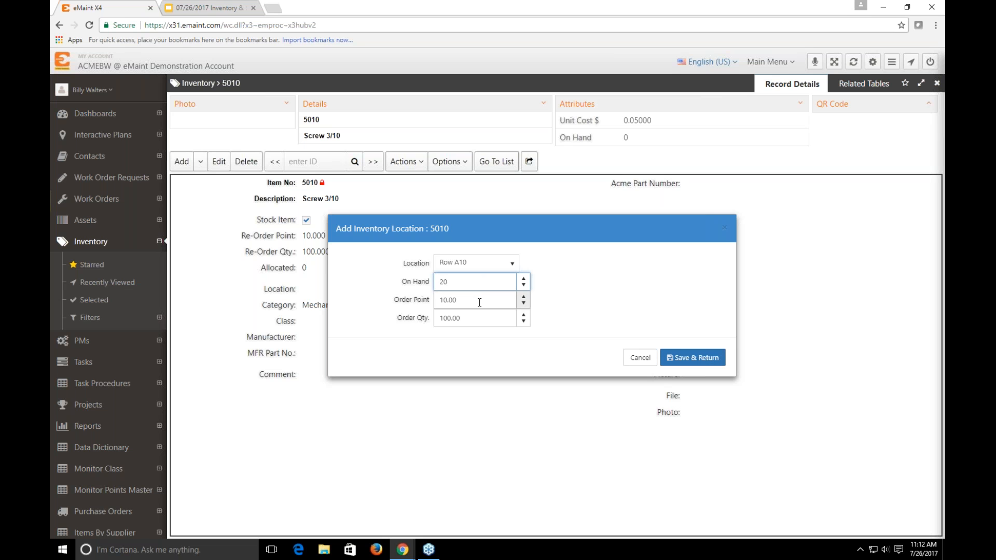
{"action": "left_click", "coordinate": [695, 358]}
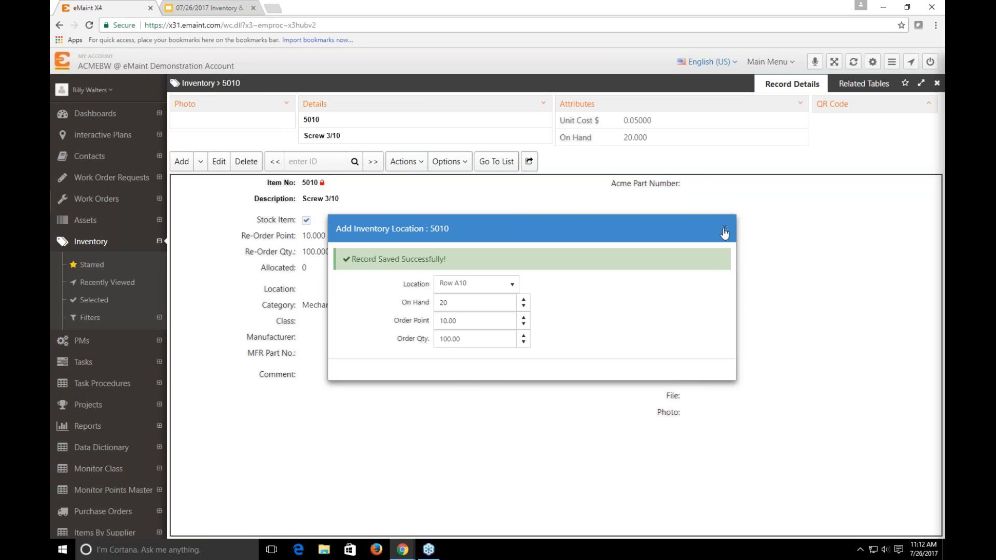
{"action": "left_click", "coordinate": [549, 237]}
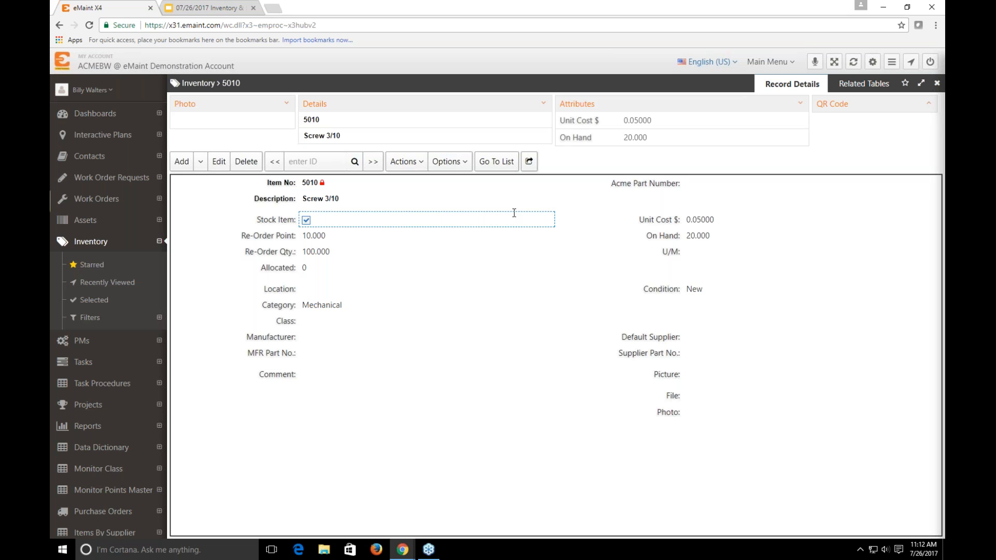
Start a second inventory location for item 5010 at Row B10 with 15 on hand
{"action": "left_click", "coordinate": [852, 87]}
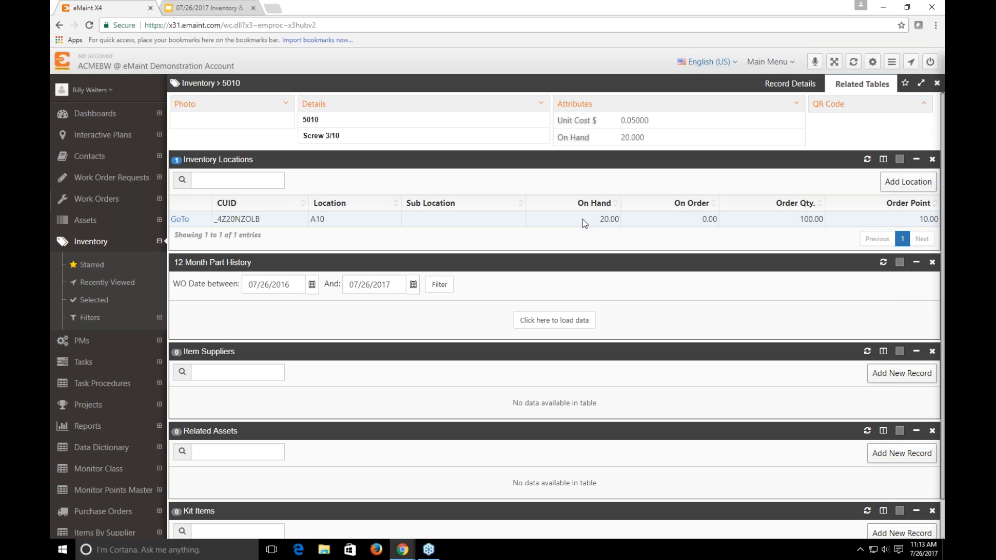
{"action": "left_click", "coordinate": [907, 182]}
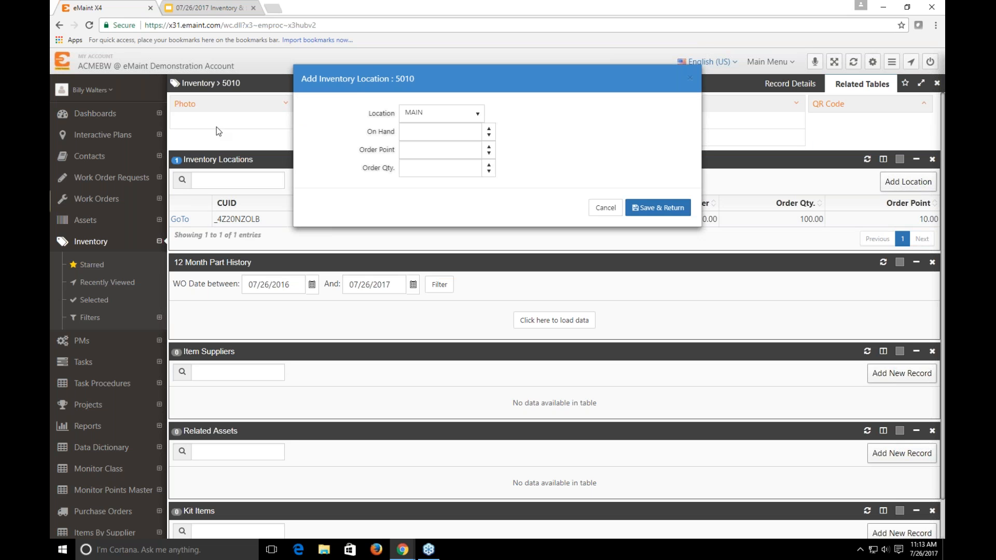
{"action": "left_click_drag", "start_coordinate": [374, 92], "coordinate": [446, 65]}
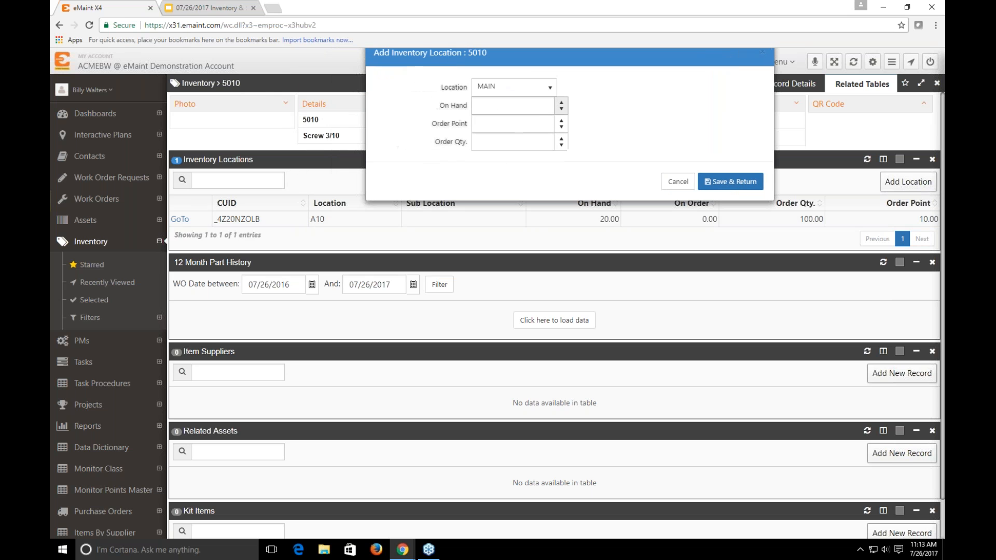
{"action": "left_click", "coordinate": [513, 86]}
{"action": "scroll", "coordinate": [500, 151], "scroll_direction": "down", "scroll_amount": 1}
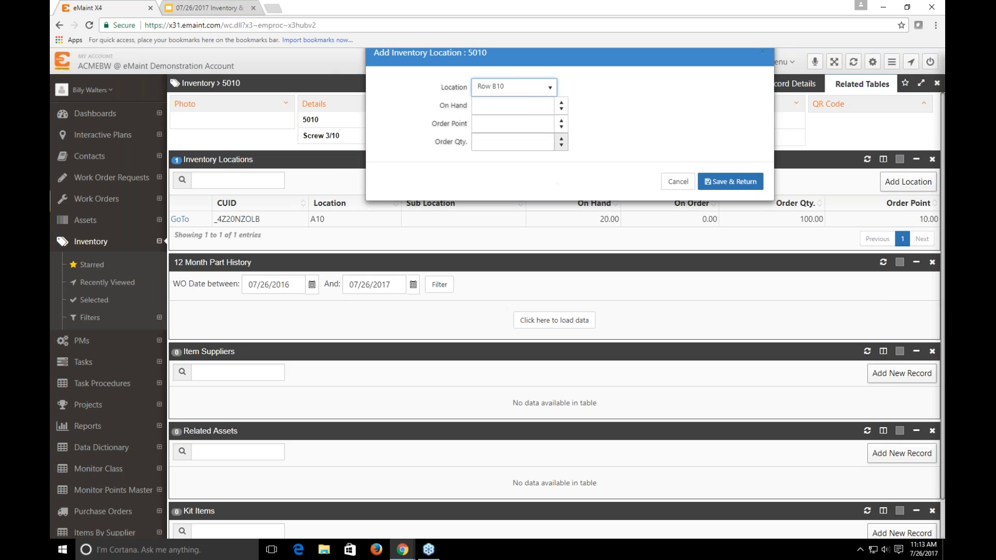
{"action": "left_click", "coordinate": [499, 108]}
{"action": "double_click", "coordinate": [479, 109]}
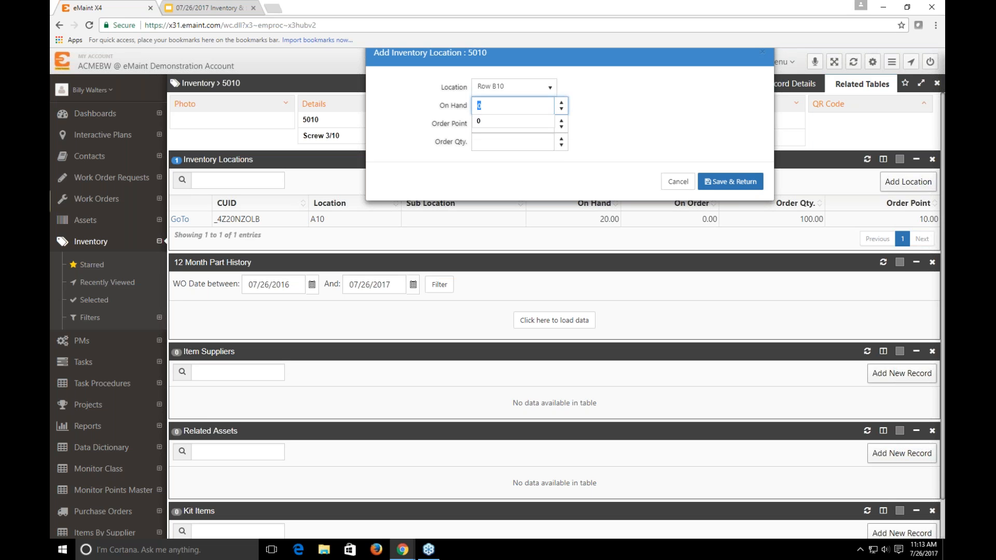
{"action": "type", "text": "15"}
Set the Row B10 location's order point to 10 and its order quantity to 100, and save it
{"action": "key", "text": "Tab"}
{"action": "type", "text": "0"}
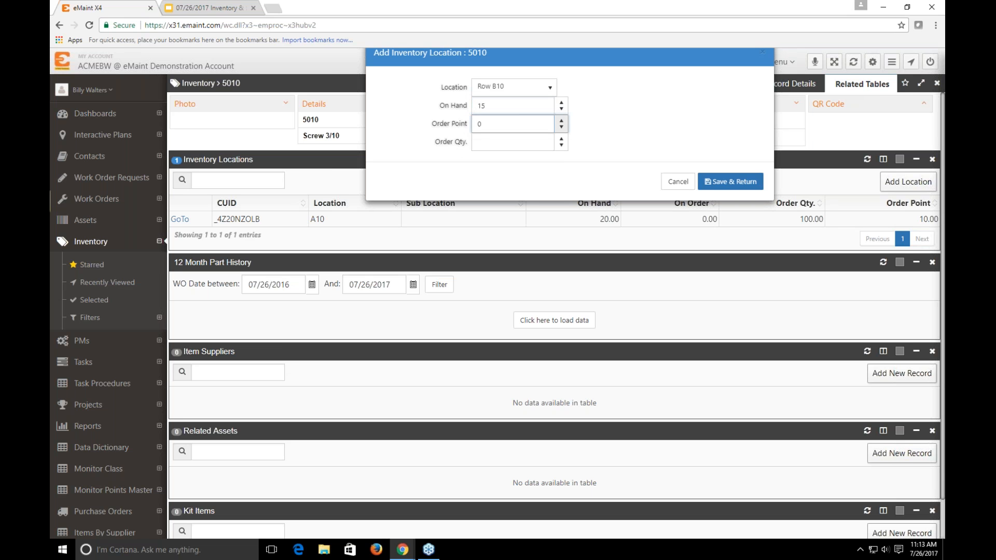
{"action": "left_click_drag", "start_coordinate": [511, 127], "coordinate": [451, 128]}
{"action": "type", "text": "10"}
{"action": "left_click", "coordinate": [486, 141]}
{"action": "type", "text": "100"}
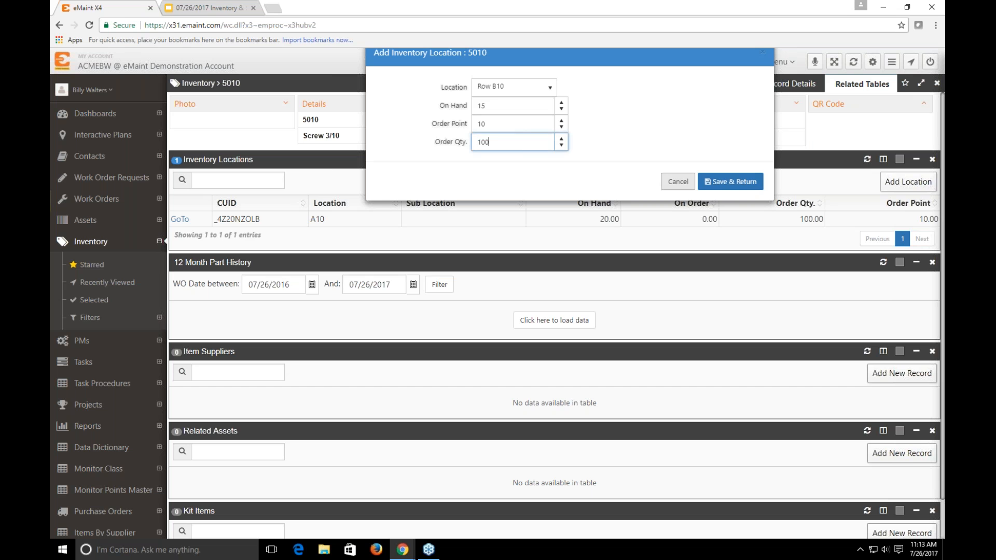
{"action": "left_click", "coordinate": [737, 183]}
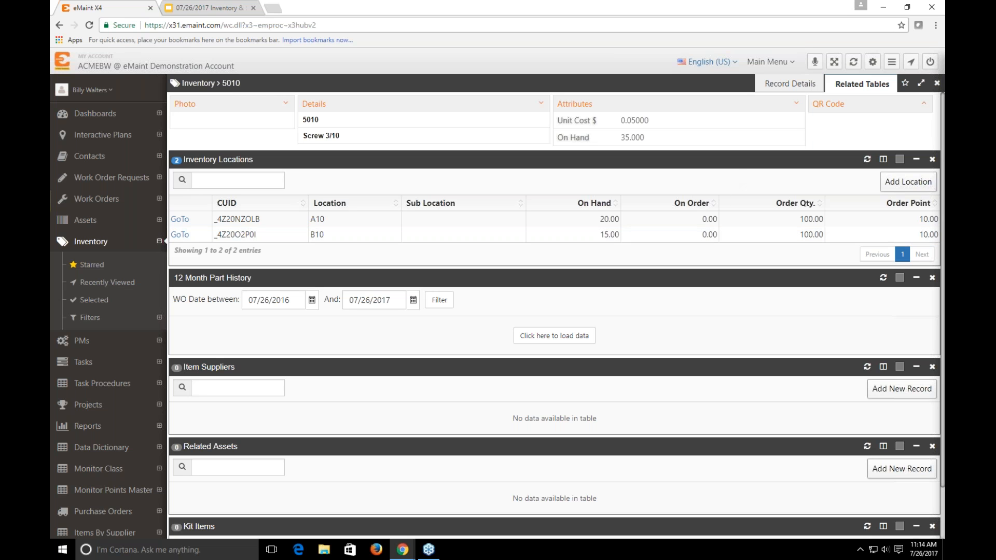
Check the item's on-hand quantity in its record details and load its 12-month part history
{"action": "left_click", "coordinate": [768, 88]}
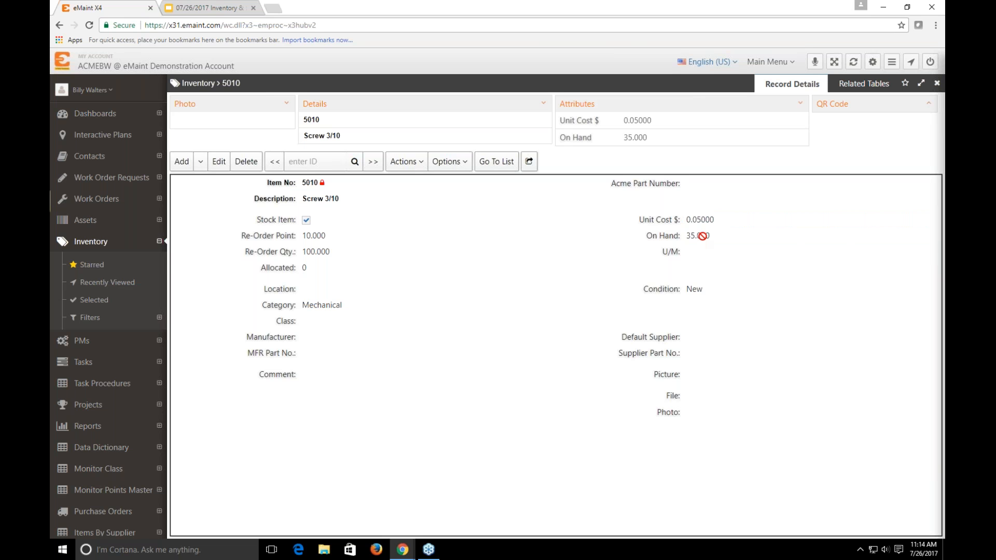
{"action": "left_click", "coordinate": [864, 83]}
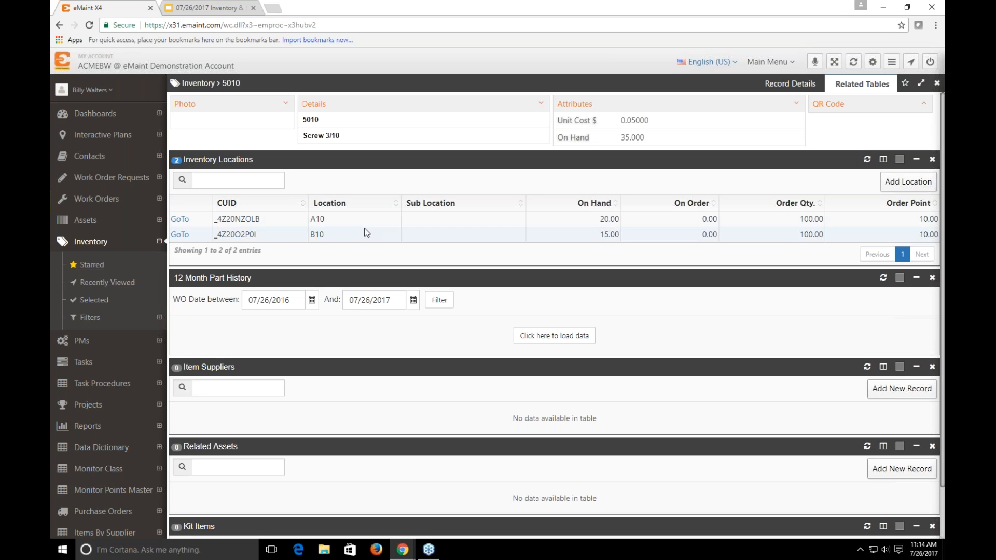
{"action": "scroll", "coordinate": [359, 241], "scroll_direction": "down", "scroll_amount": 1}
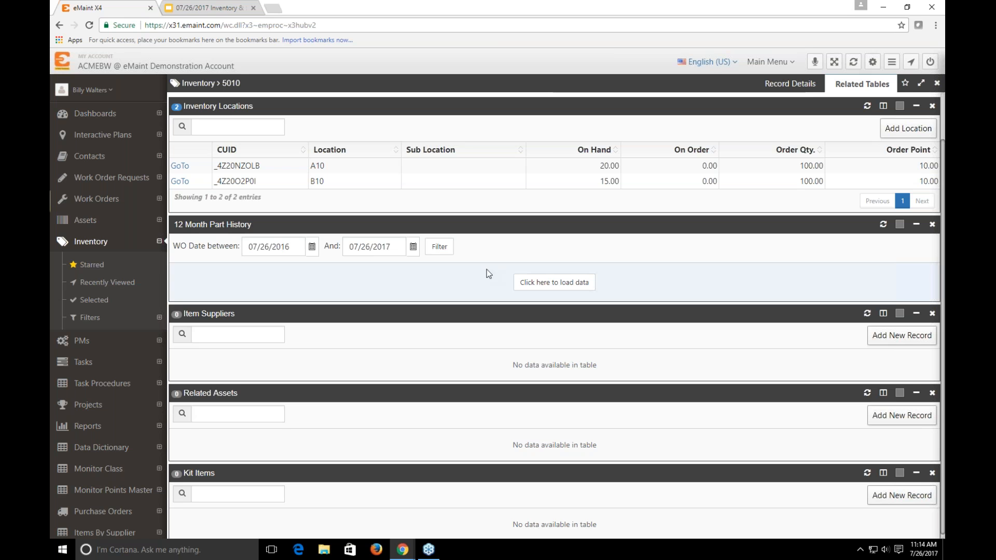
{"action": "left_click", "coordinate": [556, 282]}
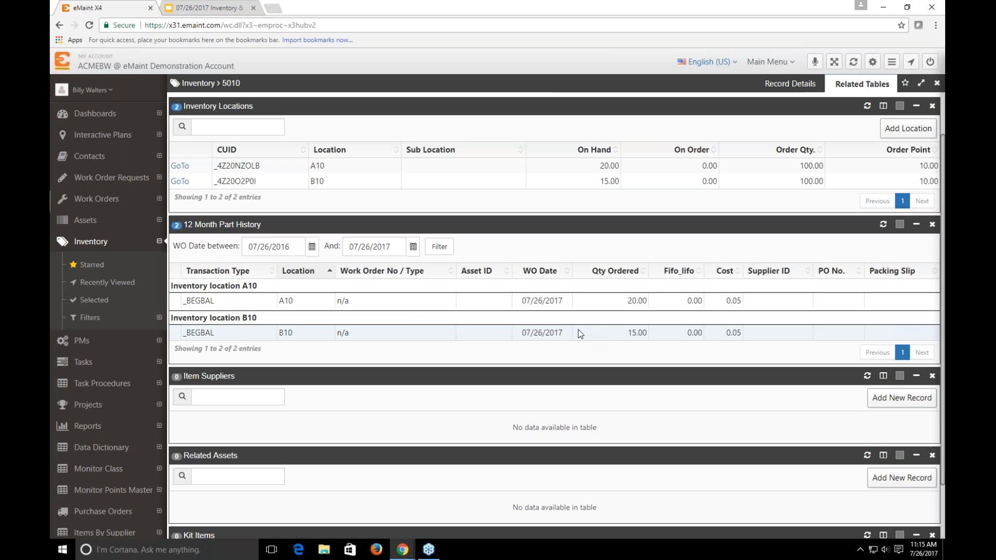
Start a new supplier record for the item and filter the supplier lookup to contacts whose category contains "supp"
{"action": "scroll", "coordinate": [566, 311], "scroll_direction": "down", "scroll_amount": 2}
{"action": "scroll", "coordinate": [567, 309], "scroll_direction": "down", "scroll_amount": 1}
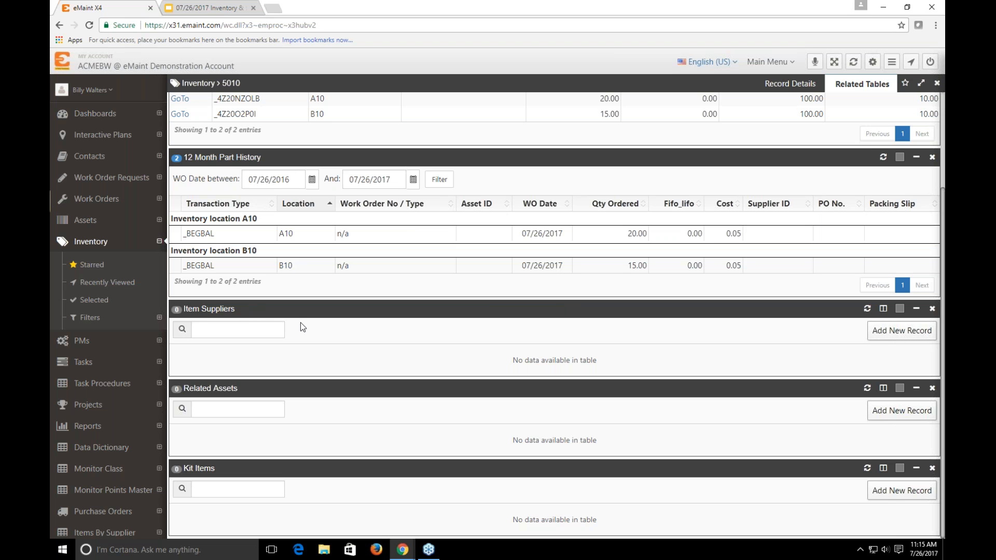
{"action": "left_click", "coordinate": [888, 340]}
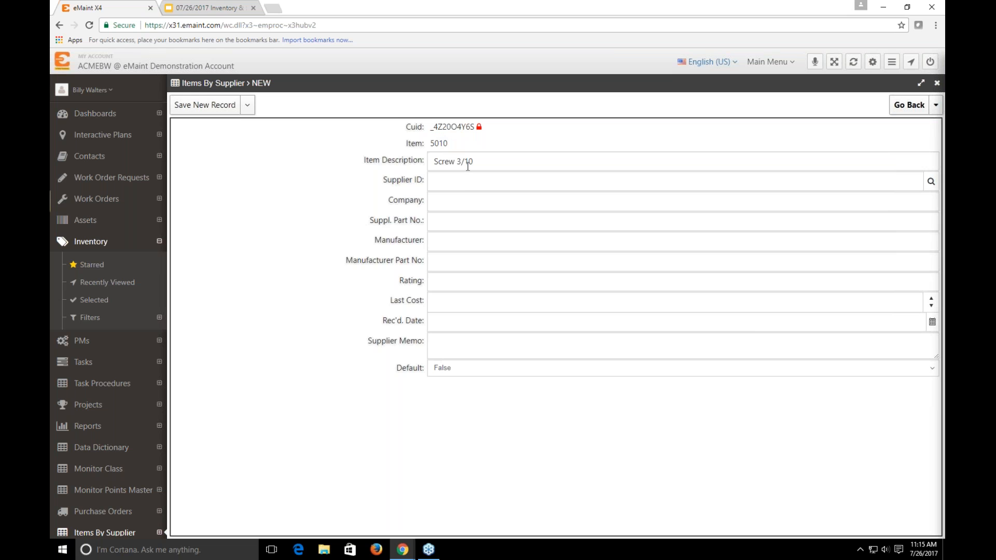
{"action": "left_click", "coordinate": [450, 178]}
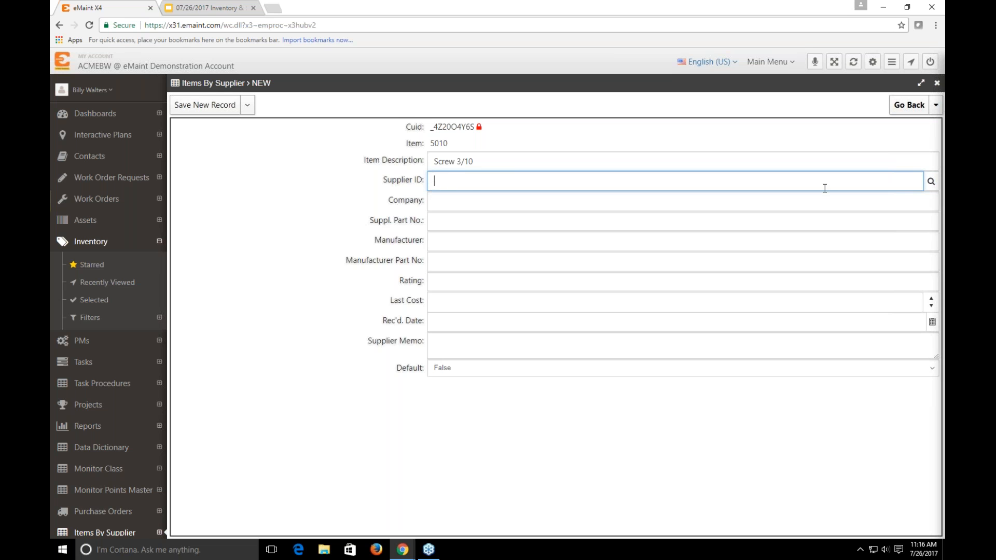
{"action": "left_click", "coordinate": [931, 183]}
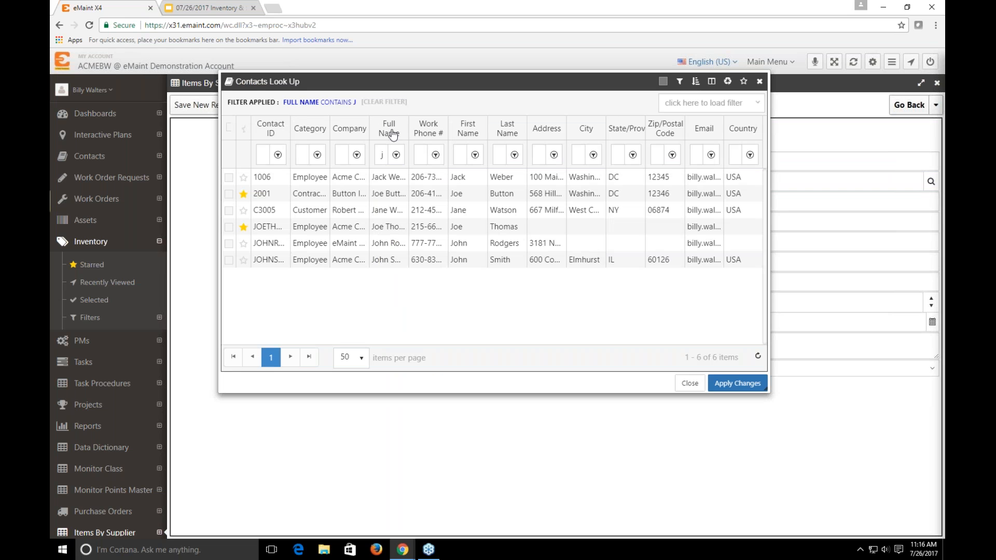
{"action": "left_click", "coordinate": [390, 103]}
{"action": "left_click_drag", "start_coordinate": [410, 131], "coordinate": [442, 130]}
{"action": "left_click", "coordinate": [303, 155]}
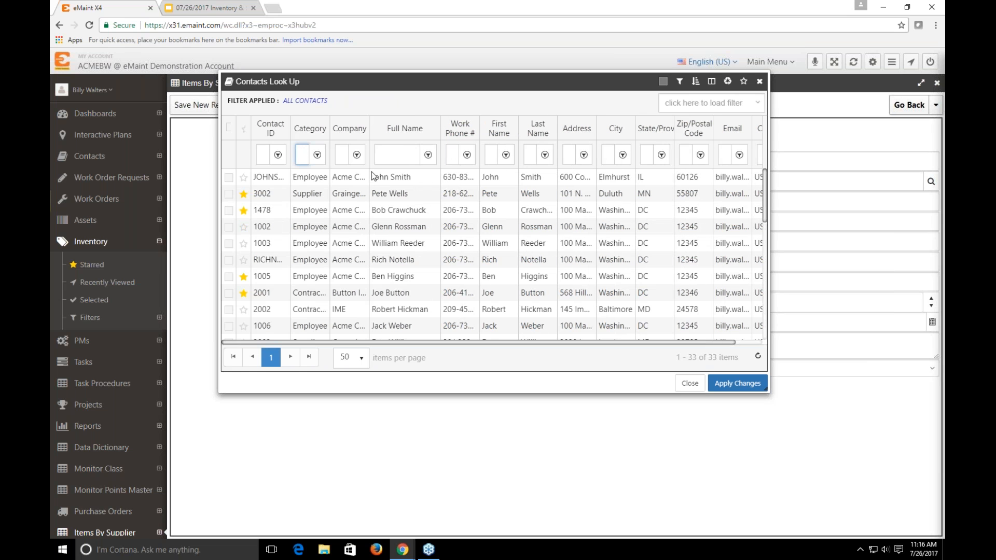
{"action": "type", "text": "supp"}
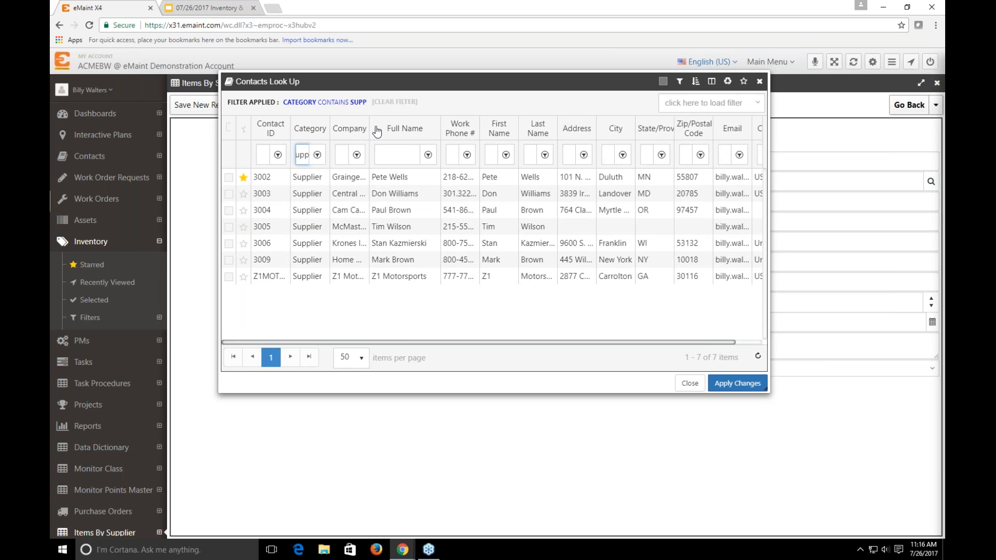
Widen the lookup's Company column and assign Grainger Industrial Supply as the item's supplier
{"action": "left_click_drag", "start_coordinate": [370, 127], "coordinate": [440, 137]}
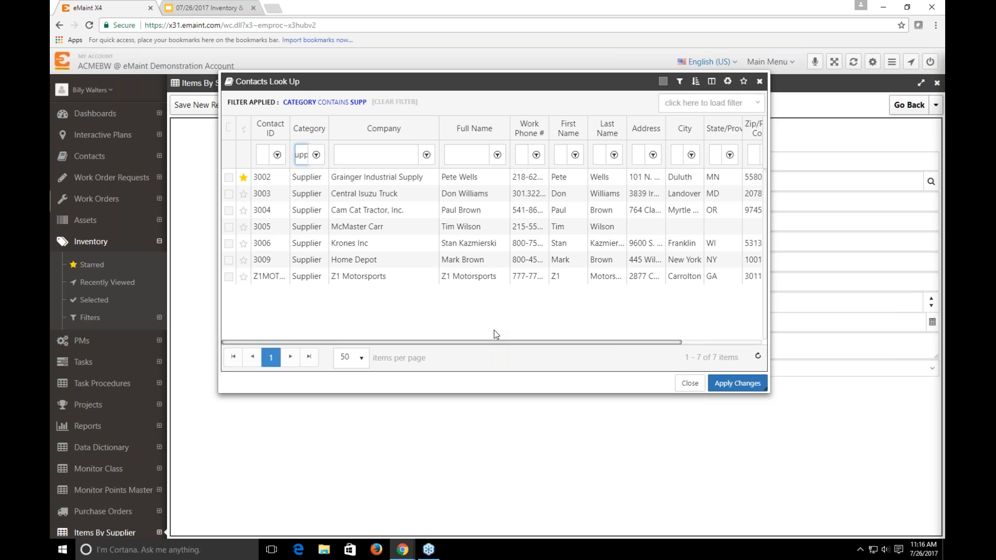
{"action": "left_click", "coordinate": [229, 177]}
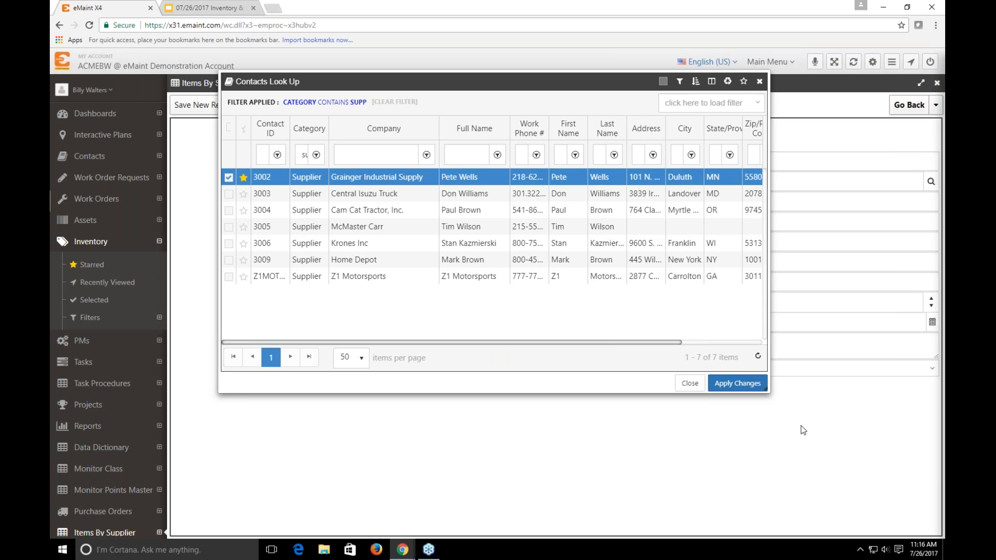
{"action": "left_click", "coordinate": [738, 384]}
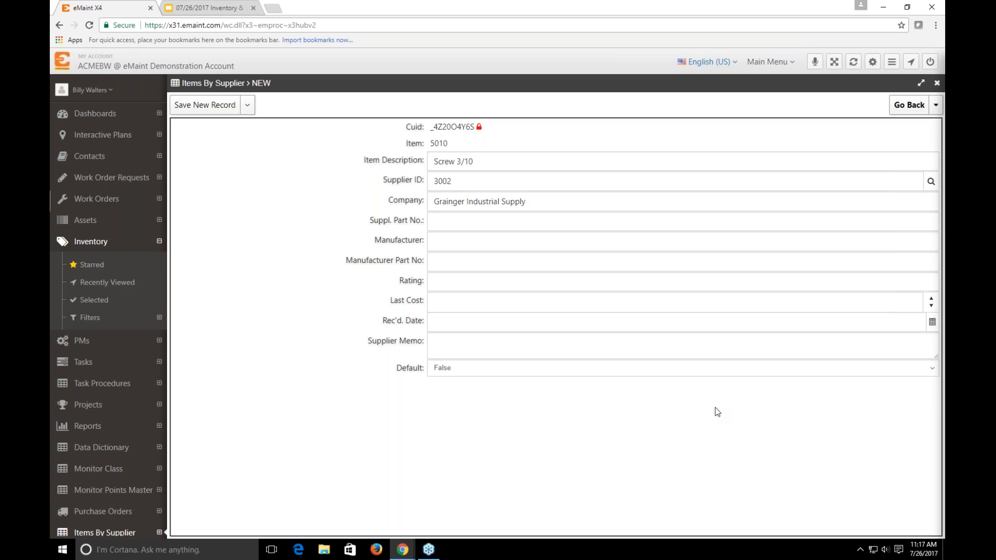
Set the supplier part number to 123456 and the manufacturer to American Bolt & Screw
{"action": "left_click", "coordinate": [459, 231]}
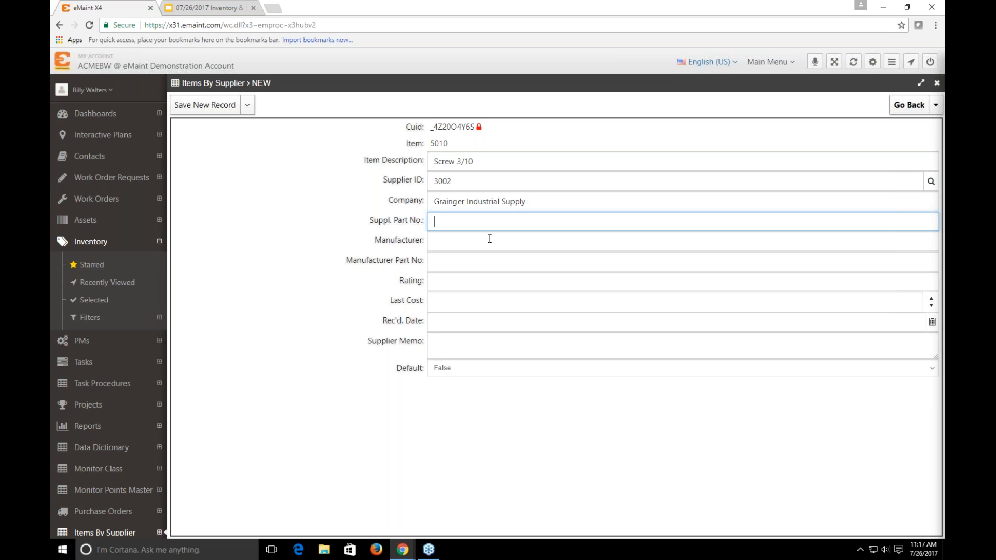
{"action": "type", "text": "123456"}
{"action": "left_click", "coordinate": [460, 249]}
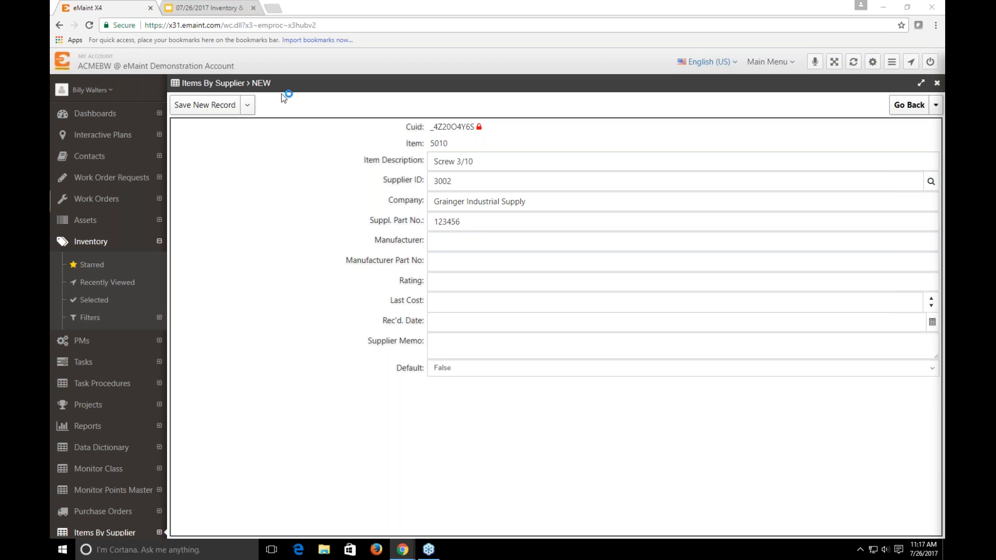
{"action": "left_click", "coordinate": [466, 239]}
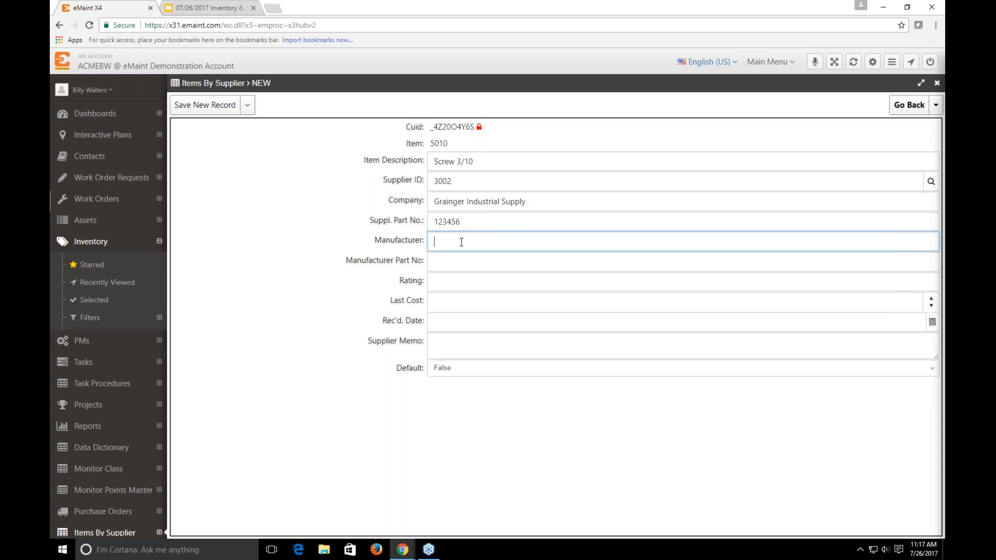
{"action": "type", "text": "American BOlt & Screw"}
{"action": "key", "text": "Tab"}
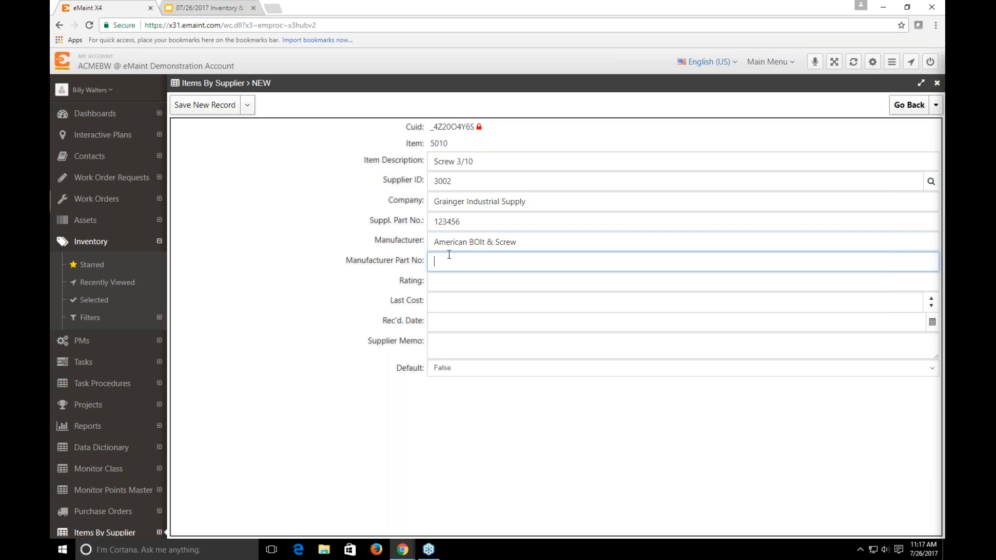
{"action": "left_click", "coordinate": [478, 241]}
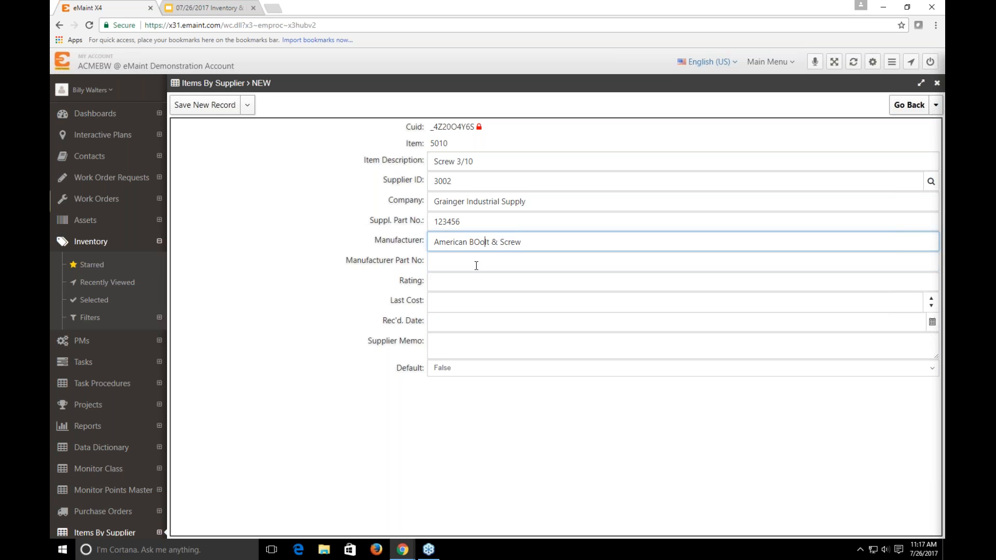
{"action": "key", "text": "BackSpace"}
{"action": "type", "text": "o"}
Set the manufacturer part number to 654321 and the supplier's rating to 8
{"action": "left_click", "coordinate": [488, 261]}
{"action": "type", "text": "654321"}
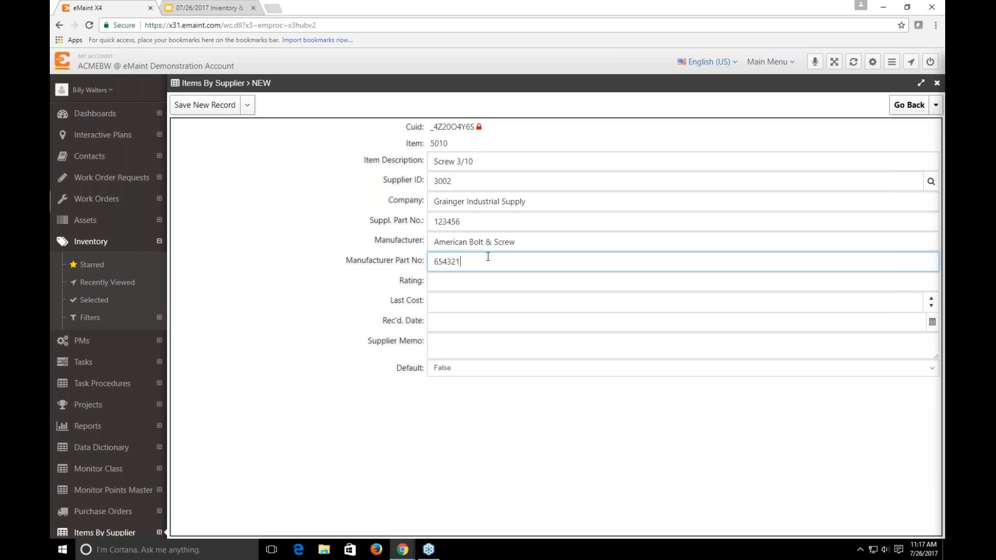
{"action": "left_click", "coordinate": [311, 289]}
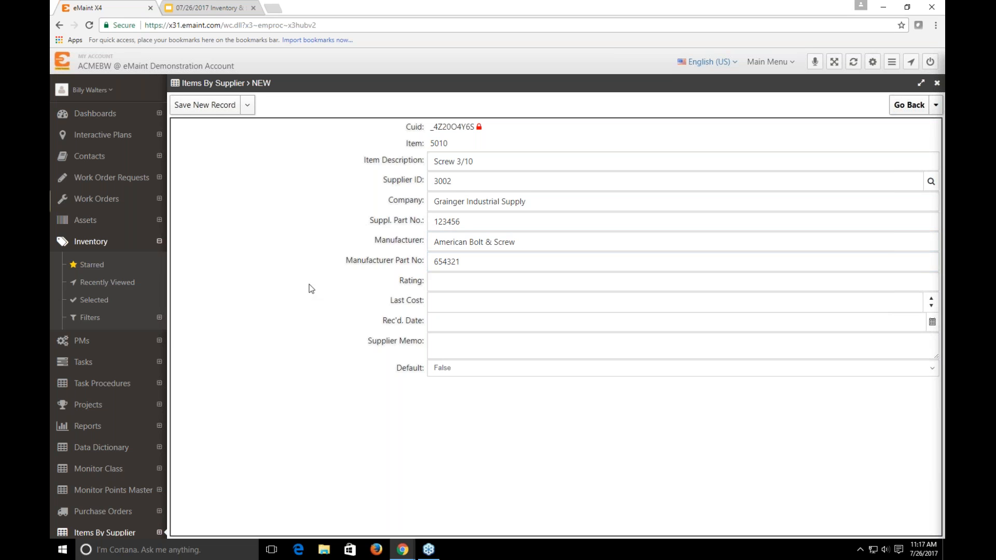
{"action": "left_click", "coordinate": [440, 281]}
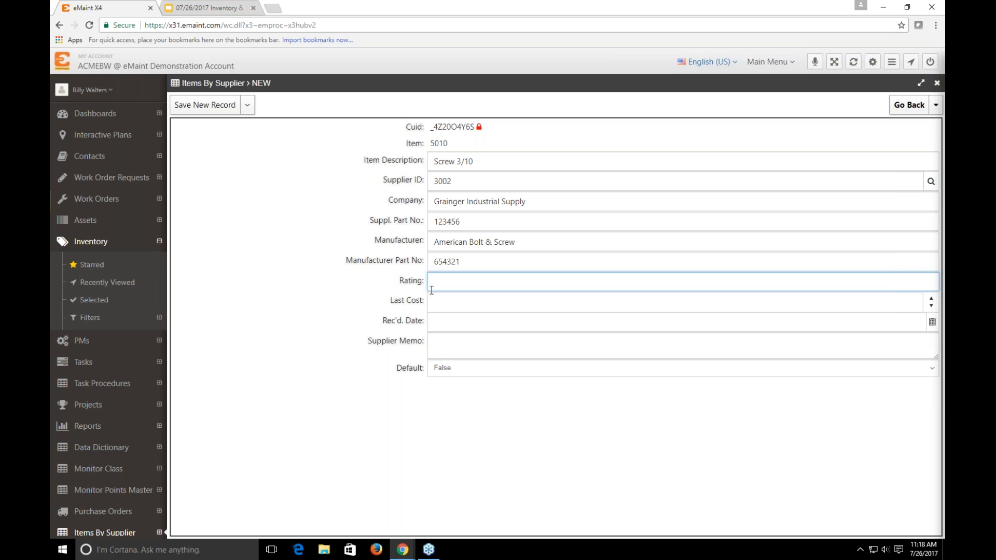
{"action": "type", "text": "8"}
{"action": "left_click", "coordinate": [439, 316]}
{"action": "left_click", "coordinate": [436, 302]}
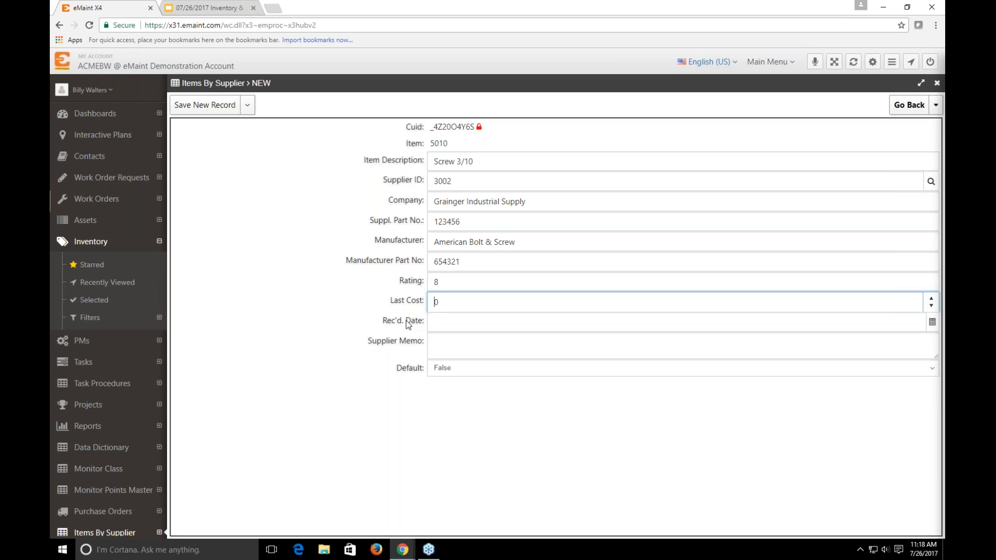
{"action": "left_click", "coordinate": [367, 322]}
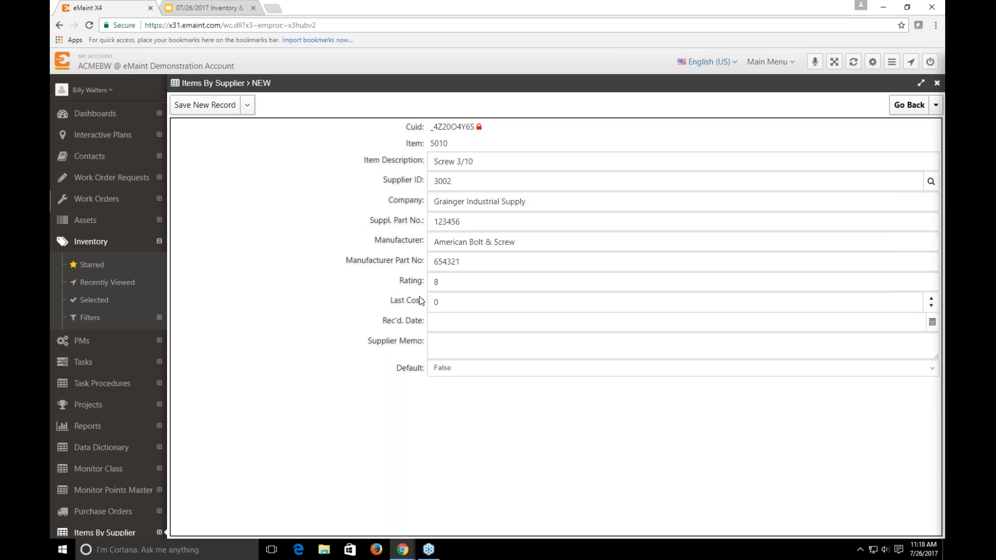
Make this the item's default supplier by setting Default to True, and save the new supplier record
{"action": "left_click", "coordinate": [443, 369]}
{"action": "left_click", "coordinate": [443, 405]}
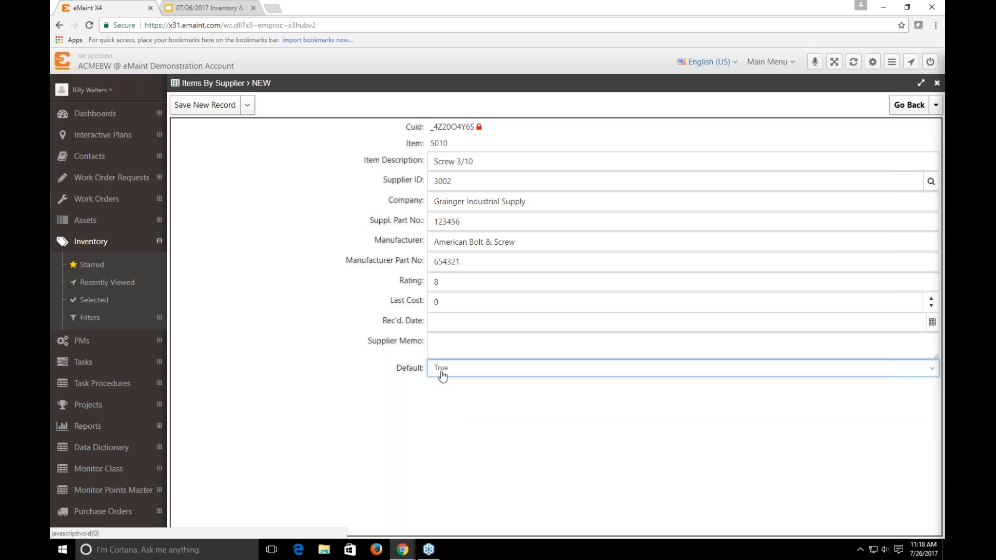
{"action": "left_click", "coordinate": [296, 341]}
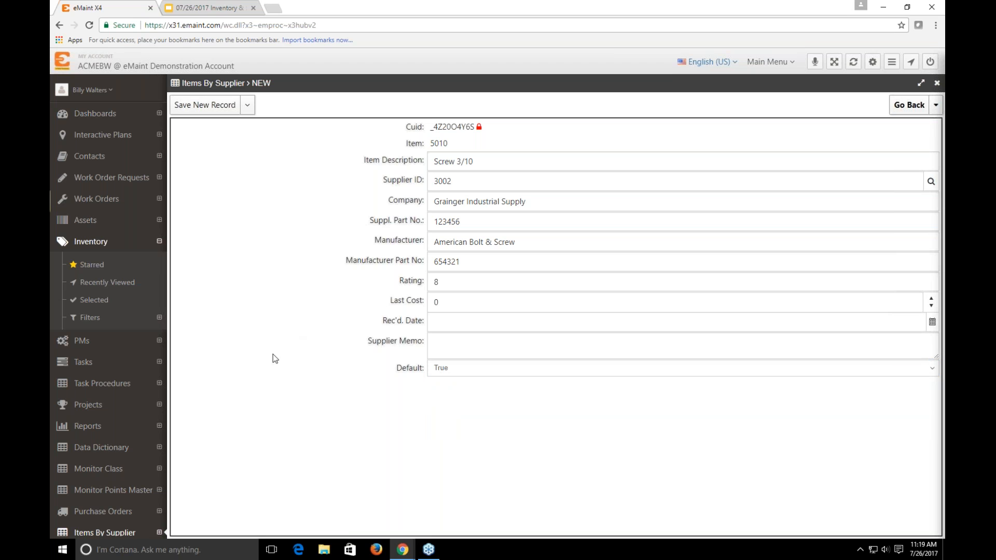
{"action": "mouse_move", "coordinate": [199, 107]}
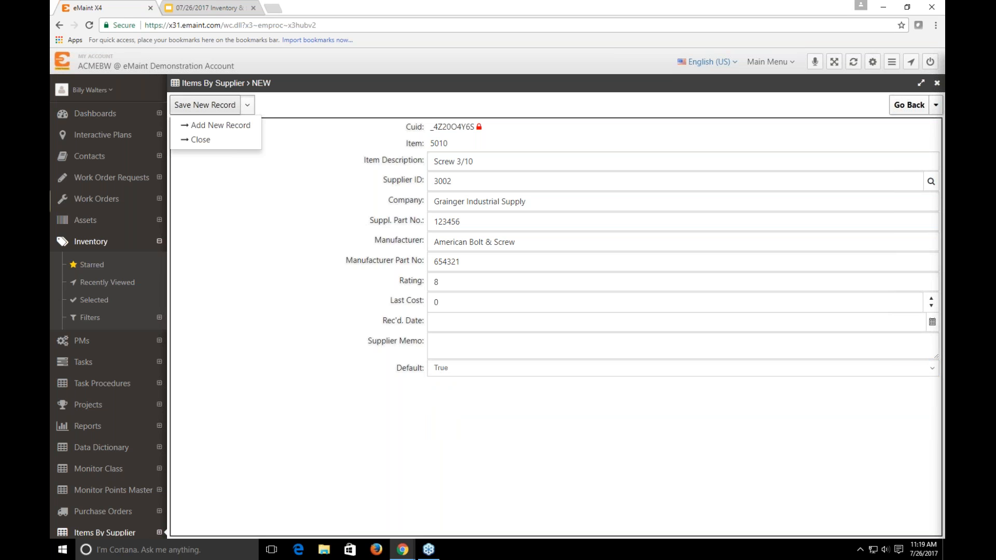
{"action": "left_click", "coordinate": [197, 107]}
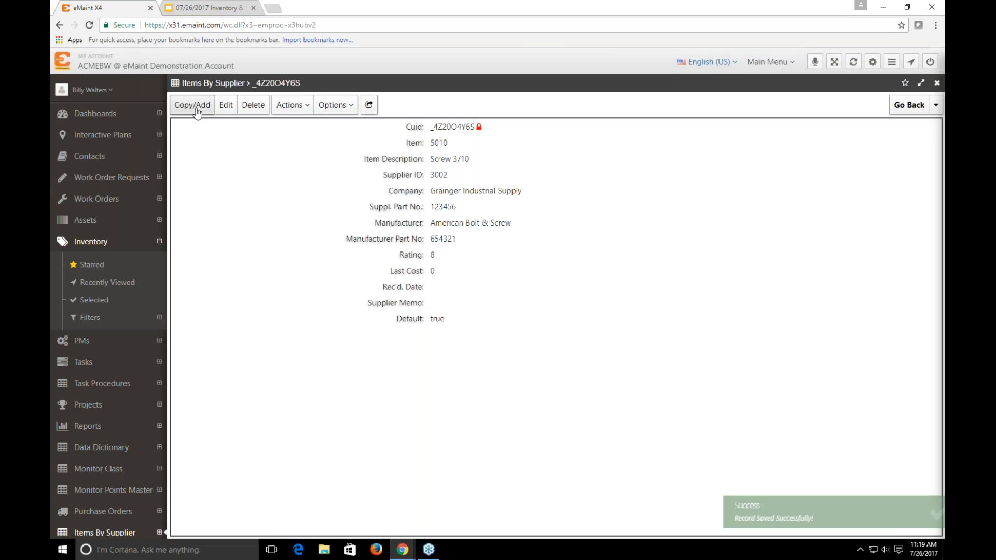
Return to item 5010 and review its supplier entry, record details and related tables
{"action": "left_click", "coordinate": [908, 106]}
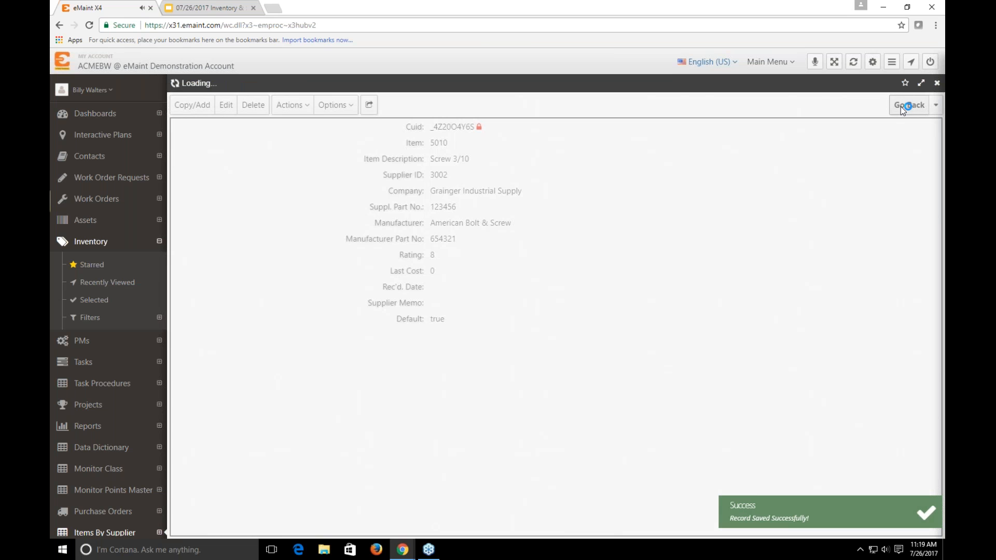
{"action": "scroll", "coordinate": [361, 397], "scroll_direction": "down", "scroll_amount": 1}
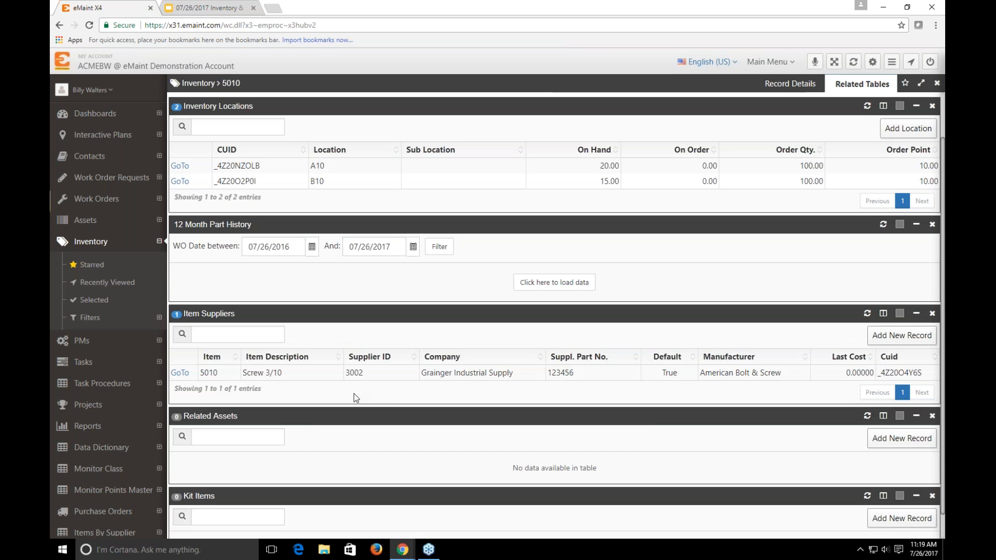
{"action": "left_click", "coordinate": [791, 84]}
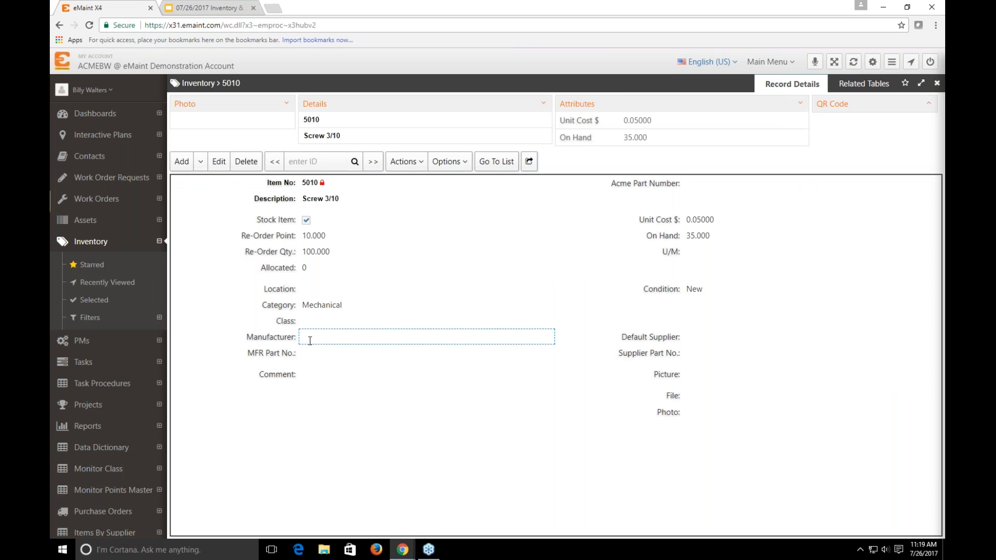
{"action": "left_click", "coordinate": [862, 84]}
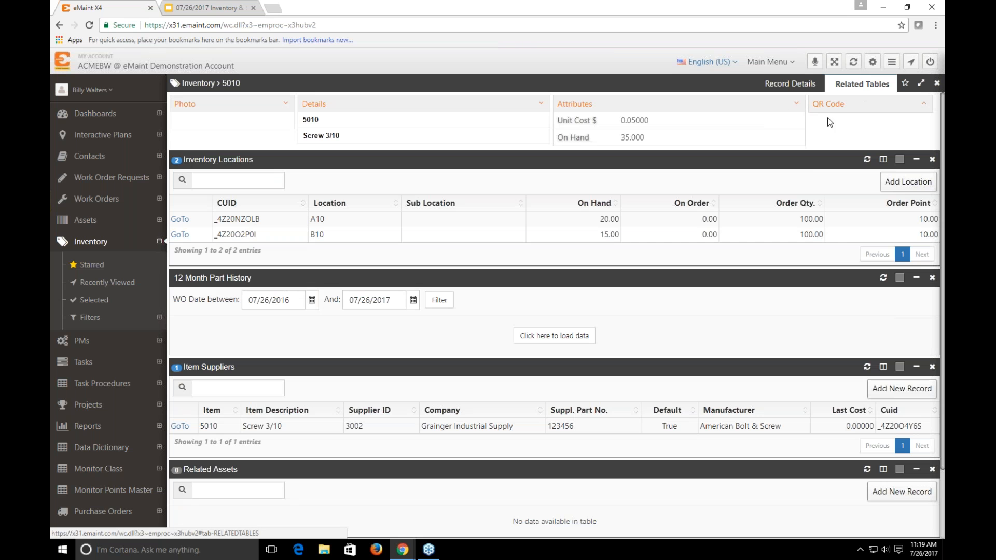
Start a new related asset record for item 5010 and select asset 1001 (Hot Water Tank)
{"action": "scroll", "coordinate": [519, 438], "scroll_direction": "down", "scroll_amount": 3}
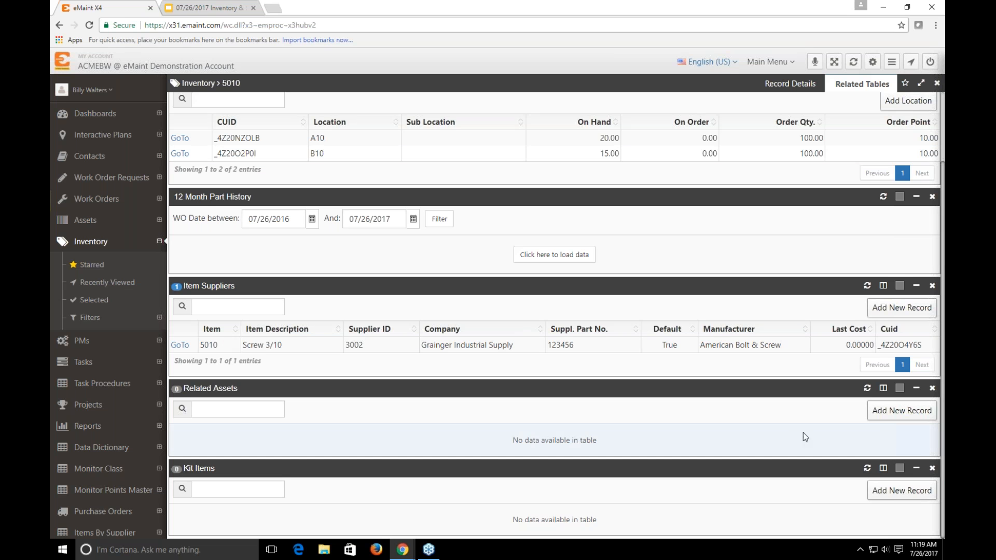
{"action": "left_click", "coordinate": [880, 418]}
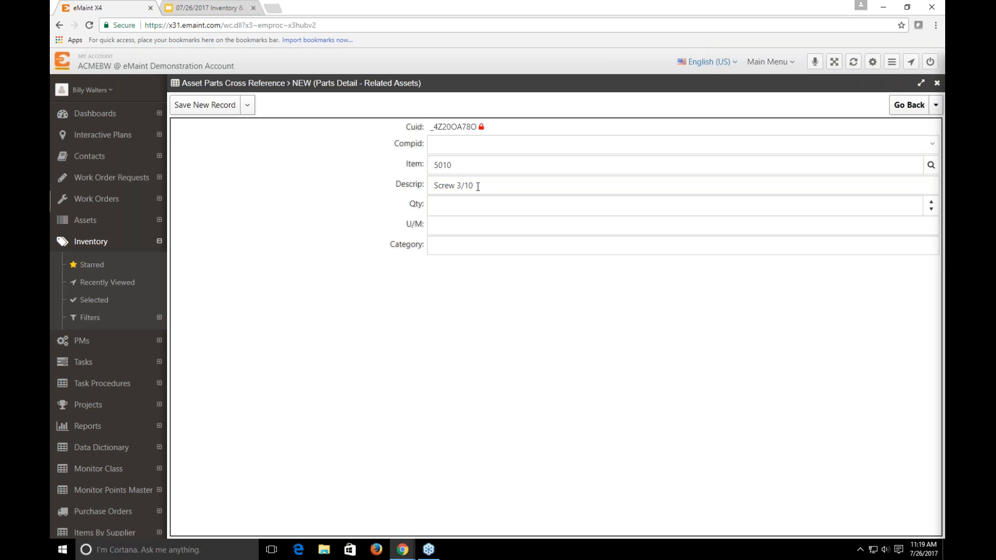
{"action": "left_click", "coordinate": [932, 144]}
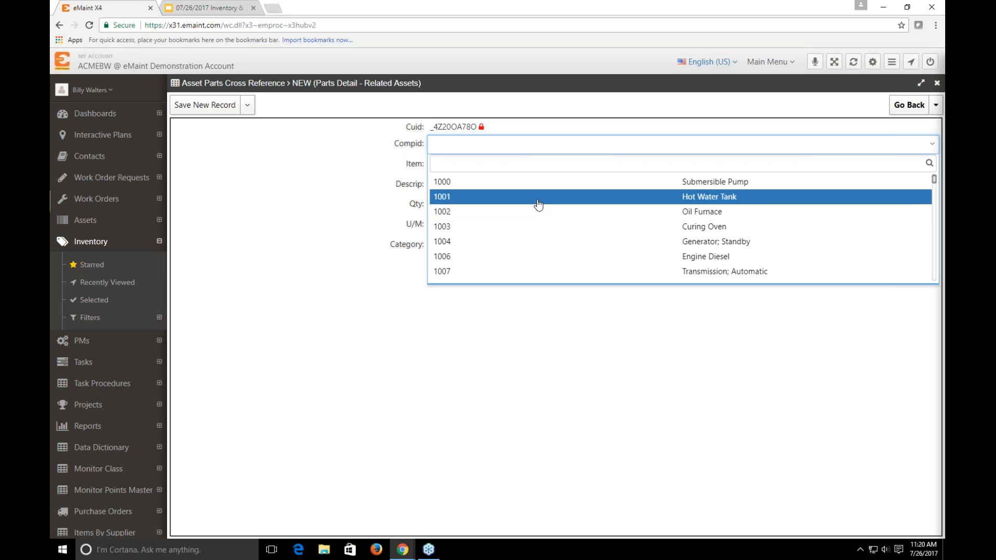
{"action": "left_click", "coordinate": [549, 202]}
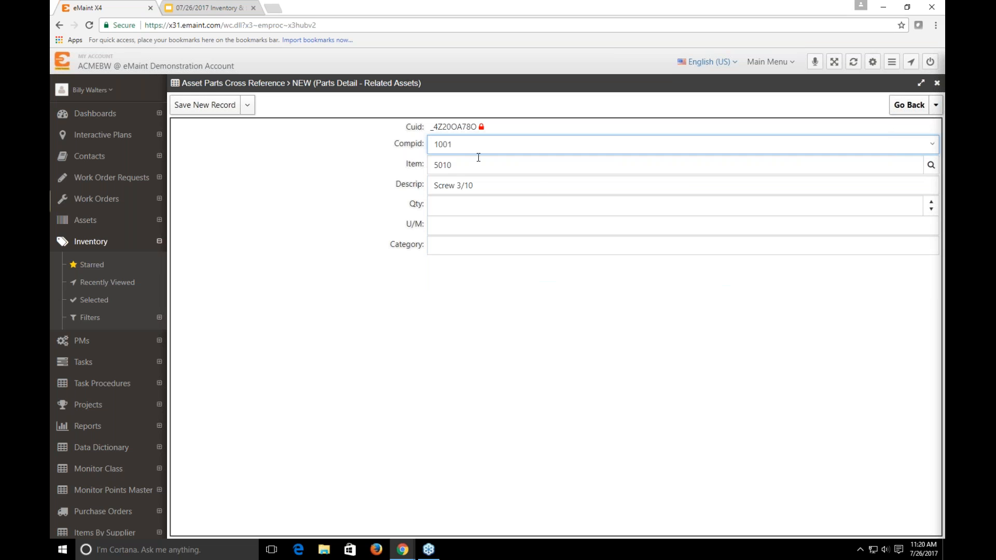
Set the part quantity to 4, save the related asset record and return to the item
{"action": "left_click", "coordinate": [466, 206]}
{"action": "type", "text": "4"}
{"action": "left_click", "coordinate": [347, 244]}
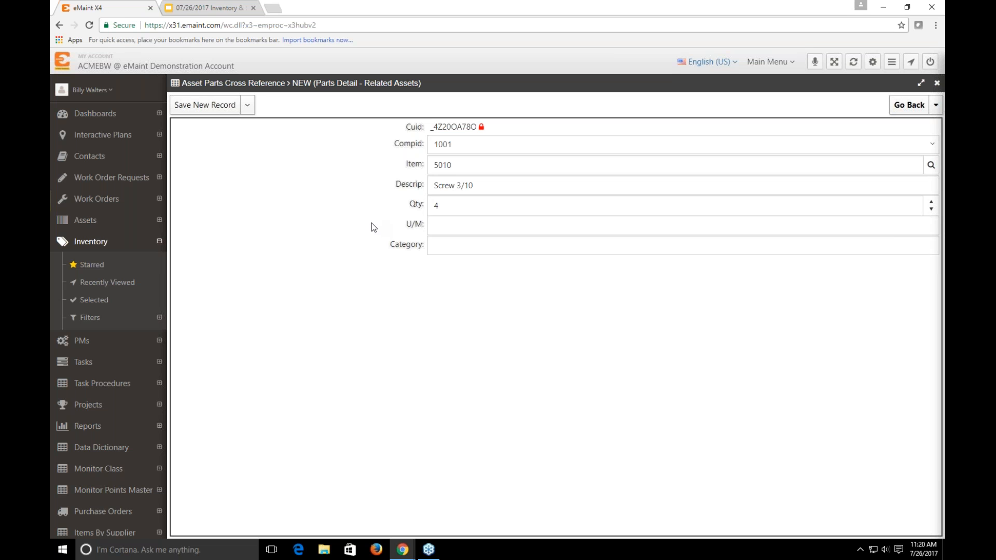
{"action": "left_click", "coordinate": [453, 233]}
{"action": "left_click", "coordinate": [443, 243]}
{"action": "left_click", "coordinate": [436, 231]}
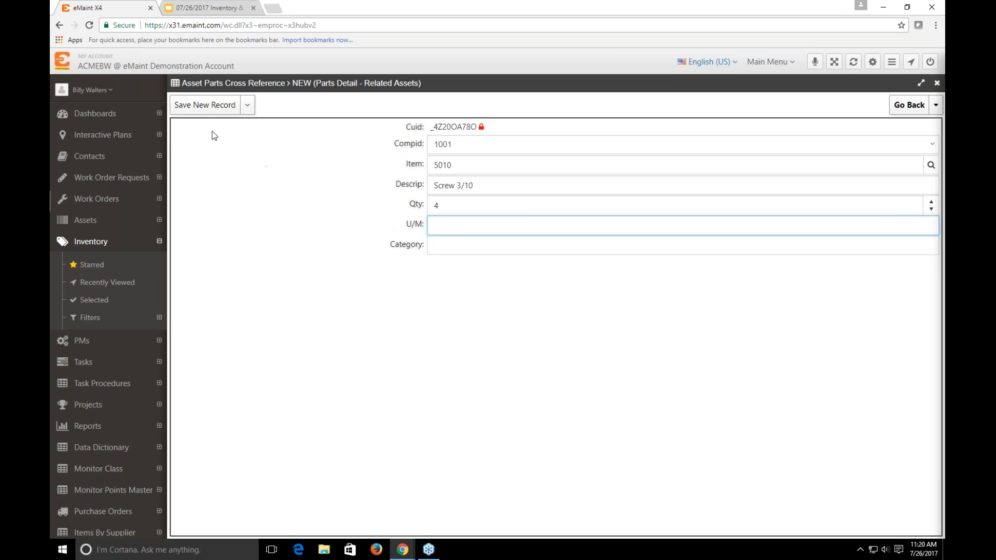
{"action": "left_click", "coordinate": [210, 105]}
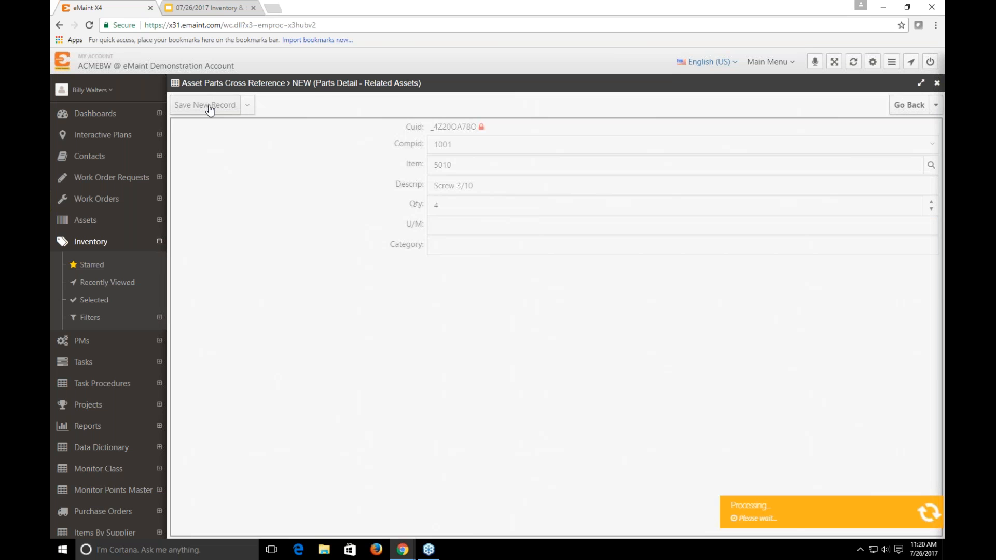
{"action": "left_click", "coordinate": [908, 105]}
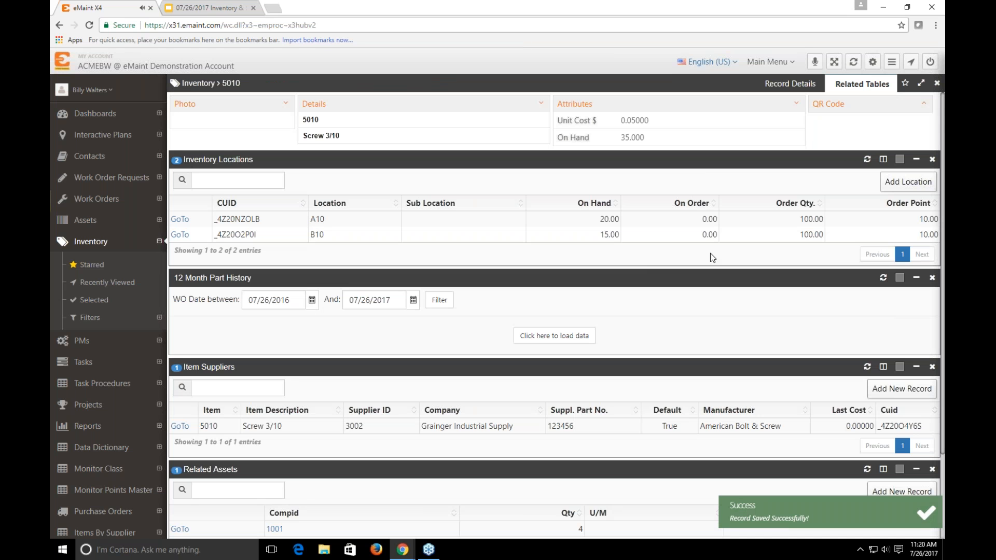
Add the Item column to the Related Assets grid directly after Compid and apply the change
{"action": "scroll", "coordinate": [406, 347], "scroll_direction": "down", "scroll_amount": 2}
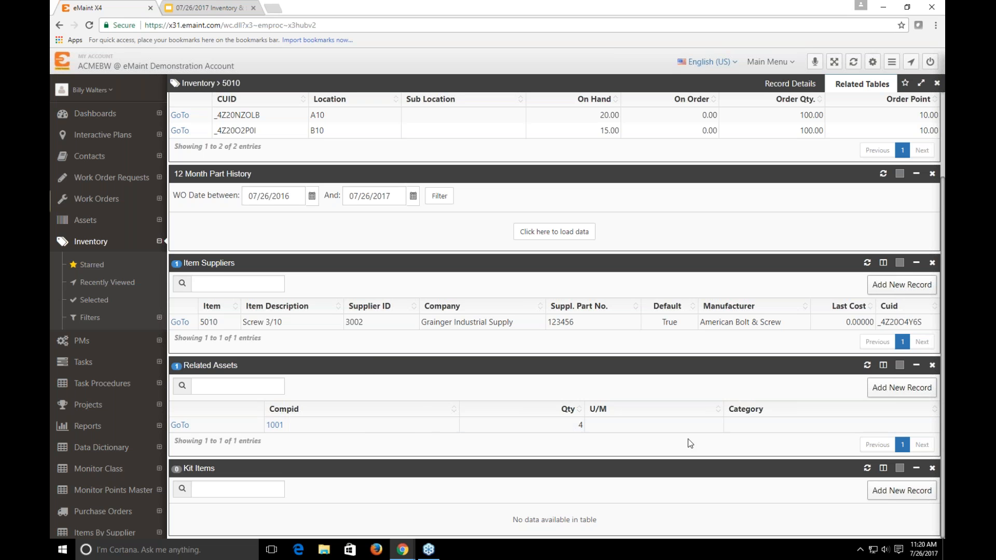
{"action": "left_click", "coordinate": [883, 365]}
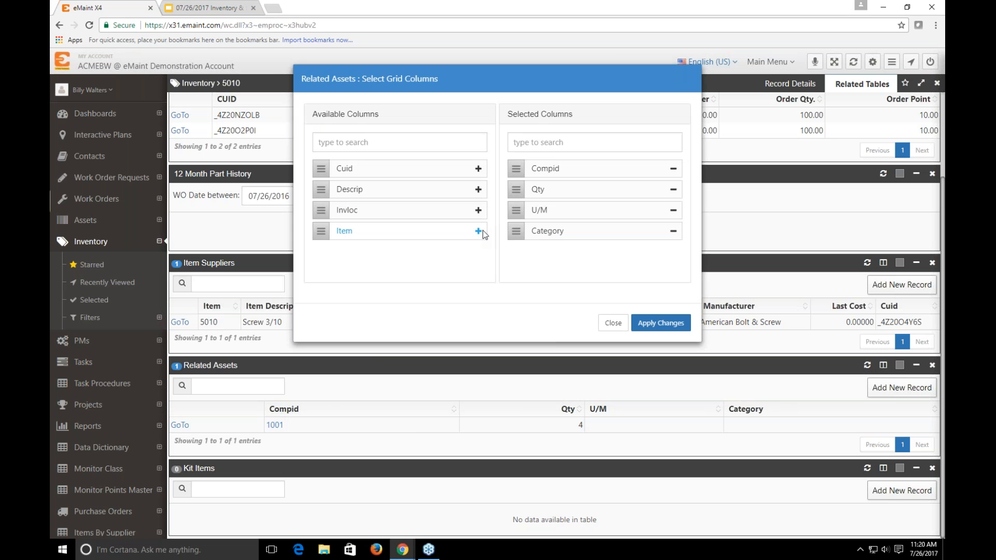
{"action": "left_click", "coordinate": [478, 231]}
{"action": "left_click_drag", "start_coordinate": [515, 252], "coordinate": [521, 186]}
{"action": "left_click", "coordinate": [667, 323]}
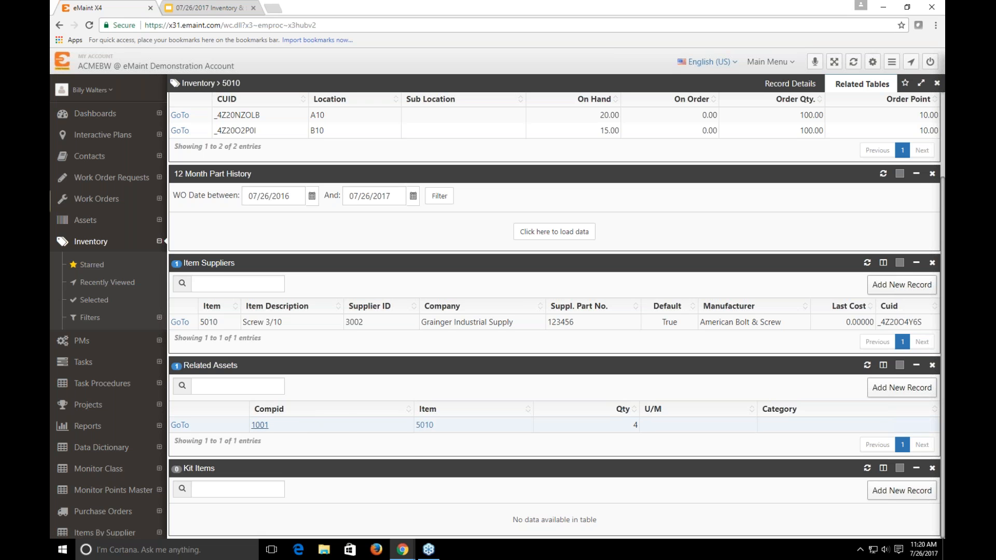
Check the related parts of asset 1001, follow its link back to item 5010 and review the item's related tables
{"action": "left_click", "coordinate": [259, 426]}
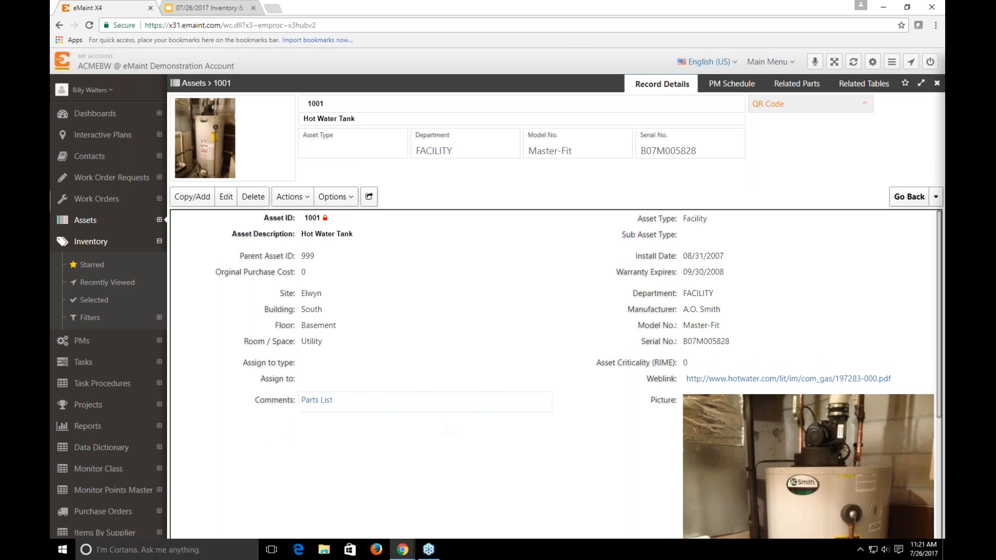
{"action": "left_click", "coordinate": [797, 84]}
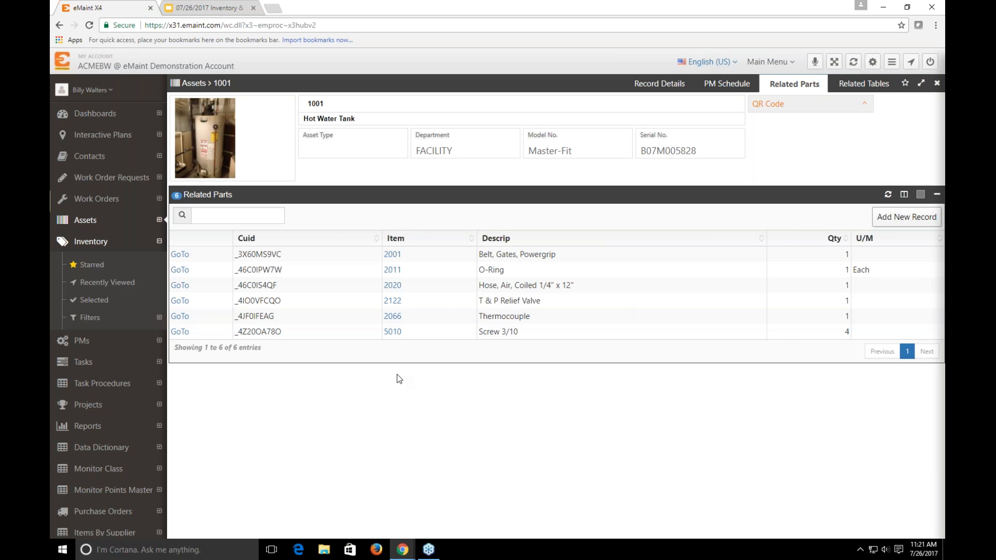
{"action": "left_click", "coordinate": [396, 332]}
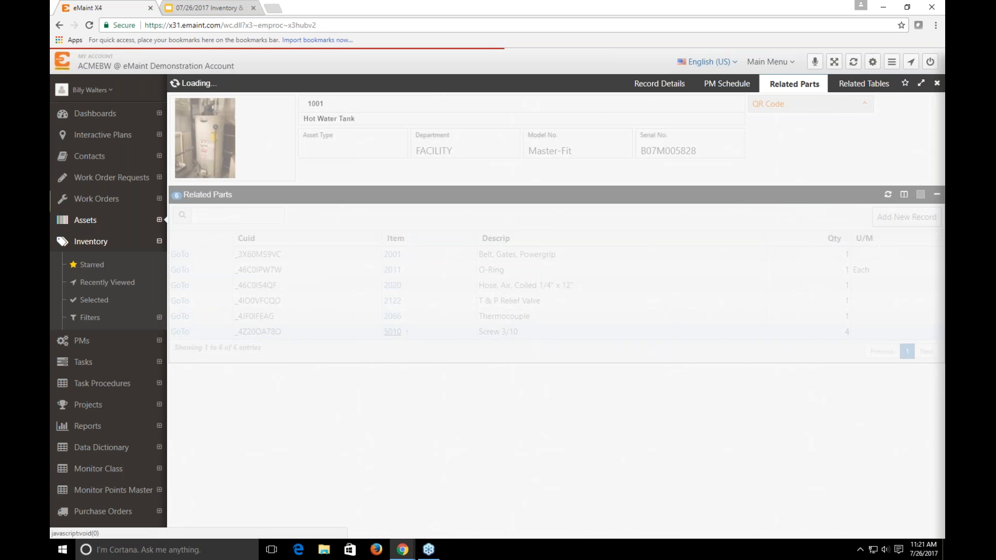
{"action": "scroll", "coordinate": [392, 336], "scroll_direction": "down", "scroll_amount": 2}
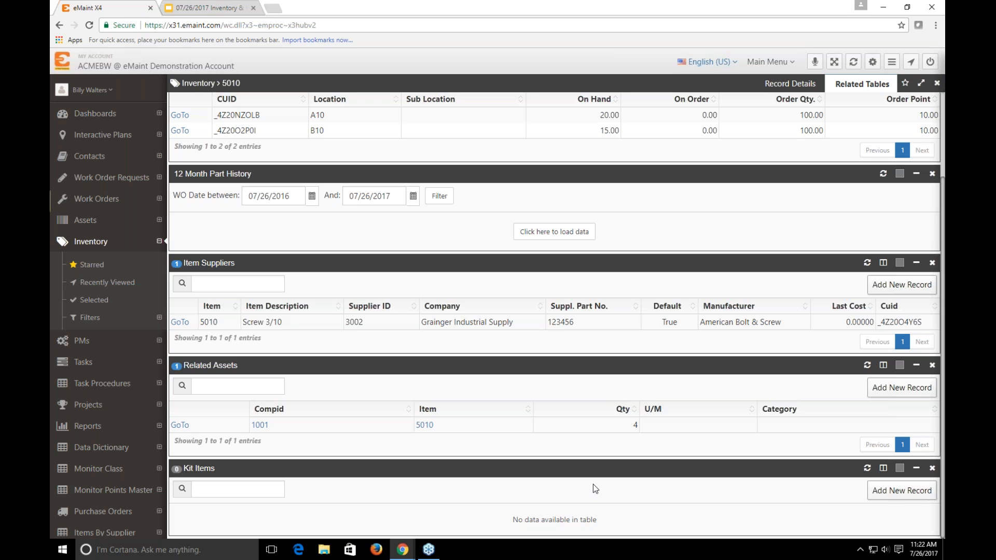
{"action": "scroll", "coordinate": [612, 436], "scroll_direction": "up", "scroll_amount": 2}
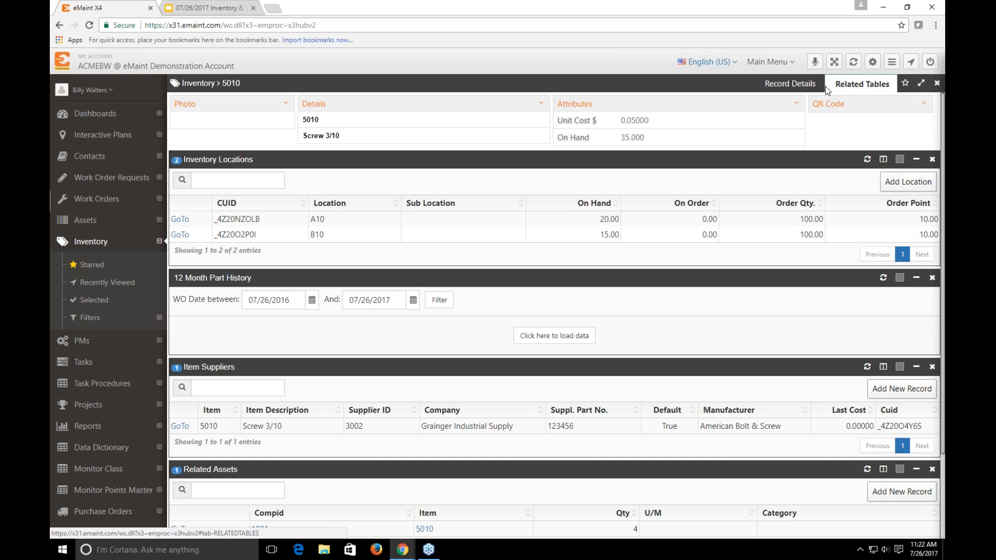
Record a Physical Count adjustment of -8 for item 5010 at location Row A10
{"action": "left_click", "coordinate": [794, 84]}
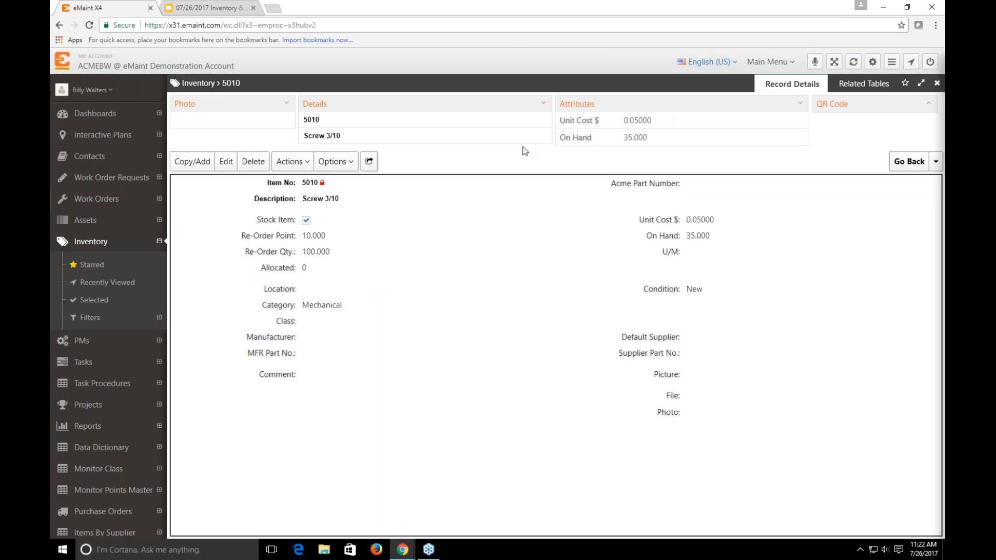
{"action": "left_click", "coordinate": [299, 162]}
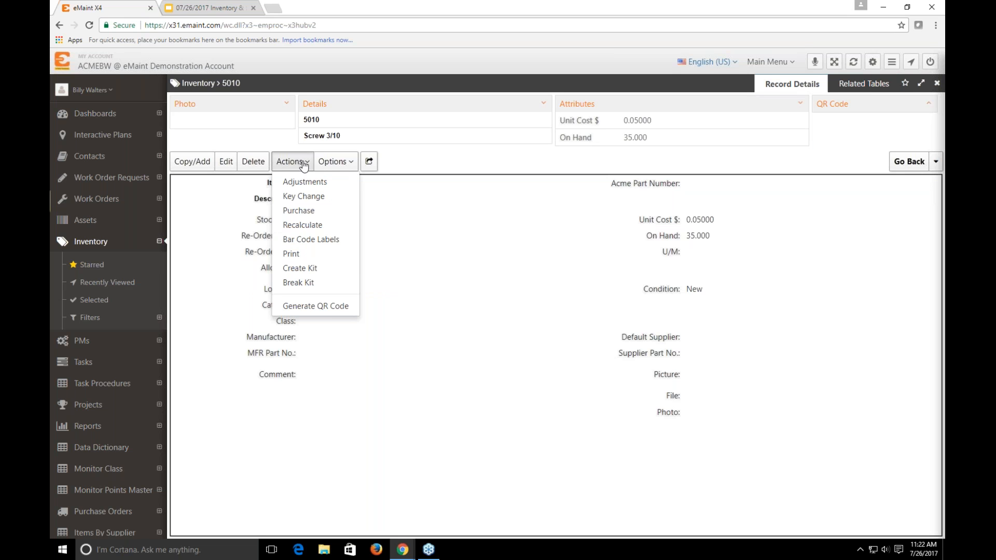
{"action": "left_click", "coordinate": [338, 190]}
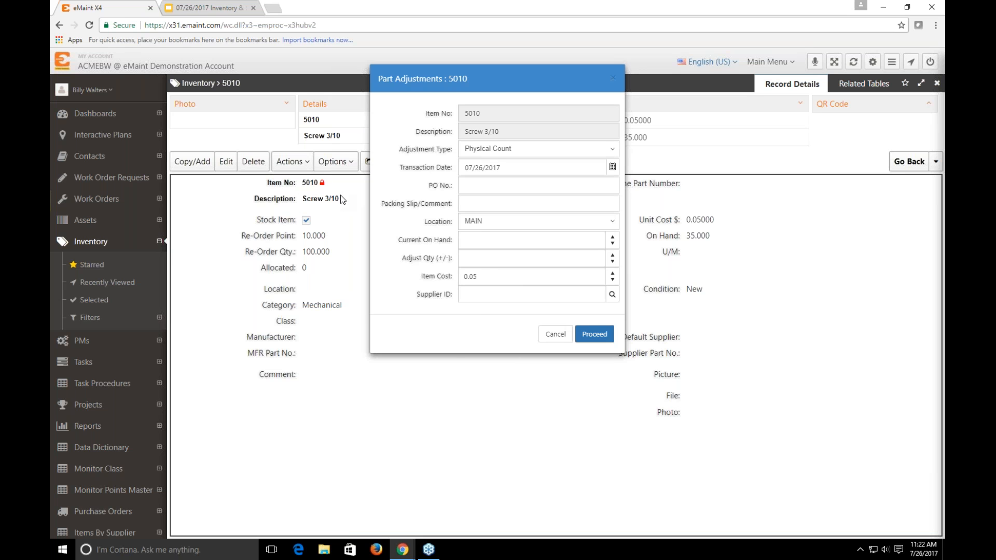
{"action": "left_click", "coordinate": [473, 223]}
{"action": "left_click", "coordinate": [490, 277]}
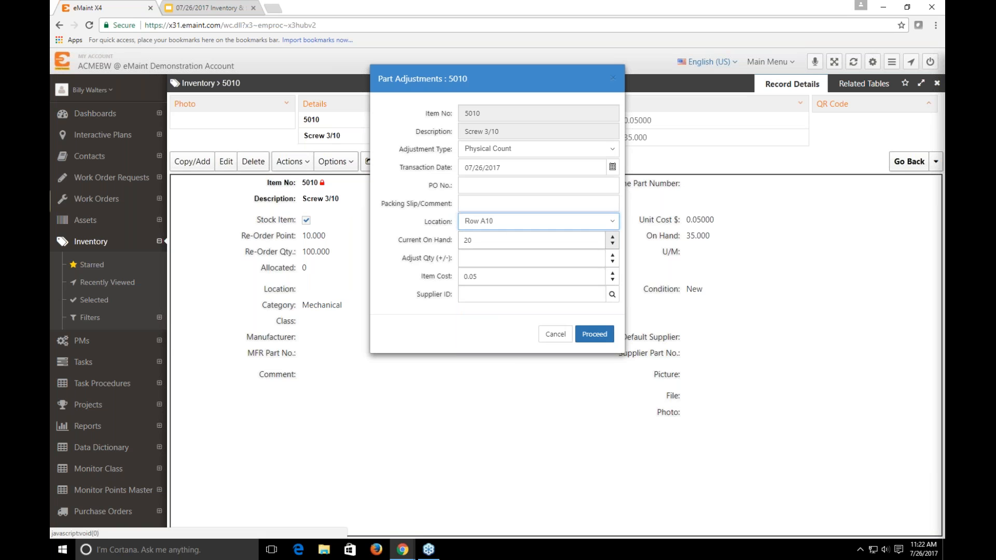
{"action": "left_click", "coordinate": [492, 257]}
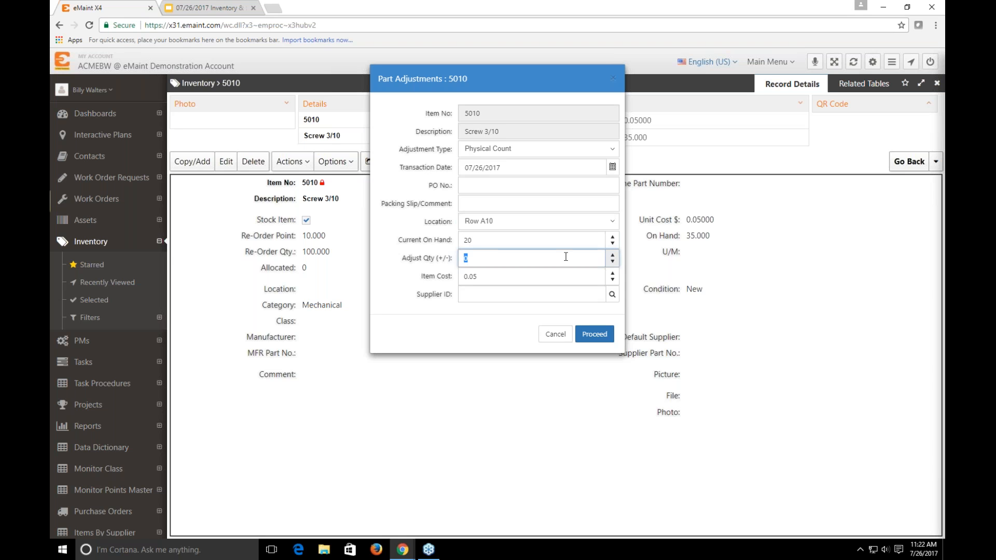
{"action": "type", "text": "-8"}
{"action": "left_click", "coordinate": [414, 267]}
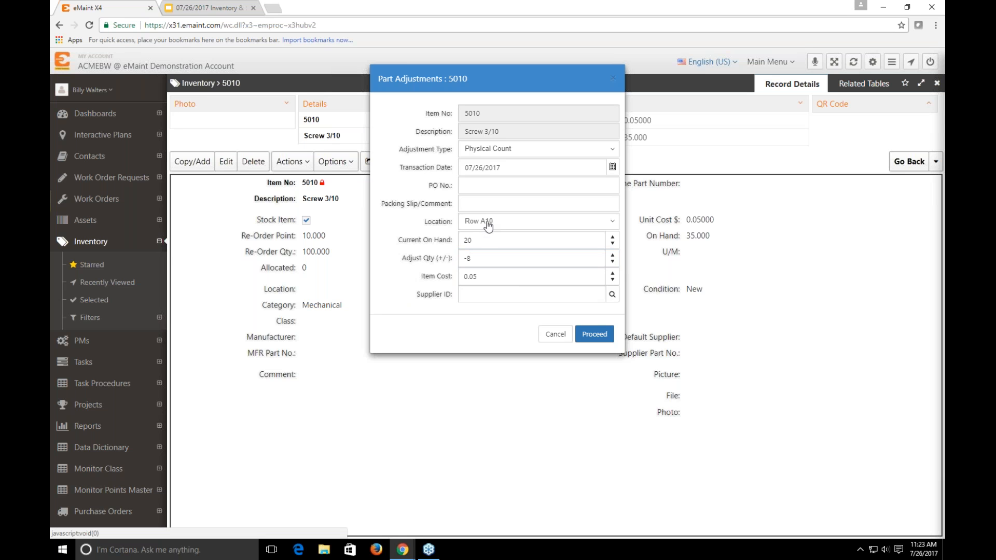
{"action": "left_click", "coordinate": [591, 336]}
{"action": "left_click", "coordinate": [594, 356]}
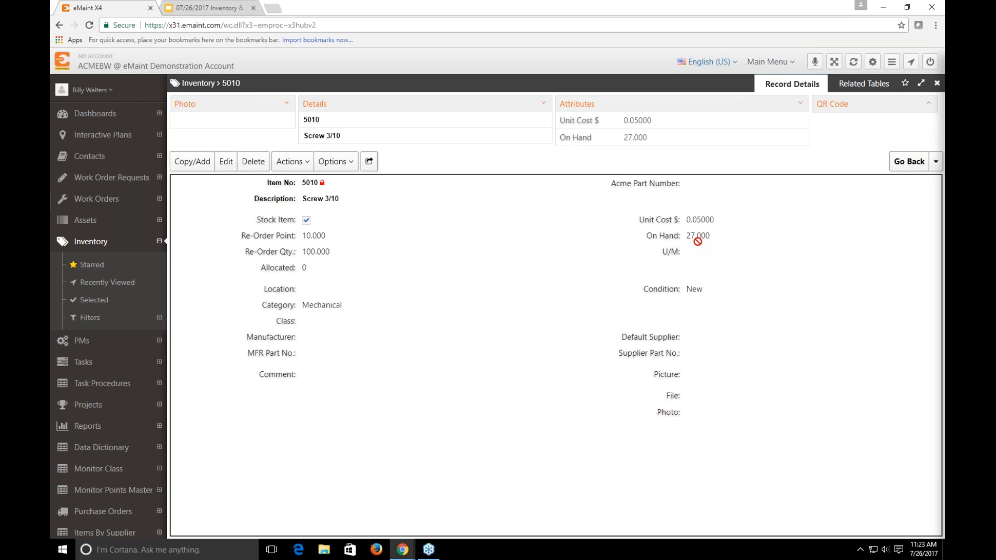
Check the on-hand quantity at location A10 and load the item's 12-month part history
{"action": "left_click", "coordinate": [862, 84]}
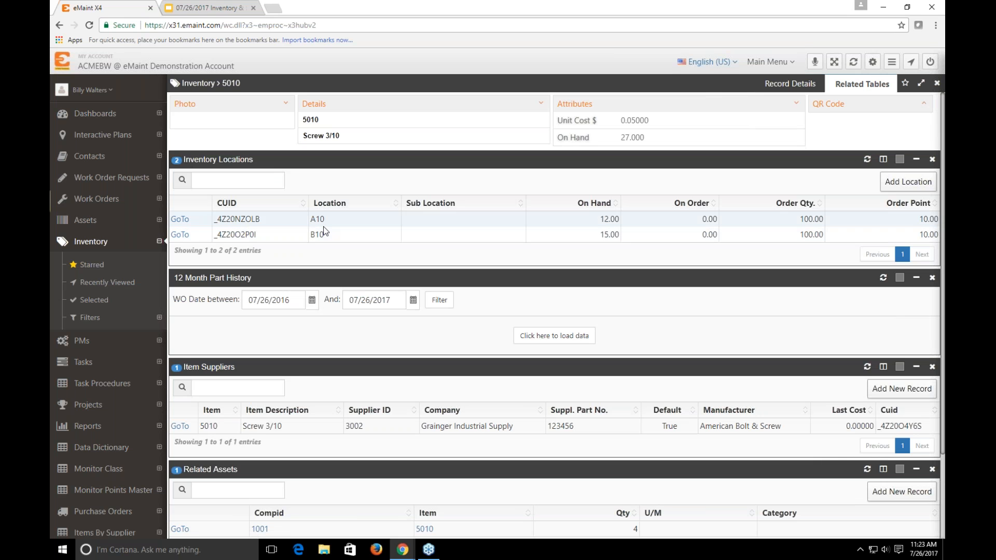
{"action": "left_click_drag", "start_coordinate": [602, 220], "coordinate": [615, 220]}
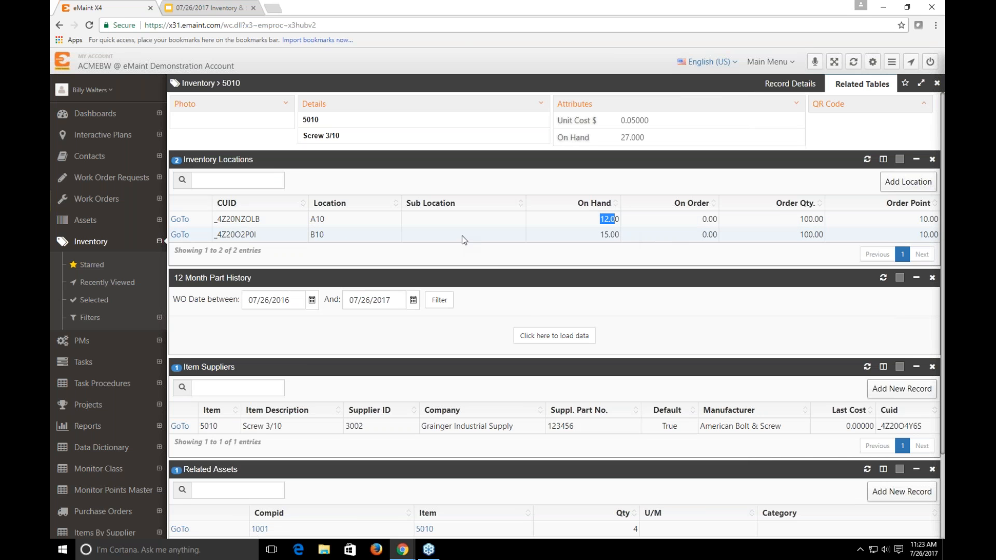
{"action": "left_click", "coordinate": [545, 336]}
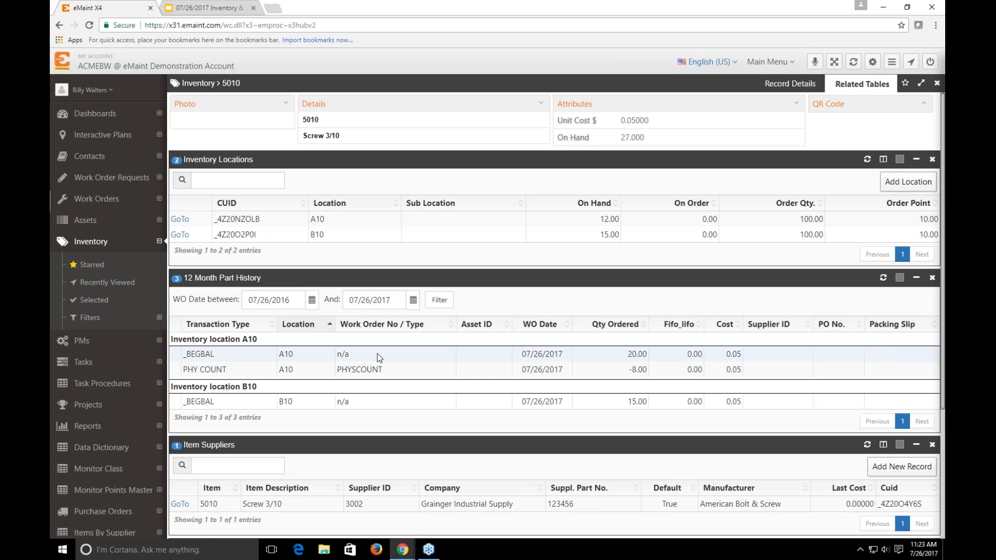
Start a part adjustment for item 5010 with Row B10 as the source location and Transfer Location as the adjustment type
{"action": "left_click", "coordinate": [791, 85]}
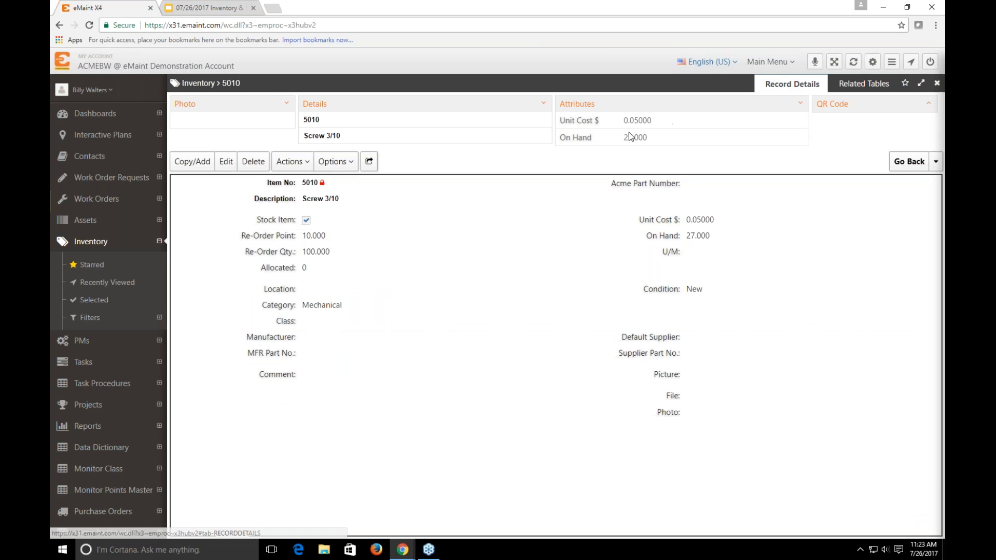
{"action": "left_click", "coordinate": [290, 161]}
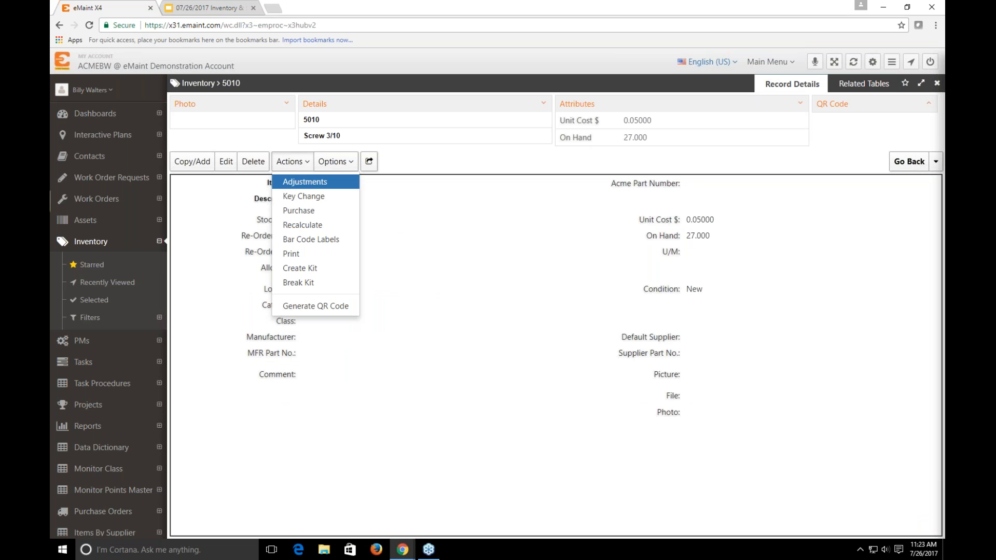
{"action": "left_click", "coordinate": [305, 182]}
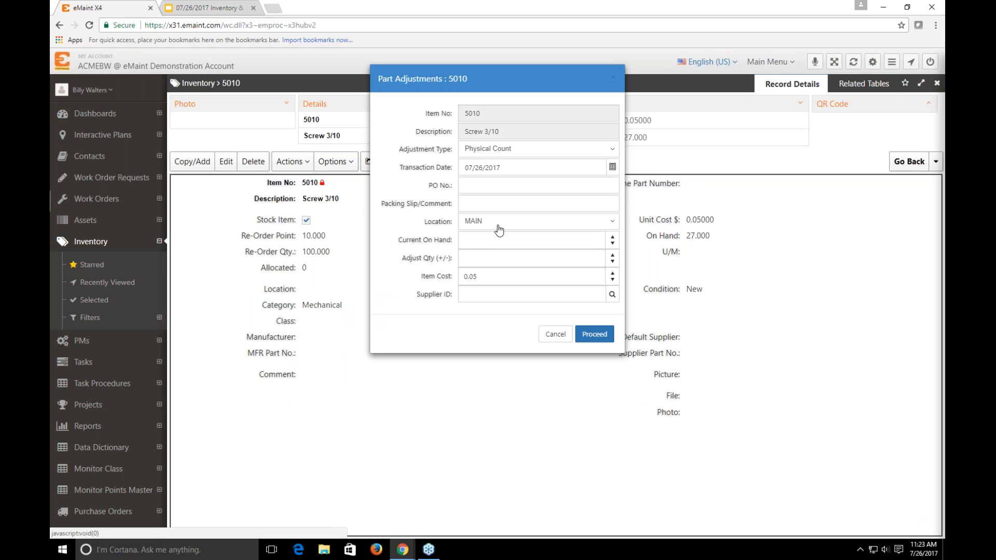
{"action": "left_click", "coordinate": [504, 226]}
{"action": "left_click", "coordinate": [496, 272]}
{"action": "left_click", "coordinate": [496, 227]}
{"action": "left_click", "coordinate": [493, 315]}
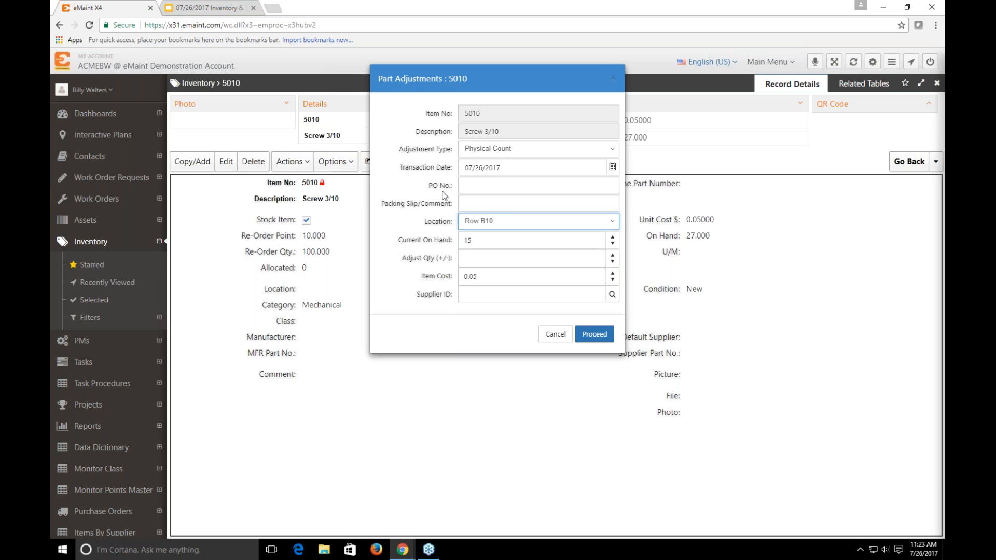
{"action": "left_click", "coordinate": [488, 151]}
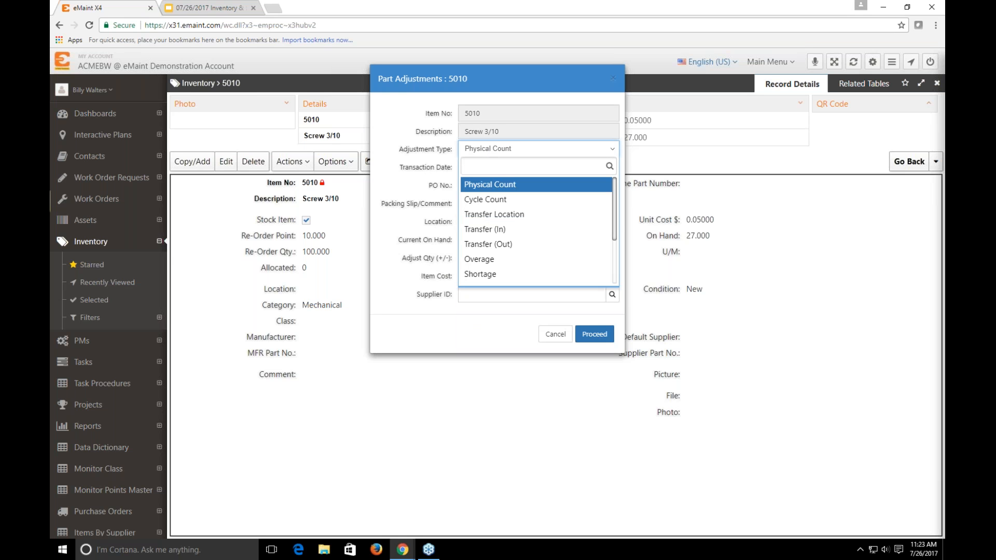
{"action": "left_click", "coordinate": [484, 218]}
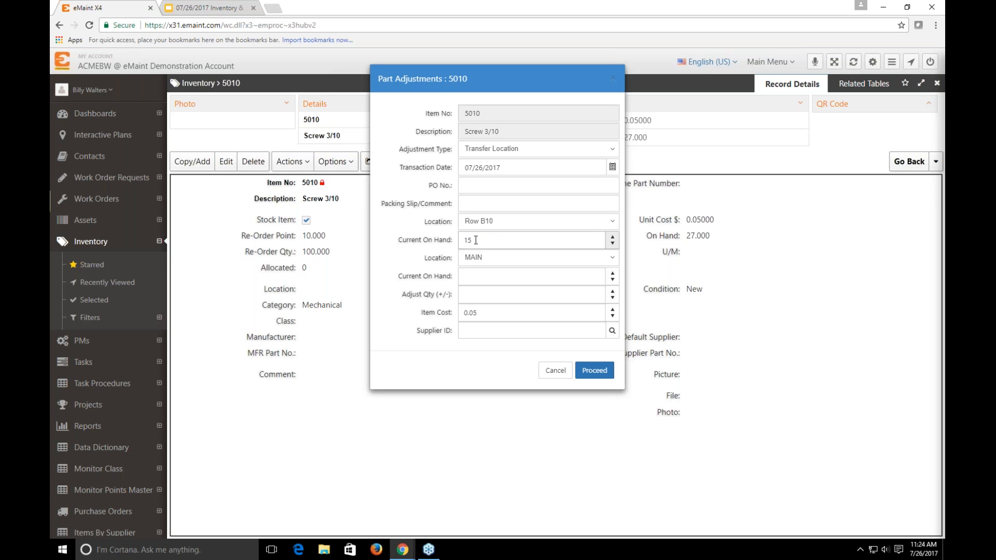
Choose Row A10 as the destination location and try to process the transfer with an adjust quantity of -5
{"action": "left_click", "coordinate": [474, 259]}
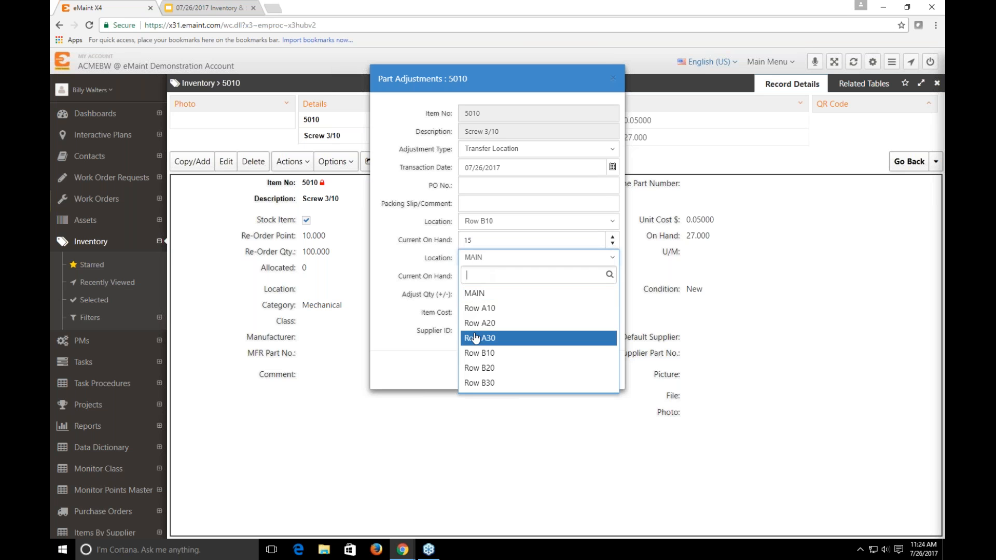
{"action": "left_click", "coordinate": [482, 310]}
{"action": "left_click", "coordinate": [479, 296]}
{"action": "left_click_drag", "start_coordinate": [472, 296], "coordinate": [454, 294]}
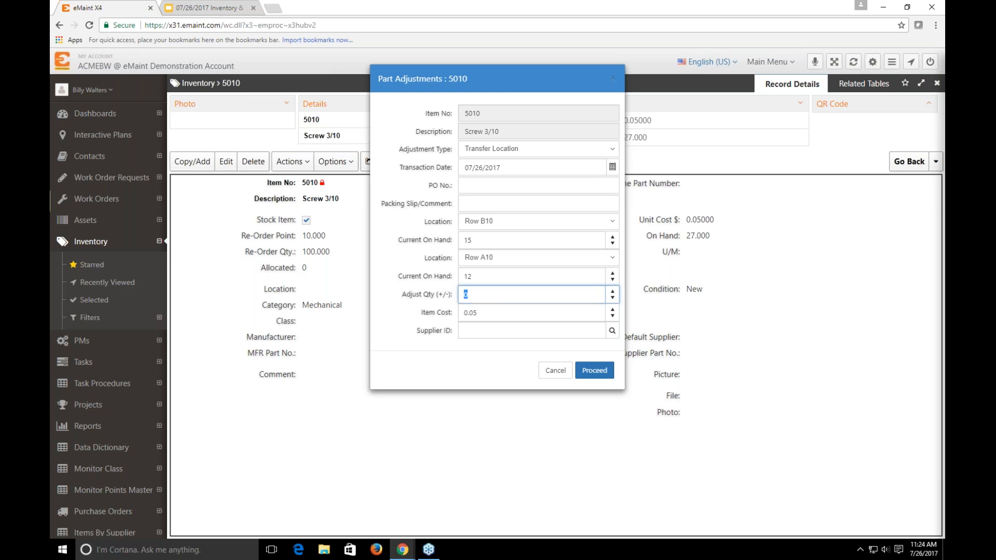
{"action": "type", "text": "-5"}
{"action": "left_click", "coordinate": [594, 370]}
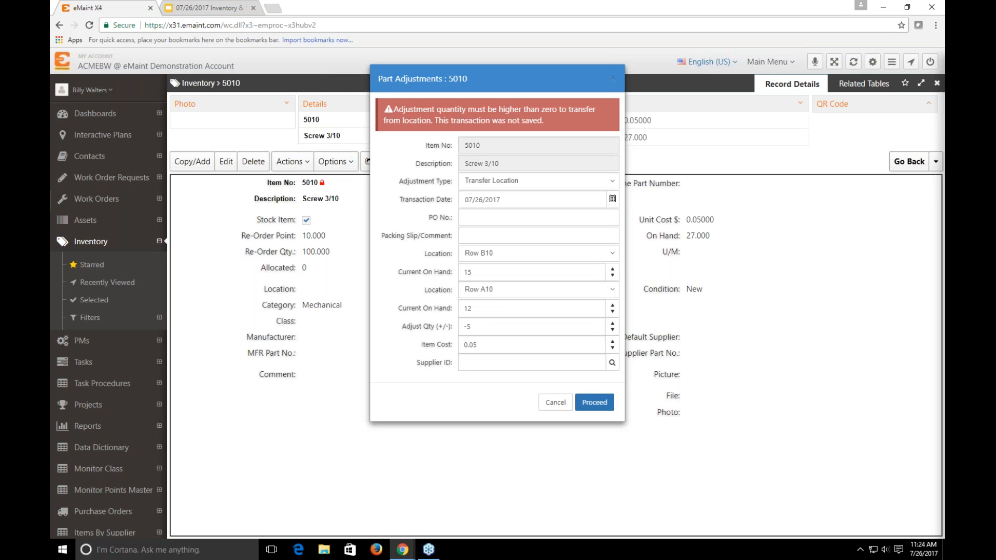
Set the adjust quantity to 5 and process the transfer from Row B10 to Row A10
{"action": "left_click", "coordinate": [468, 327]}
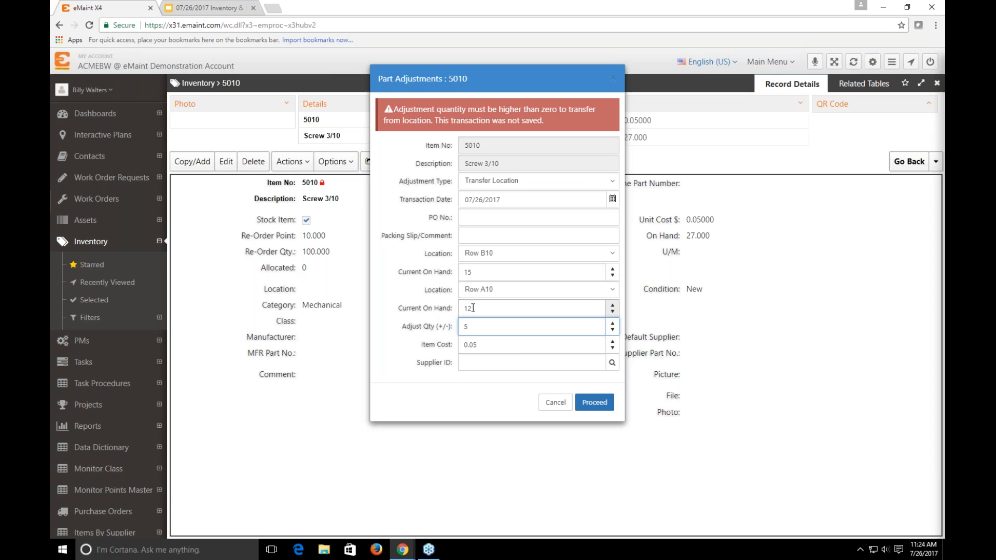
{"action": "left_click", "coordinate": [594, 404]}
{"action": "left_click", "coordinate": [588, 391]}
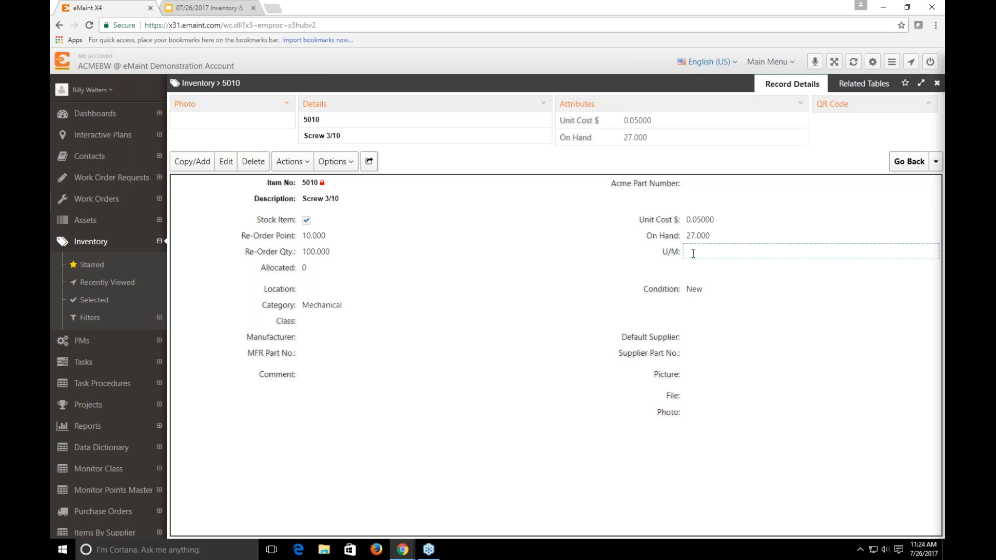
Check item 5010's on-hand quantities at A10 and B10 and load its 12-month part history
{"action": "left_click", "coordinate": [864, 84]}
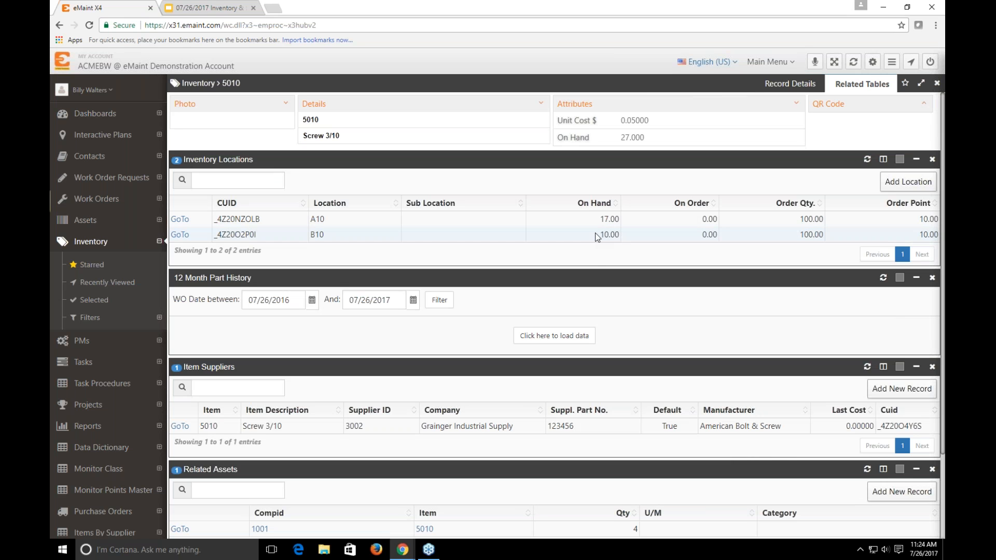
{"action": "left_click", "coordinate": [572, 341]}
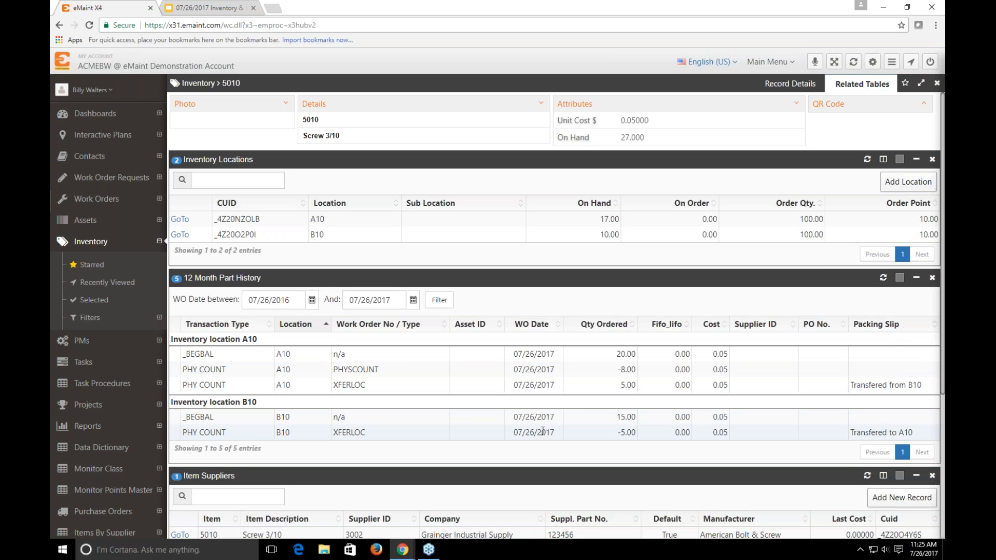
{"action": "left_click", "coordinate": [778, 85]}
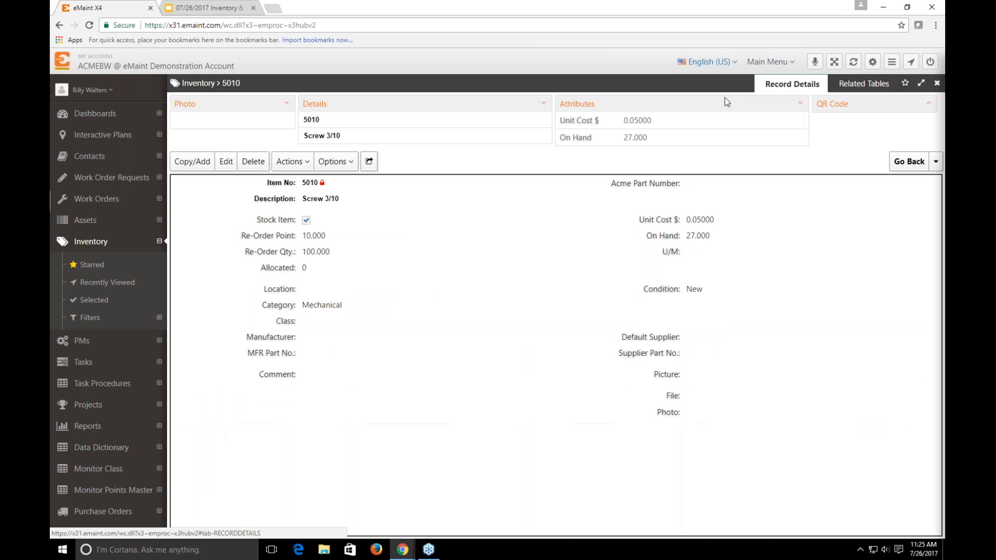
{"action": "left_click", "coordinate": [291, 161]}
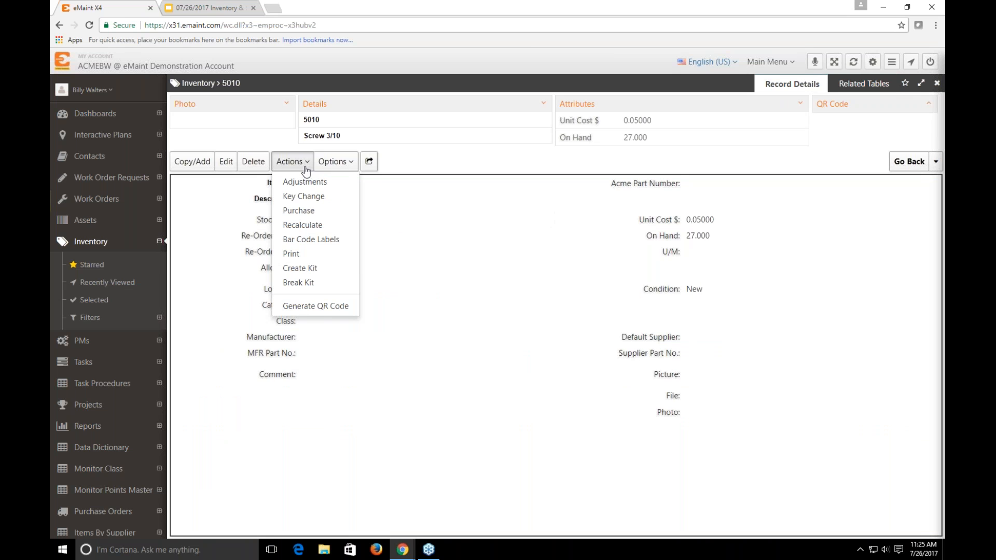
{"action": "left_click", "coordinate": [320, 197]}
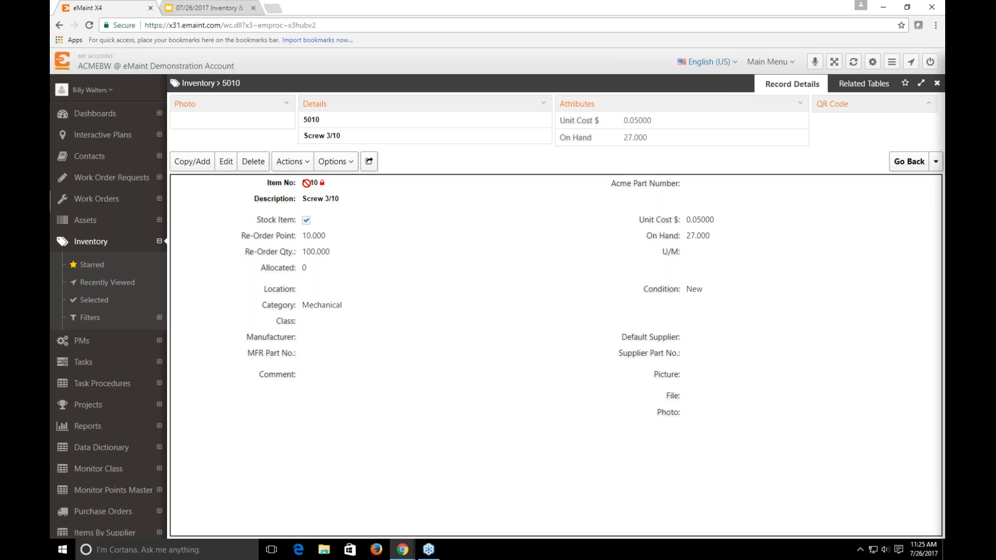
{"action": "left_click", "coordinate": [290, 161]}
{"action": "left_click", "coordinate": [291, 161]}
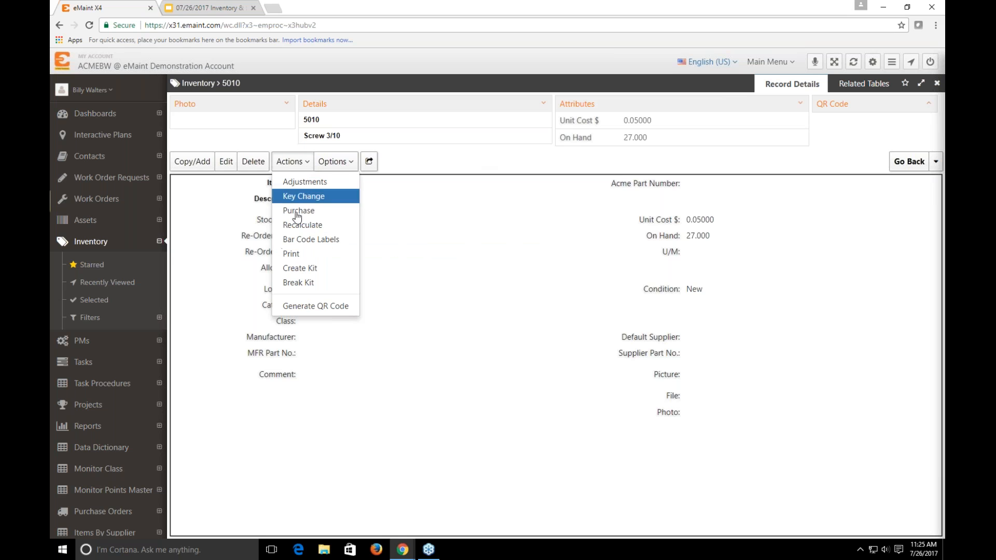
{"action": "left_click", "coordinate": [324, 227]}
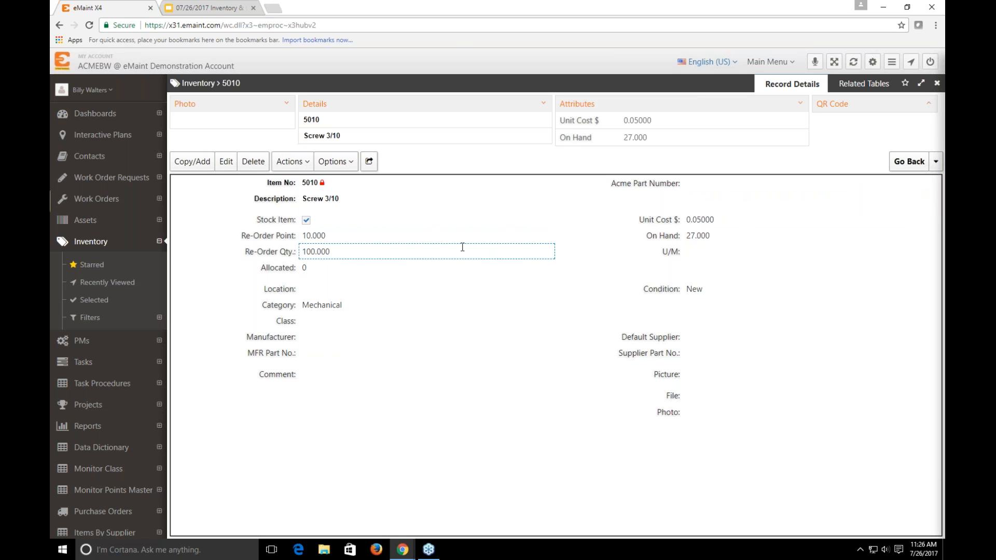
Preview the bar code label for item 5010 and close the preview
{"action": "left_click", "coordinate": [291, 161]}
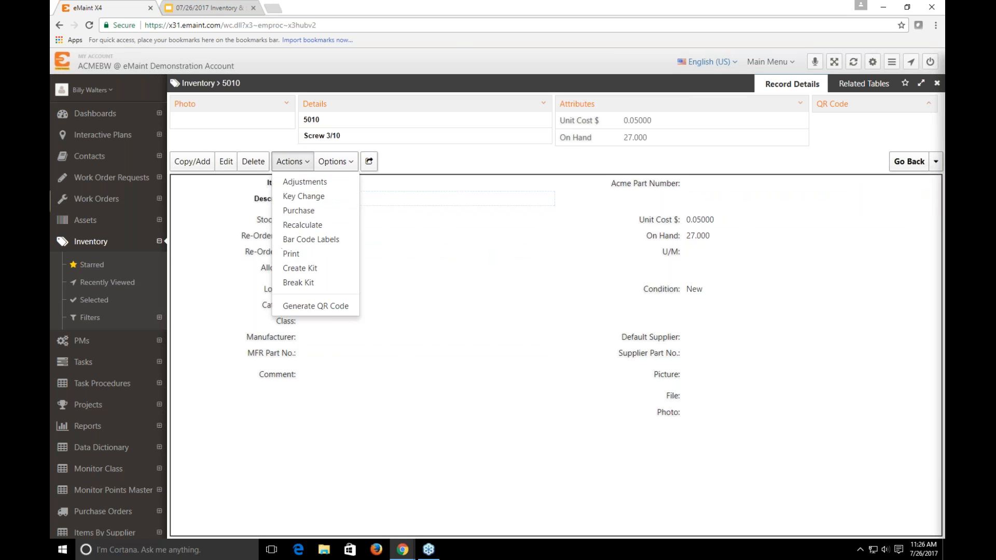
{"action": "left_click", "coordinate": [337, 248]}
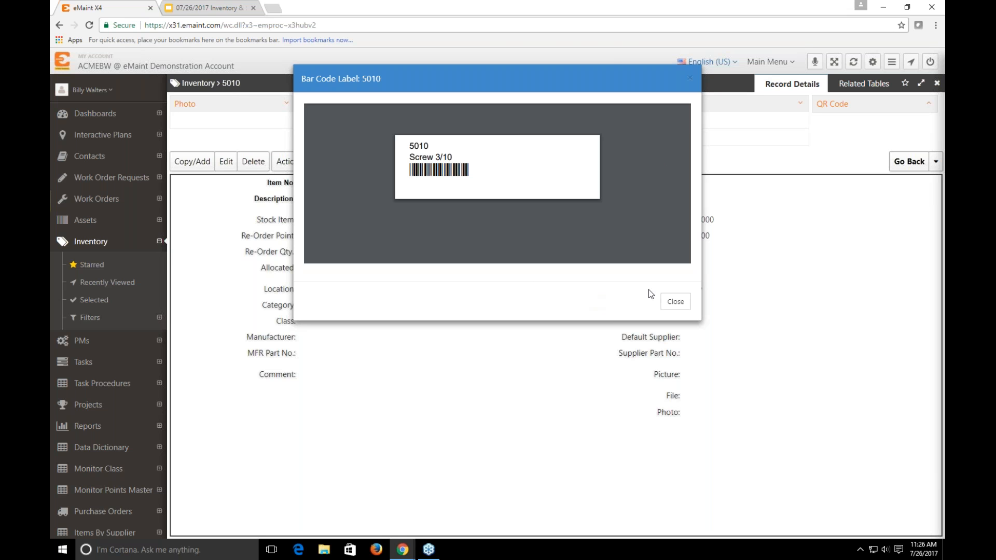
{"action": "left_click", "coordinate": [721, 326]}
{"action": "left_click", "coordinate": [290, 161]}
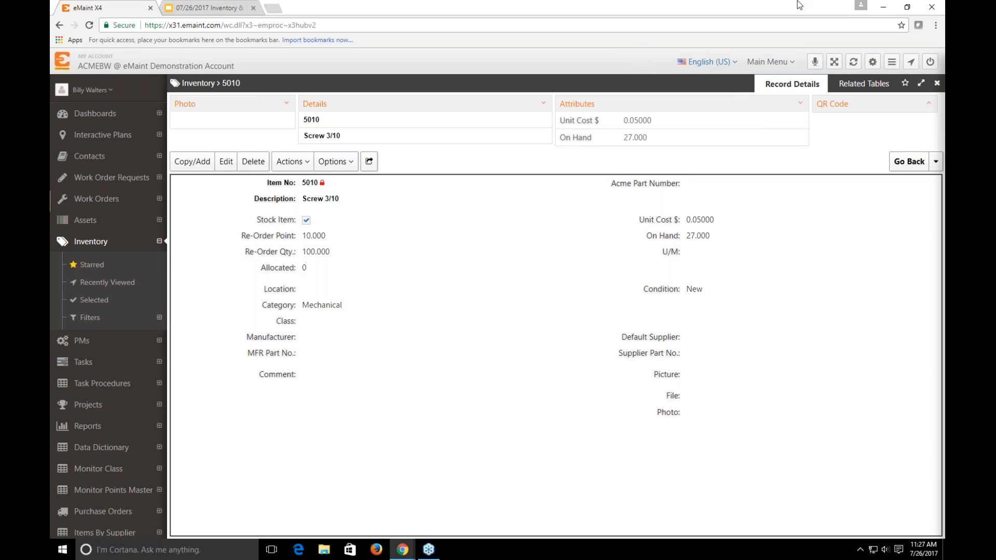
Open the Monthly Maintenance PM from asset 1001's PM schedule and show its related PM Parts table
{"action": "left_click", "coordinate": [82, 345]}
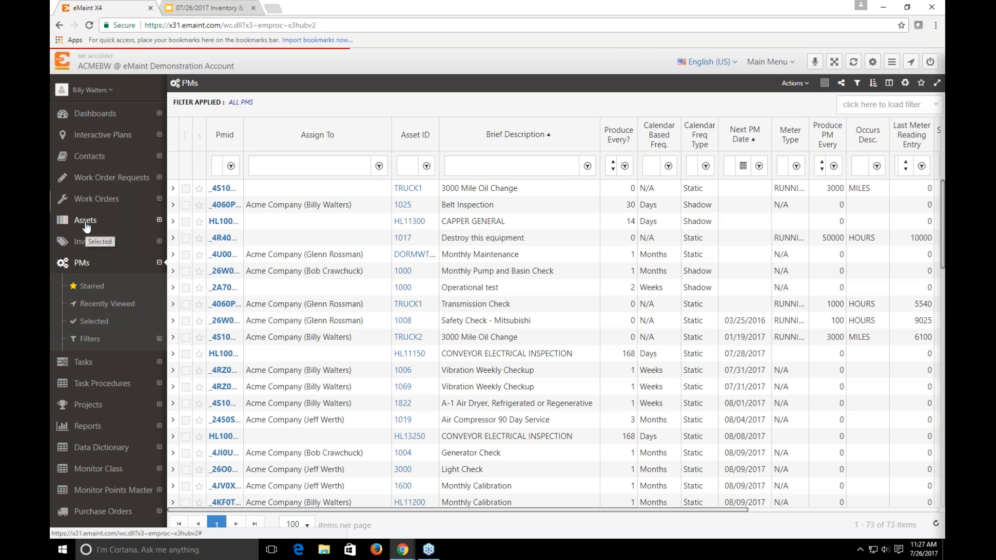
{"action": "left_click", "coordinate": [85, 221]}
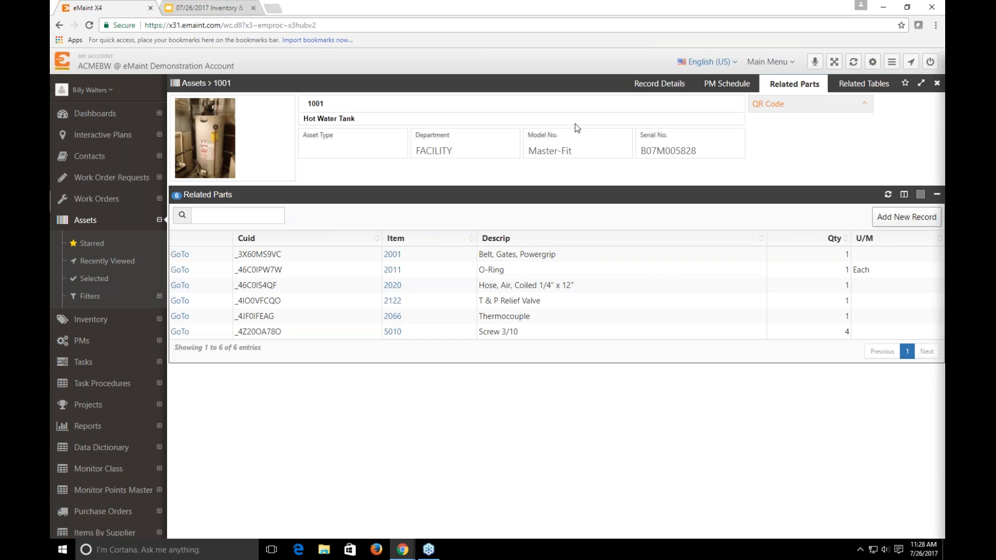
{"action": "left_click", "coordinate": [706, 85]}
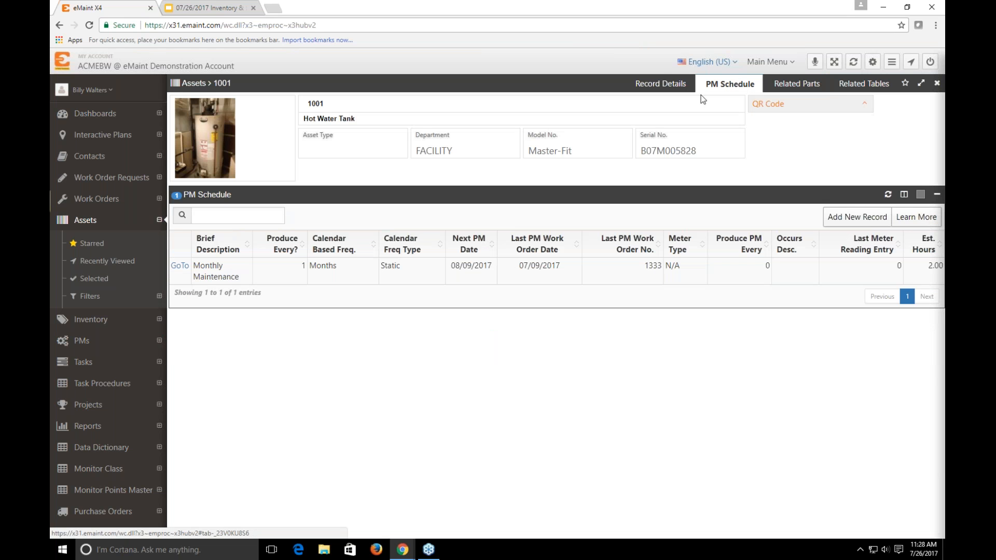
{"action": "left_click", "coordinate": [179, 267]}
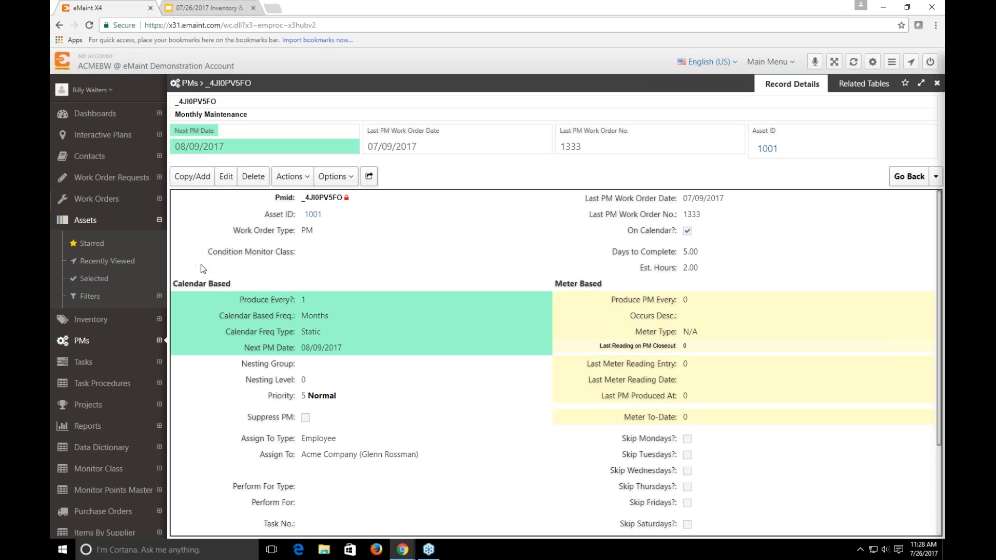
{"action": "left_click", "coordinate": [862, 84]}
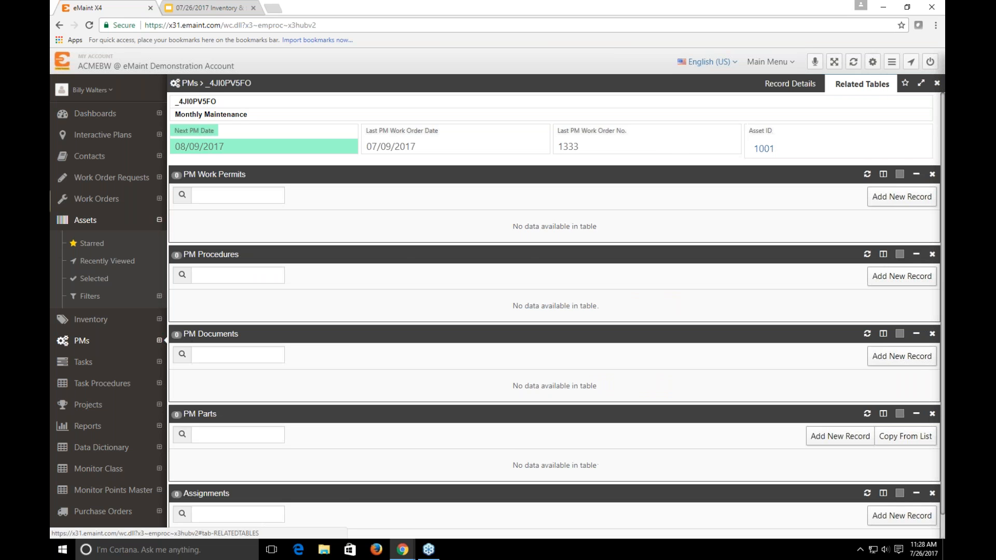
{"action": "scroll", "coordinate": [413, 307], "scroll_direction": "down", "scroll_amount": 1}
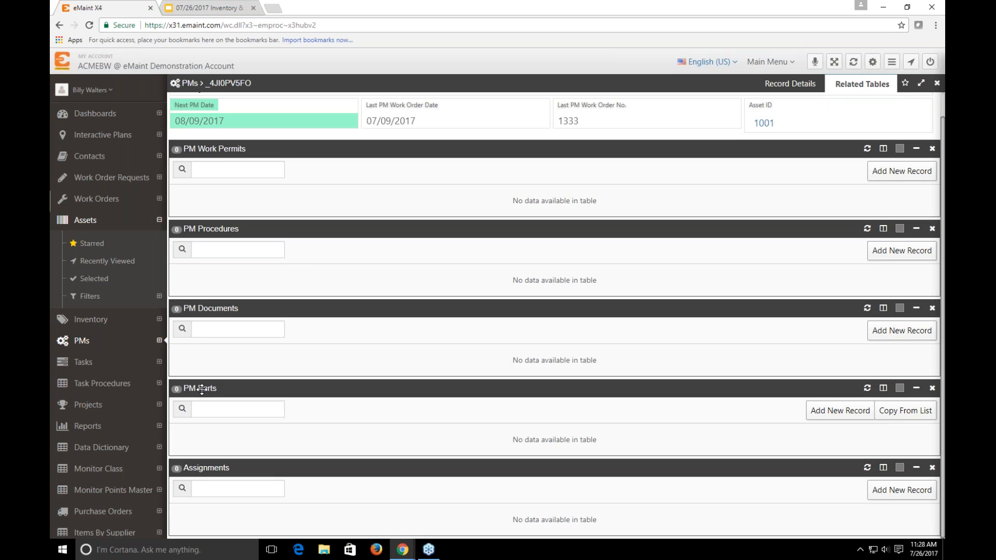
Start a new PM Parts record and look up inventory item 5010 as its item
{"action": "left_click", "coordinate": [821, 411]}
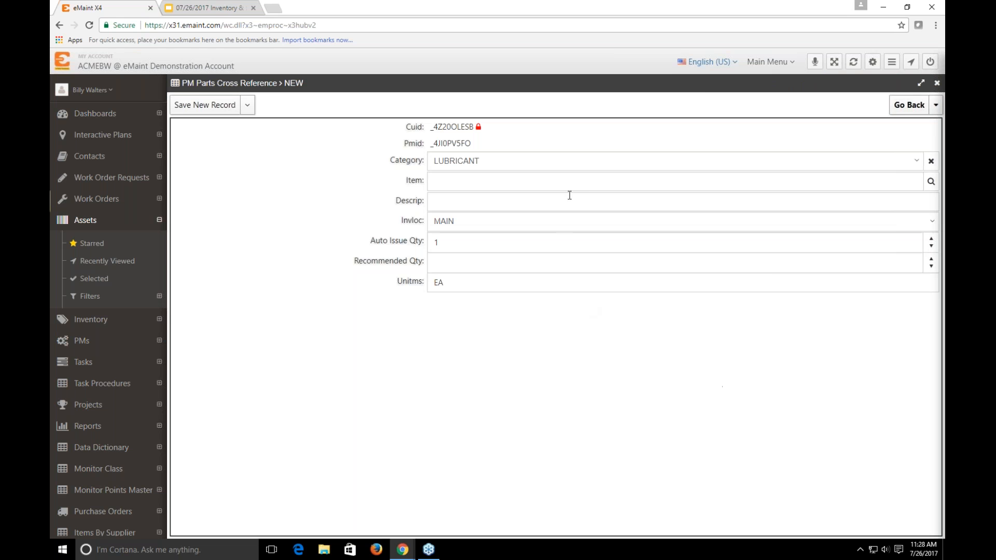
{"action": "left_click", "coordinate": [932, 182]}
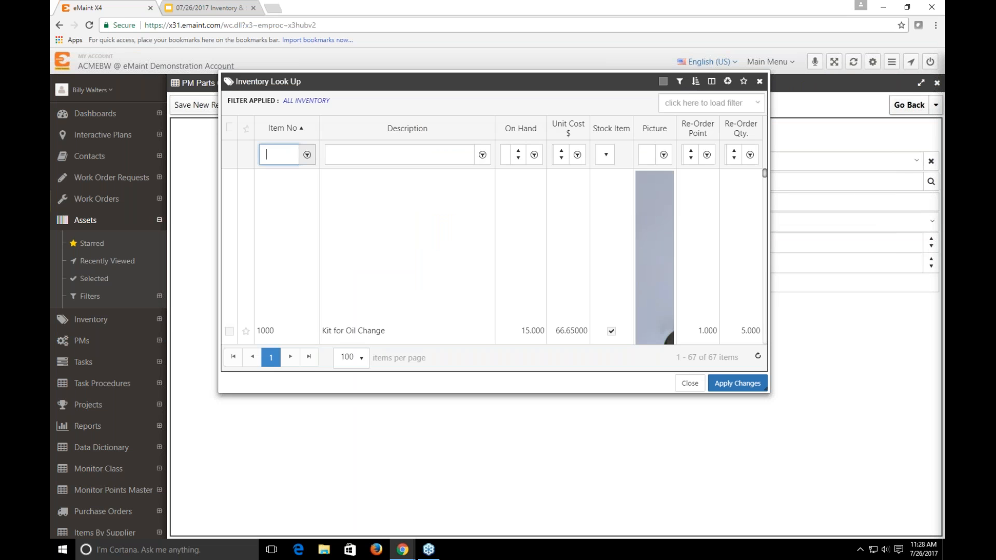
{"action": "type", "text": "5010"}
{"action": "key", "text": "Return"}
{"action": "left_click", "coordinate": [229, 178]}
{"action": "left_click", "coordinate": [737, 383]}
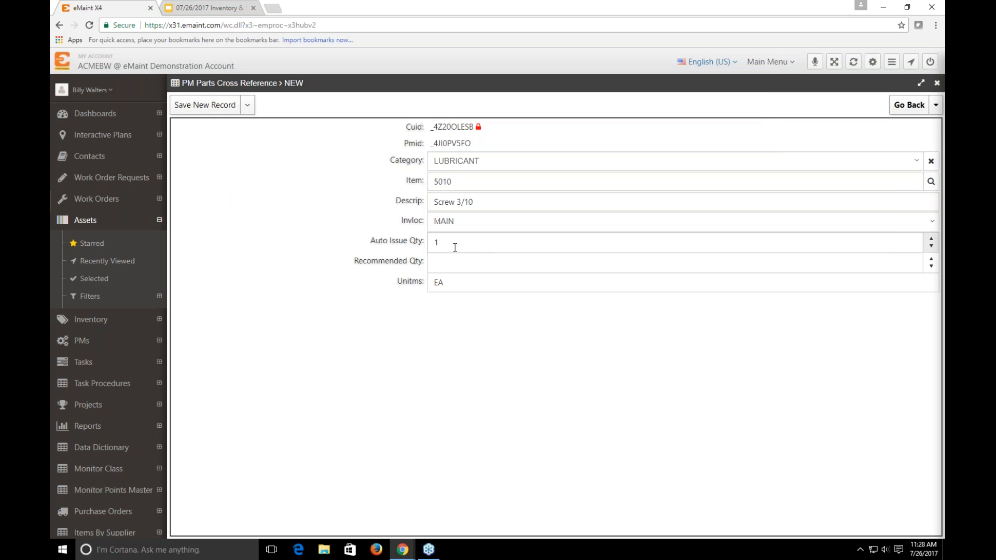
Set the PM part's auto issue quantity and recommended quantity to 4 each and save the new record
{"action": "left_click", "coordinate": [450, 245]}
{"action": "double_click", "coordinate": [481, 249]}
{"action": "type", "text": "4"}
{"action": "left_click", "coordinate": [447, 266]}
{"action": "type", "text": "4"}
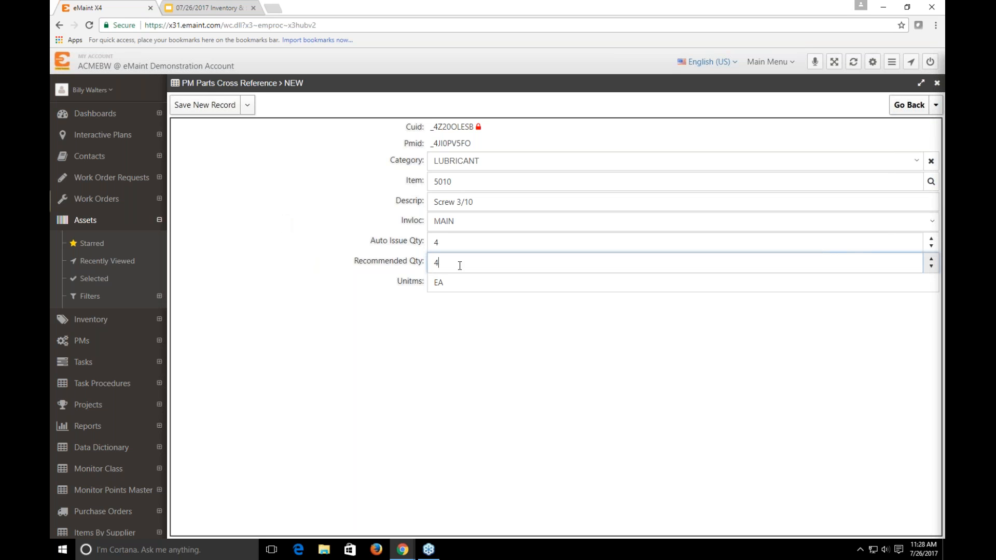
{"action": "left_click_drag", "start_coordinate": [485, 262], "coordinate": [446, 265]}
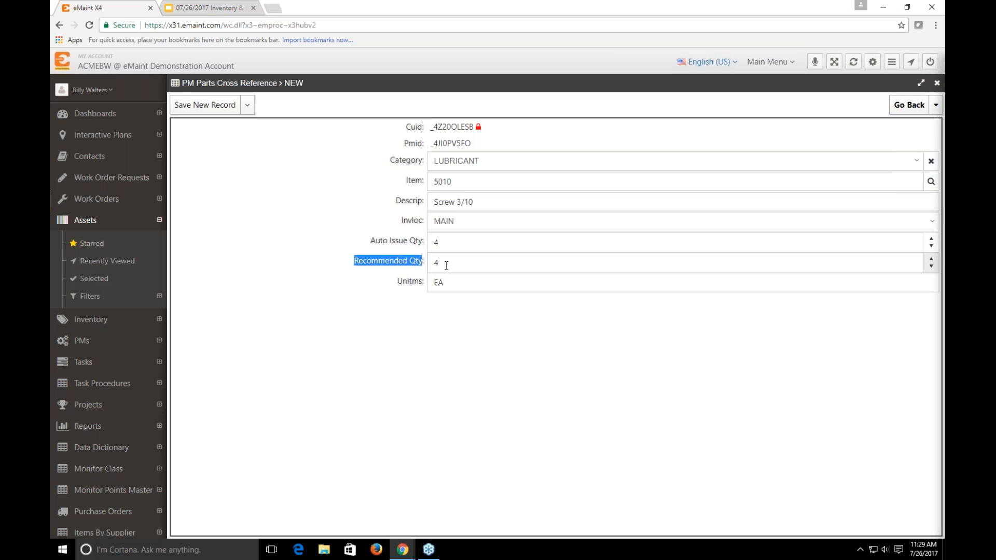
{"action": "left_click", "coordinate": [204, 106]}
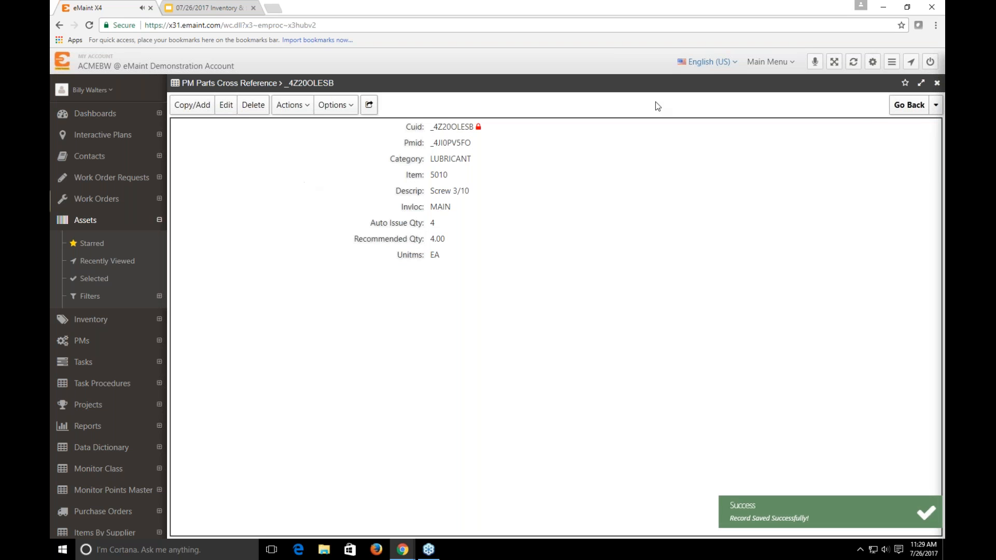
Return to the Monthly Maintenance PM, check its PM Parts table and view the PM's record details
{"action": "left_click", "coordinate": [903, 105]}
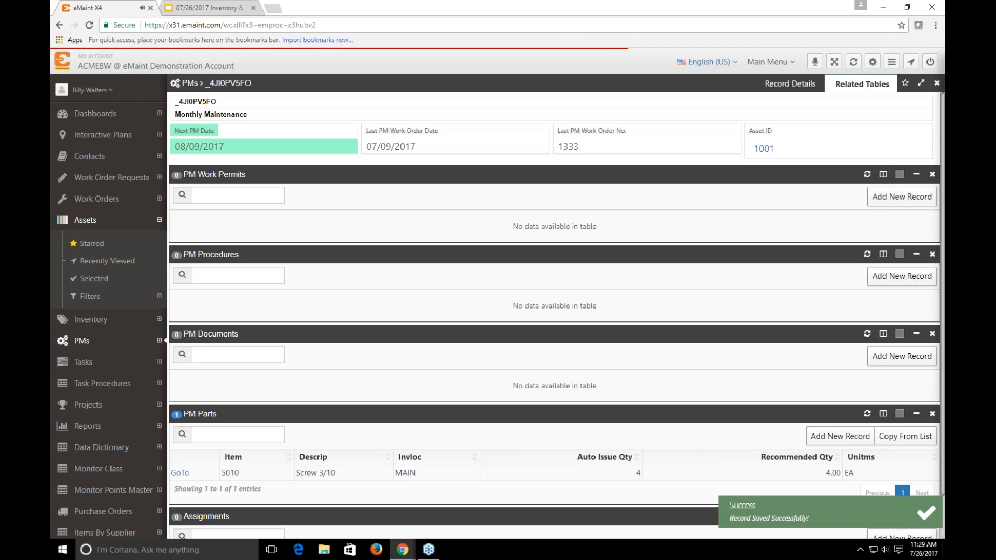
{"action": "scroll", "coordinate": [394, 407], "scroll_direction": "down", "scroll_amount": 2}
{"action": "scroll", "coordinate": [393, 407], "scroll_direction": "up", "scroll_amount": 2}
{"action": "left_click", "coordinate": [777, 84]}
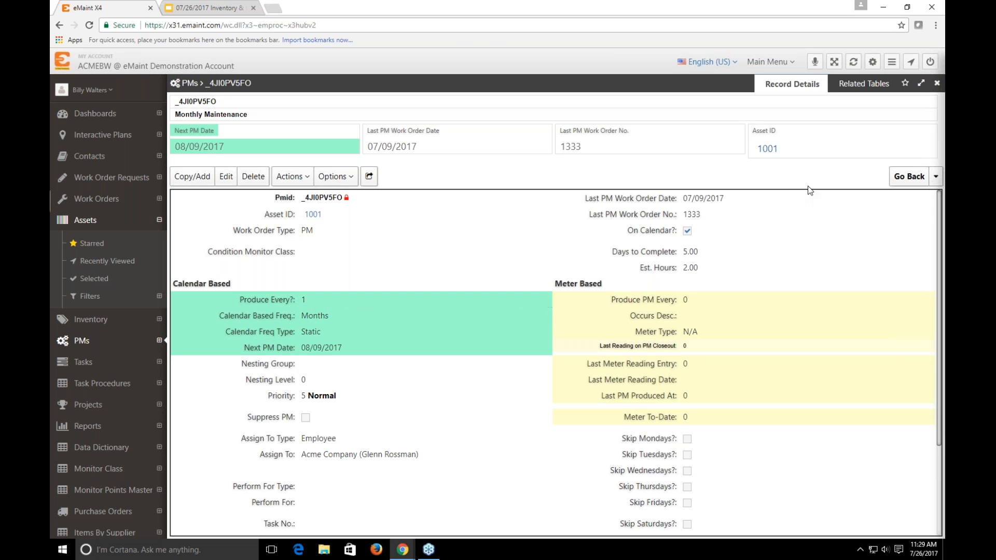
Open the account settings from the Monthly Maintenance PM and show the Inventory Control Settings
{"action": "mouse_move", "coordinate": [606, 226]}
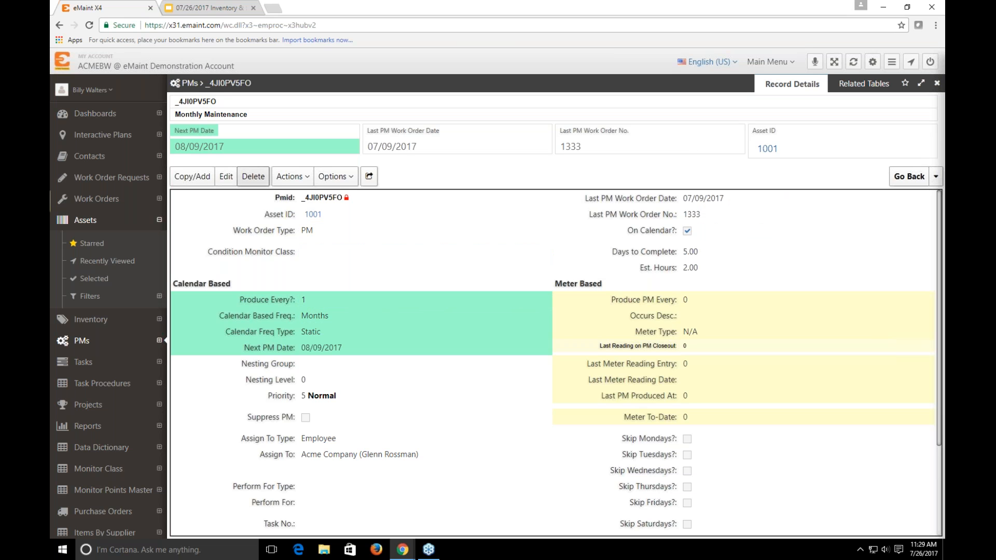
{"action": "left_click", "coordinate": [101, 92]}
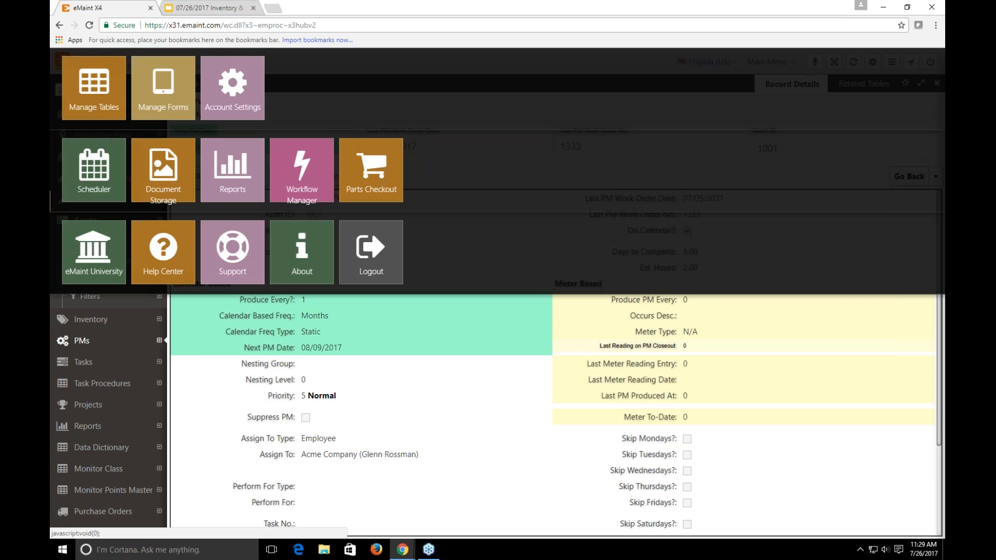
{"action": "left_click", "coordinate": [194, 349]}
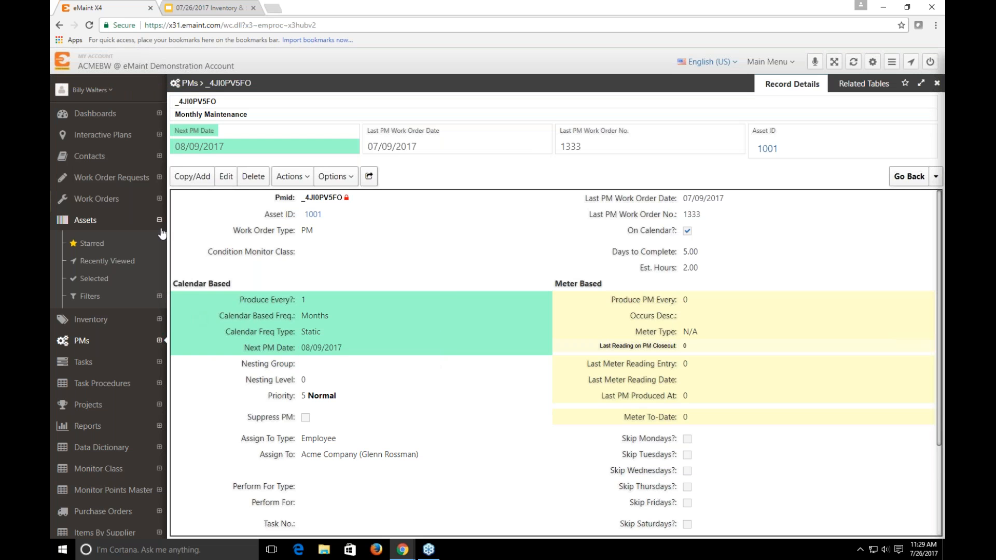
{"action": "left_click", "coordinate": [92, 92]}
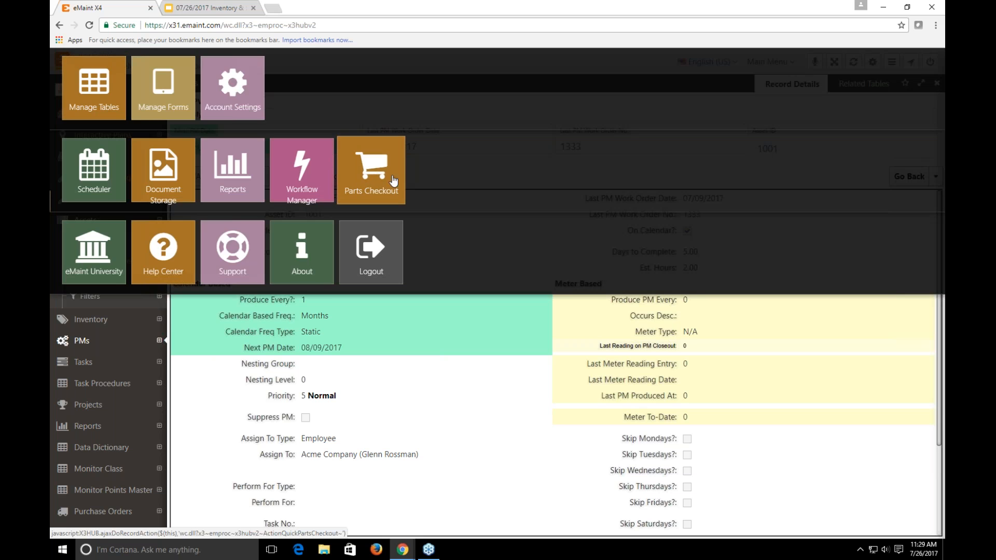
{"action": "left_click", "coordinate": [238, 120]}
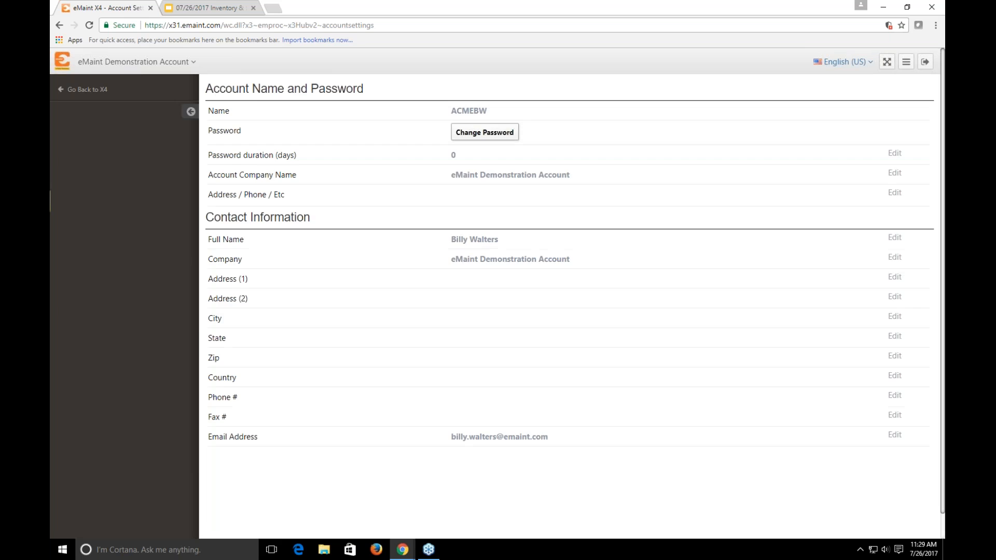
{"action": "left_click", "coordinate": [105, 242]}
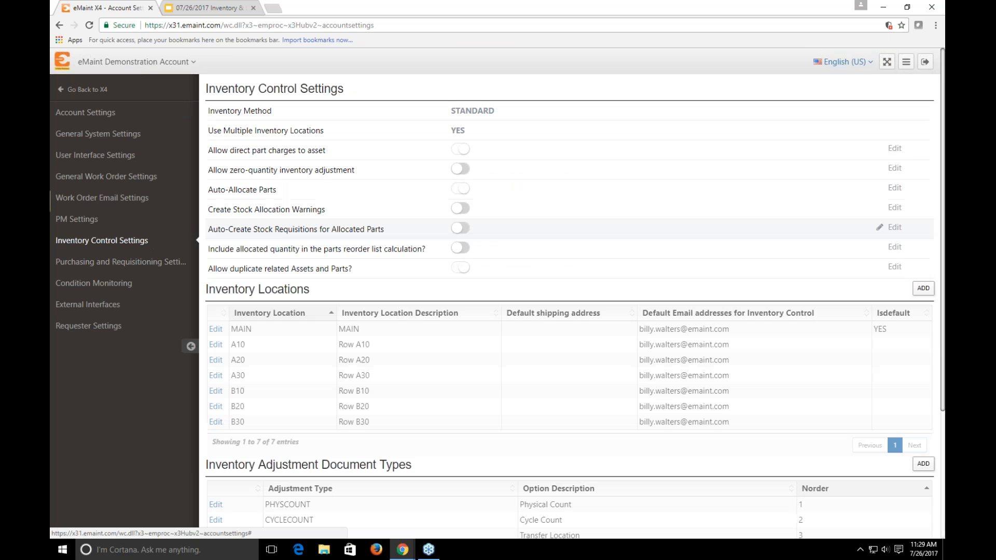
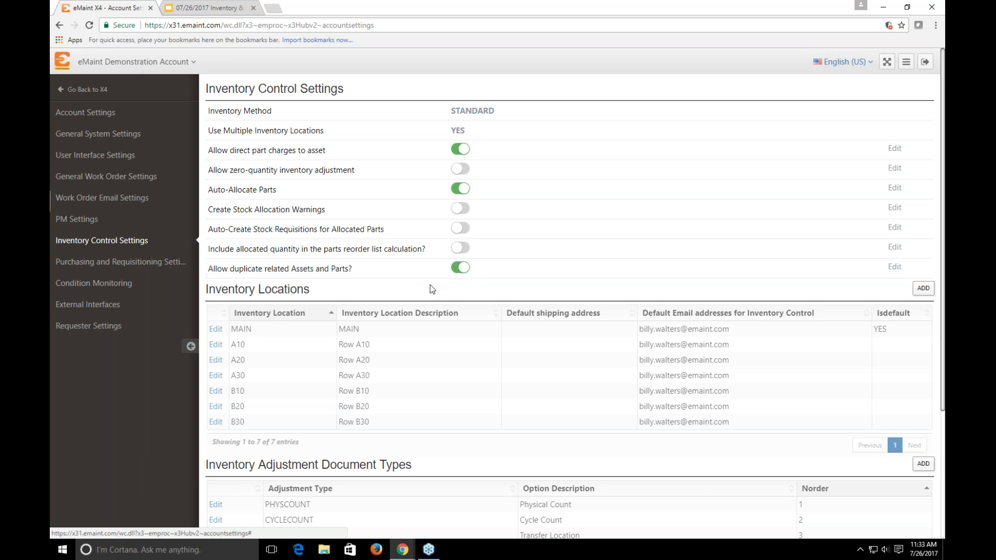
Review the inventory control settings, return to the Monthly Maintenance PM and manually generate a work order from it
{"action": "scroll", "coordinate": [431, 288], "scroll_direction": "down", "scroll_amount": 1}
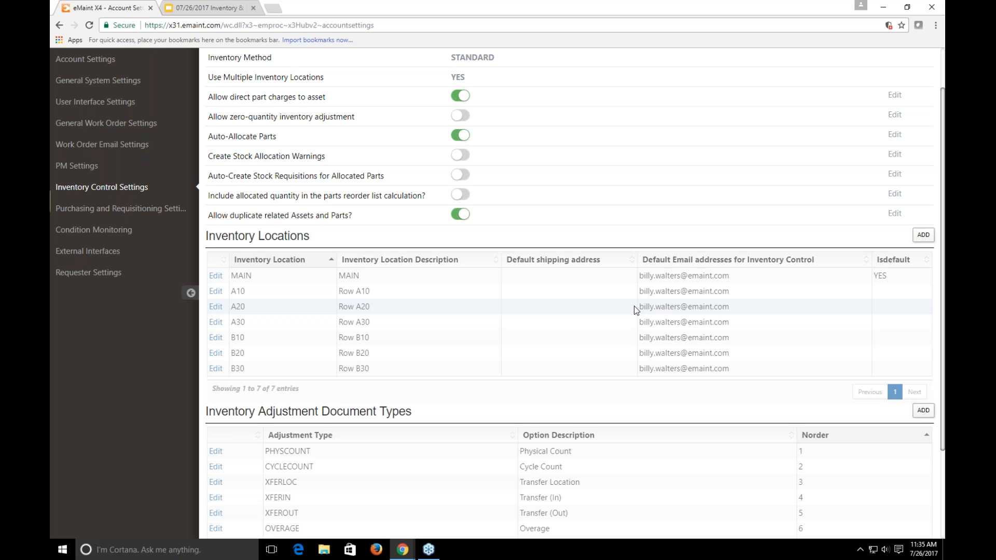
{"action": "scroll", "coordinate": [508, 353], "scroll_direction": "up", "scroll_amount": 2}
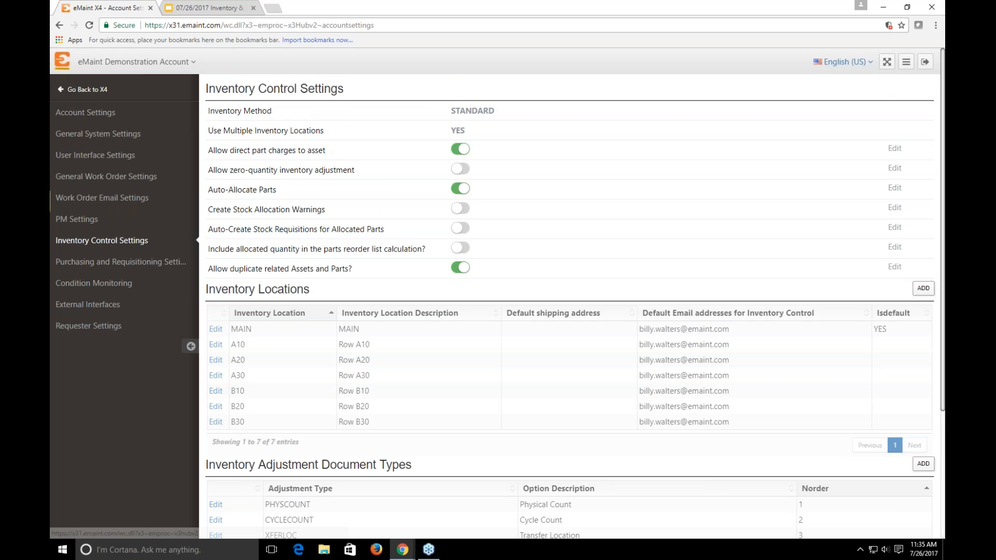
{"action": "left_click", "coordinate": [88, 90]}
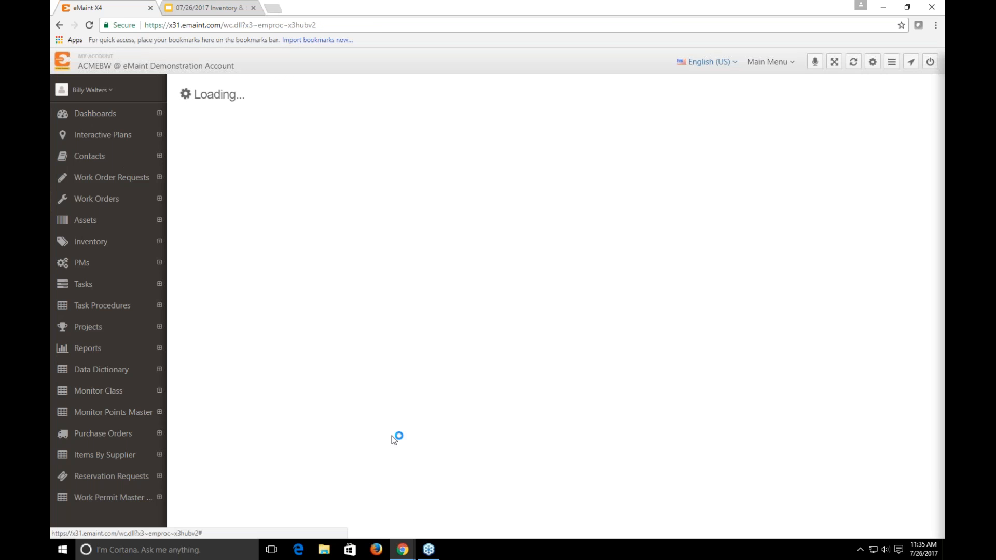
{"action": "left_click", "coordinate": [411, 177]}
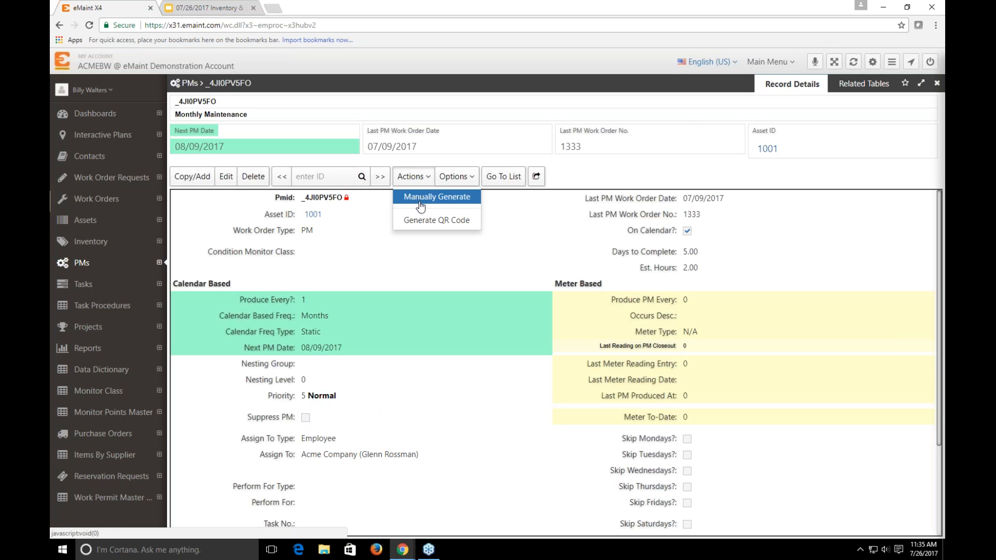
{"action": "left_click", "coordinate": [419, 205]}
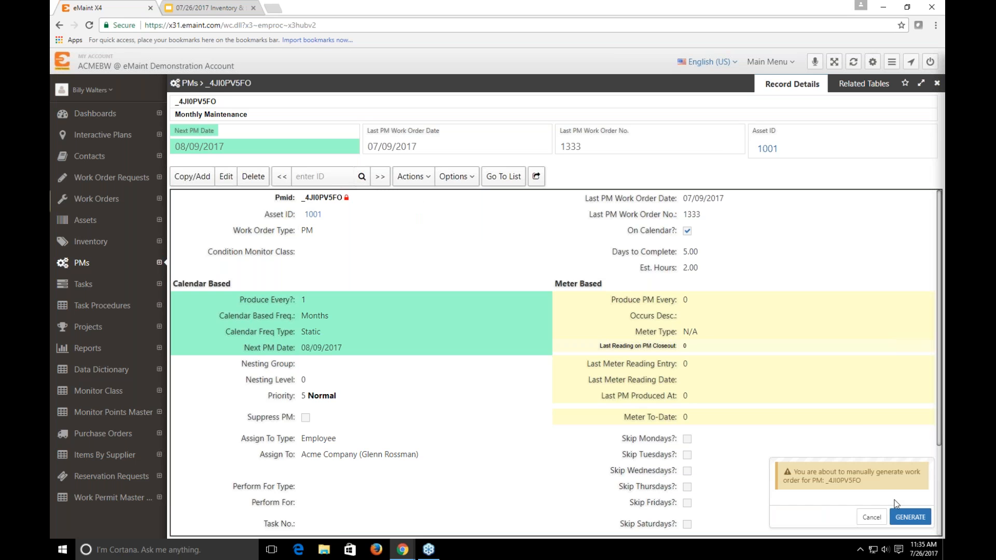
{"action": "left_click", "coordinate": [896, 505]}
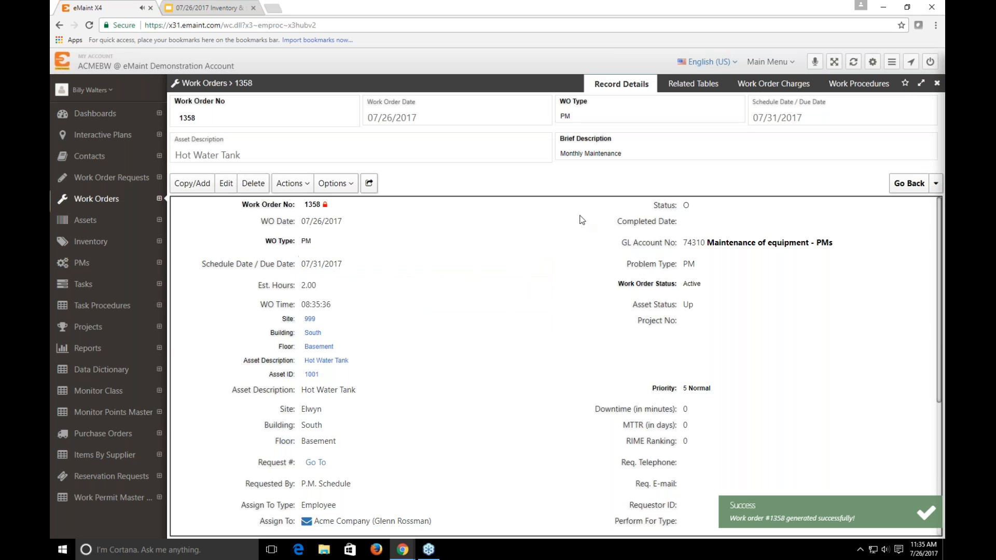
Check the generated work order's related tables and examine the parts requirement record for item 5010
{"action": "left_click", "coordinate": [693, 84]}
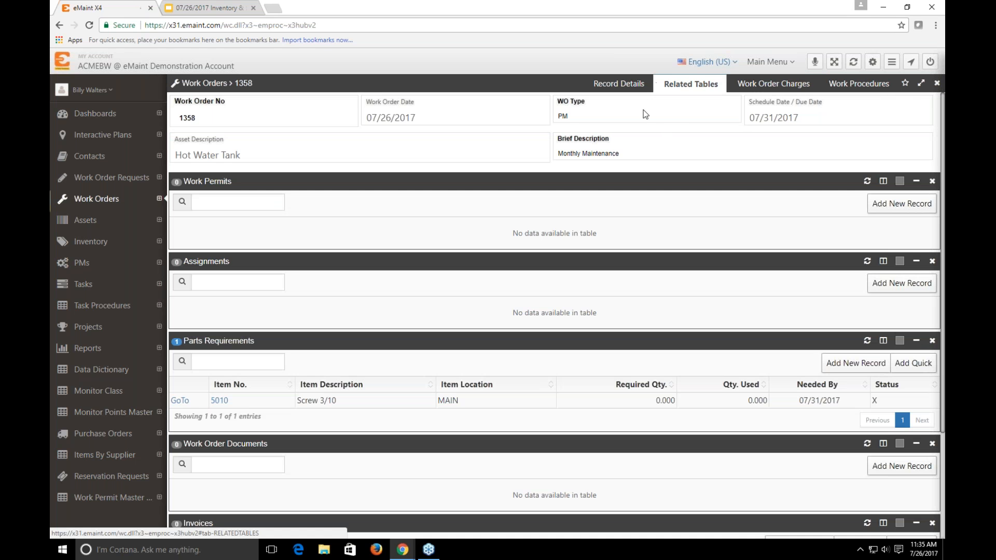
{"action": "scroll", "coordinate": [394, 358], "scroll_direction": "down", "scroll_amount": 1}
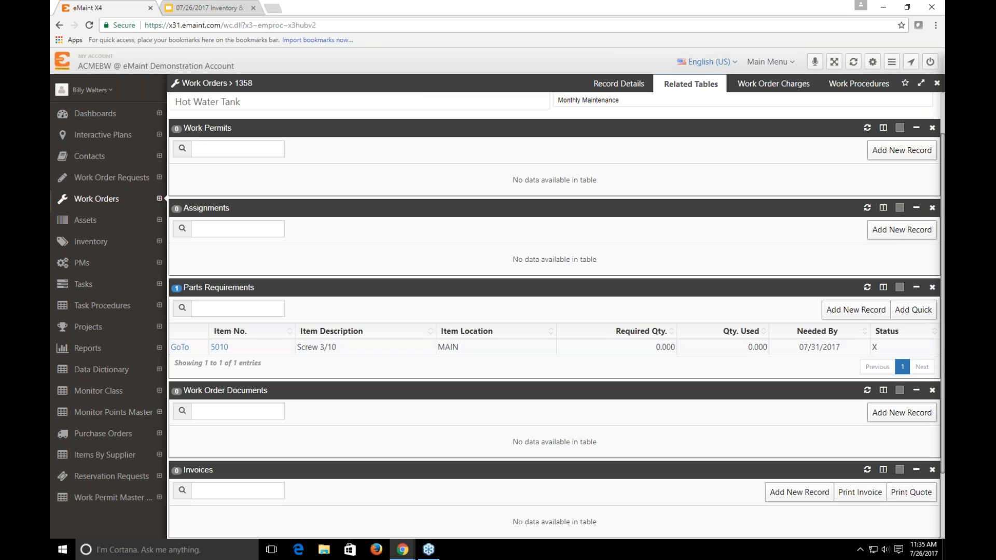
{"action": "left_click", "coordinate": [180, 348]}
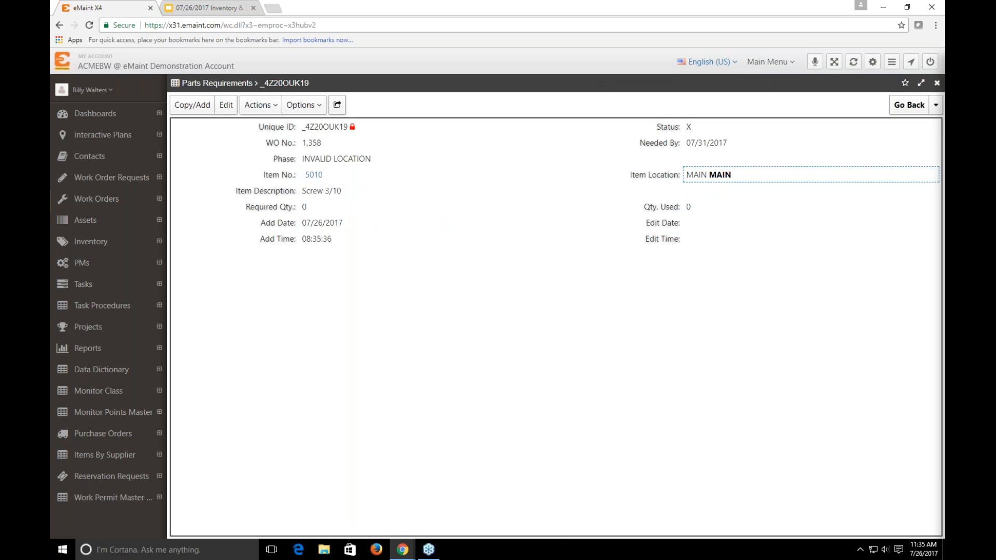
{"action": "mouse_move", "coordinate": [908, 106]}
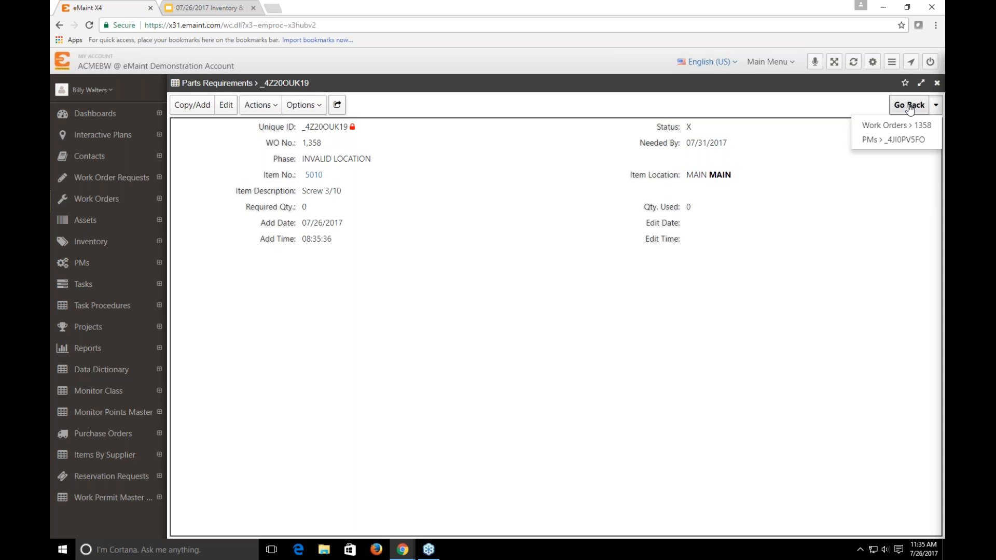
{"action": "left_click", "coordinate": [910, 107]}
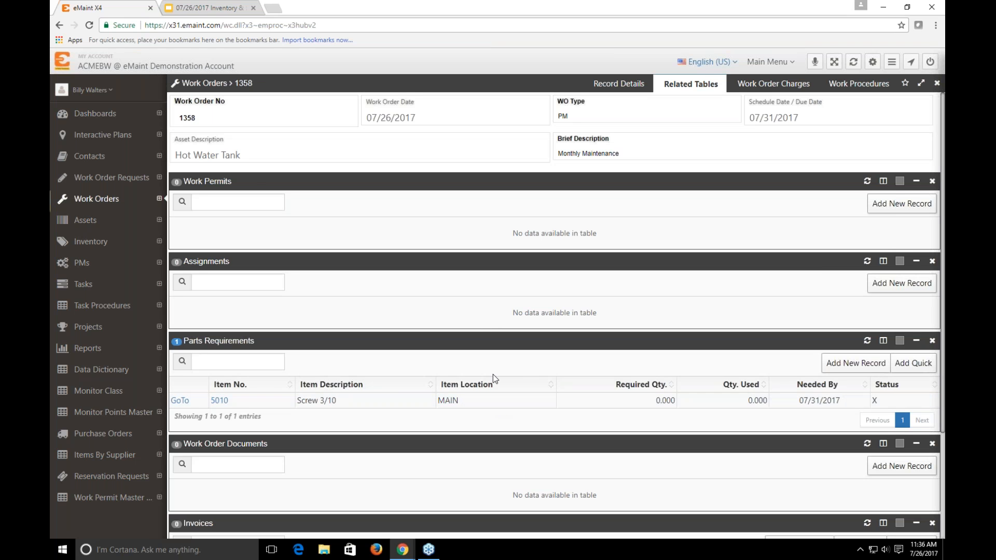
Start a new part charge on work order 1358 and look up inventory item 5010 as its item
{"action": "left_click", "coordinate": [754, 86]}
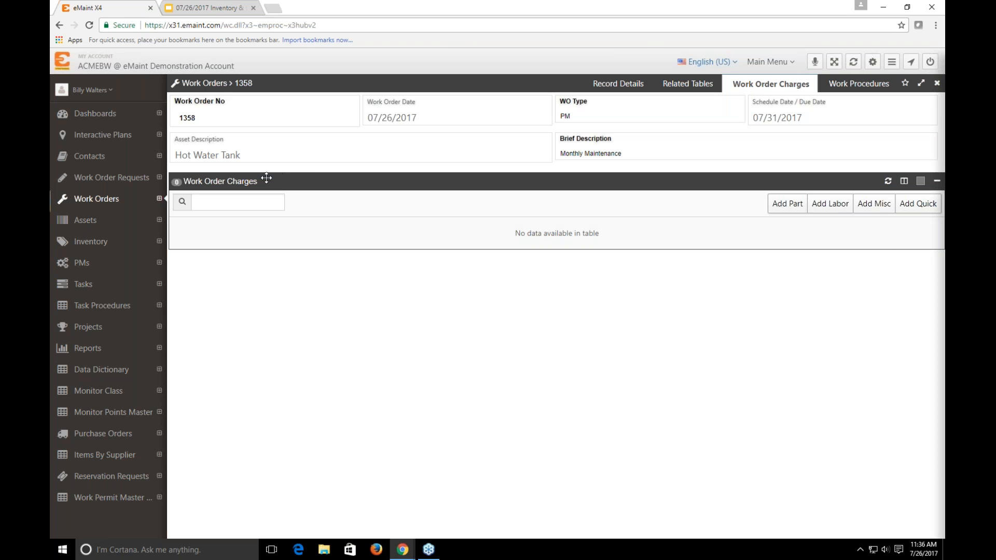
{"action": "left_click", "coordinate": [791, 214]}
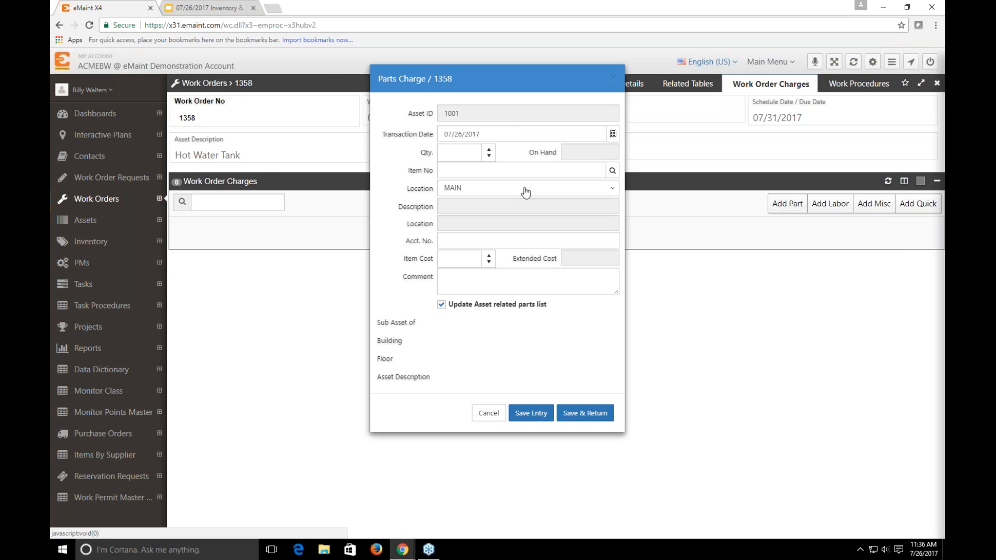
{"action": "left_click", "coordinate": [612, 169]}
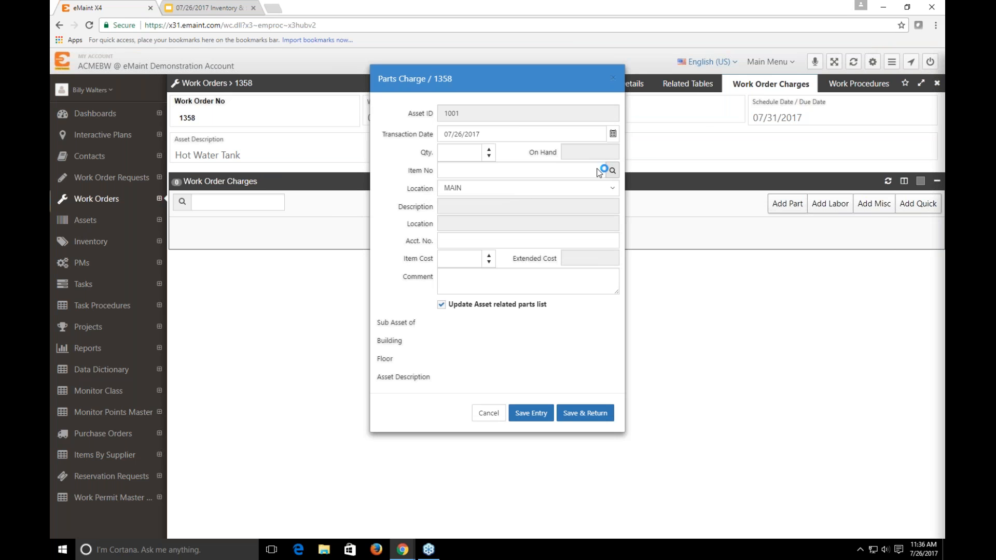
{"action": "left_click", "coordinate": [229, 177]}
{"action": "left_click", "coordinate": [741, 384]}
Set the part charge's location to A10 and its quantity to 4, and save the charge
{"action": "left_click", "coordinate": [488, 187]}
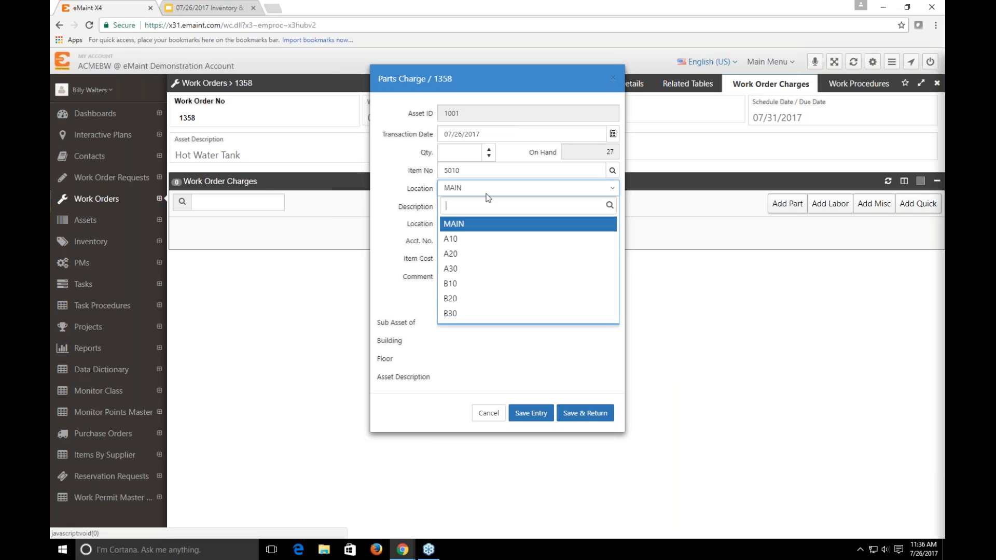
{"action": "left_click", "coordinate": [476, 235]}
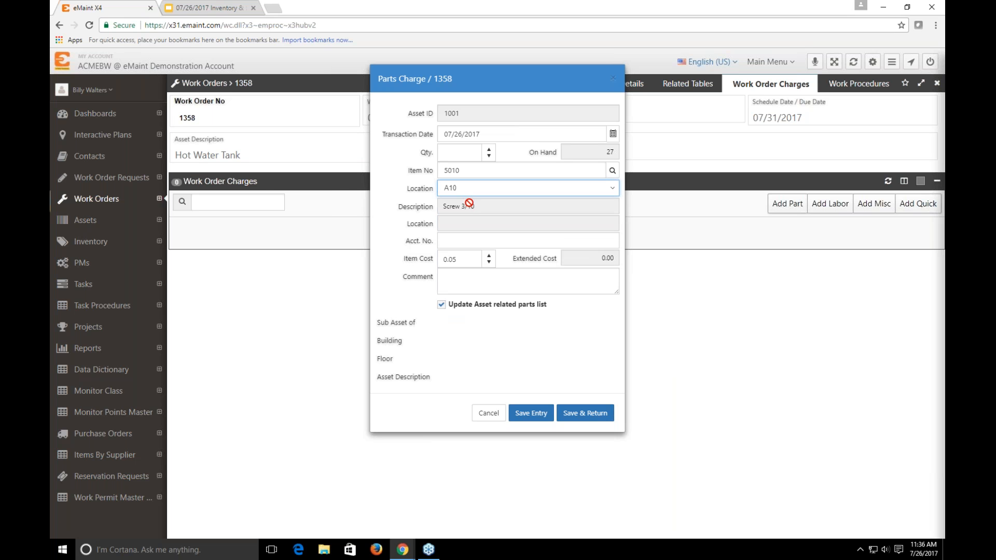
{"action": "left_click", "coordinate": [462, 152]}
{"action": "type", "text": "3"}
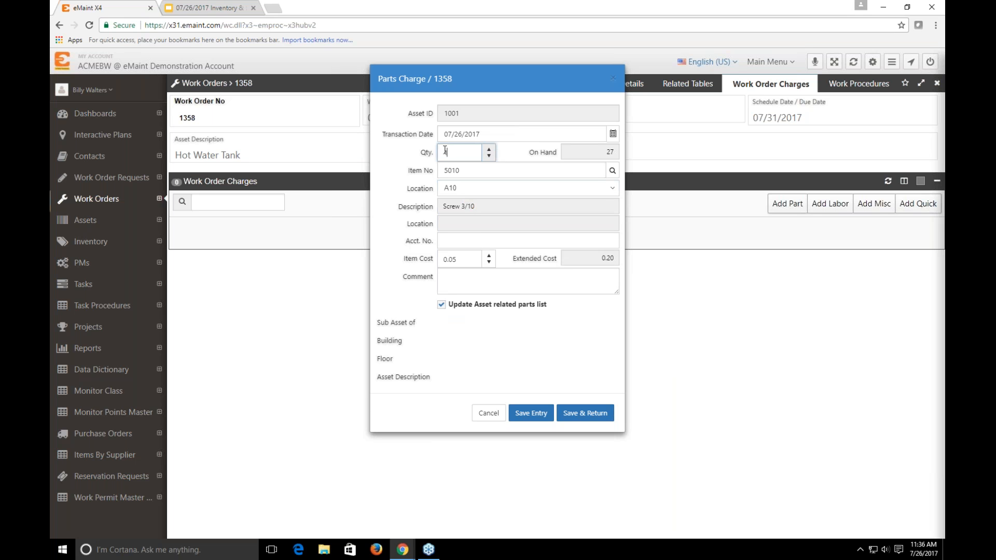
{"action": "left_click", "coordinate": [580, 419]}
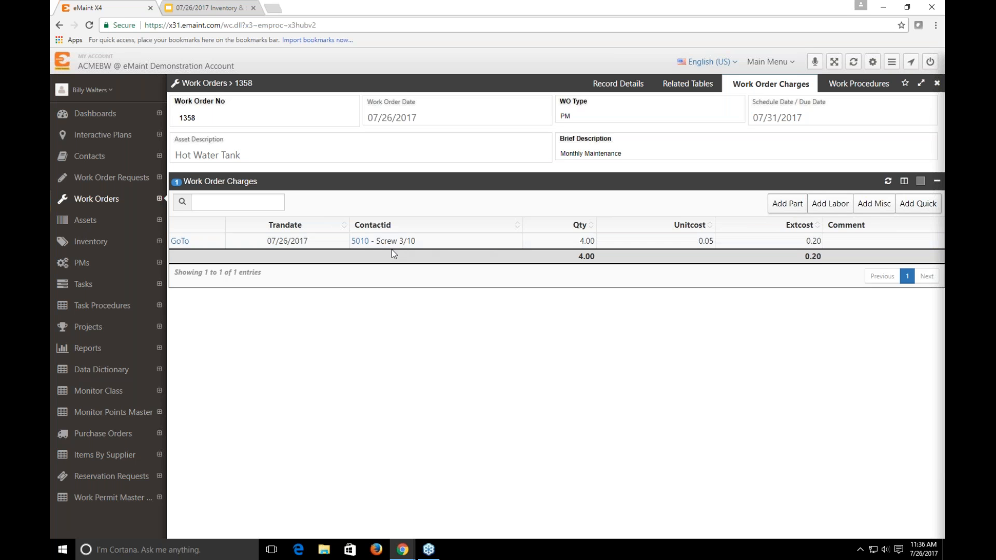
Open inventory item 5010 from the charge and examine its stock by location and its 12 month part history
{"action": "left_click", "coordinate": [360, 242]}
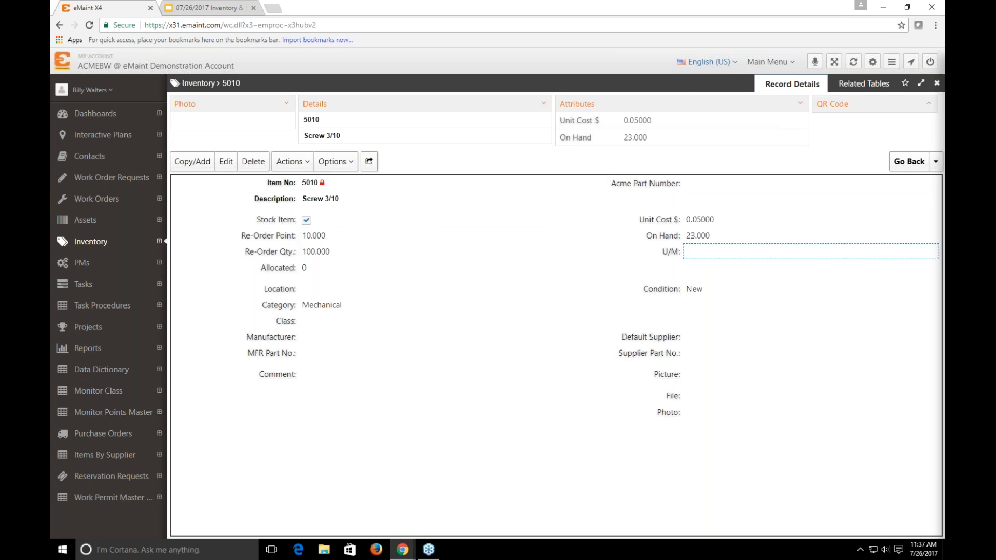
{"action": "left_click", "coordinate": [855, 89]}
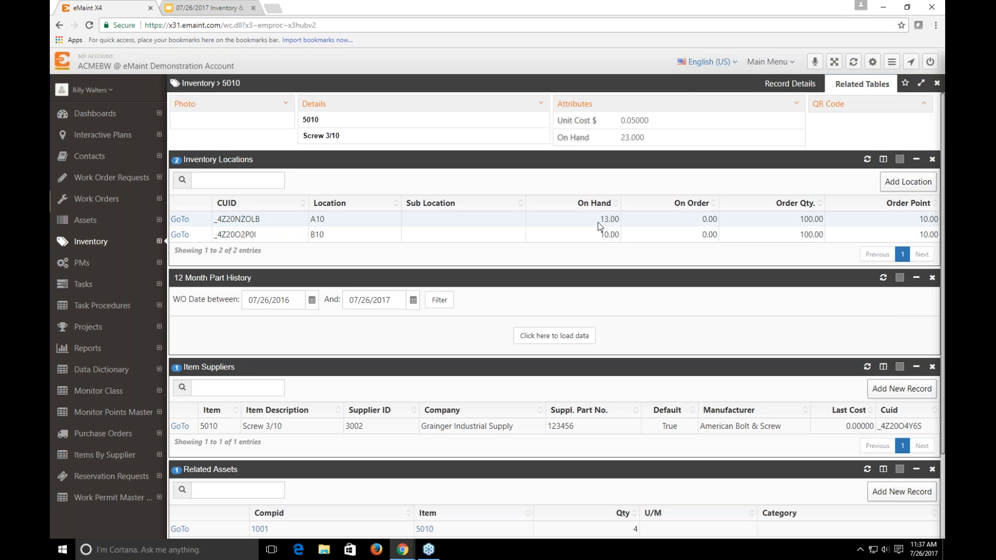
{"action": "left_click", "coordinate": [549, 338]}
{"action": "scroll", "coordinate": [363, 373], "scroll_direction": "down", "scroll_amount": 1}
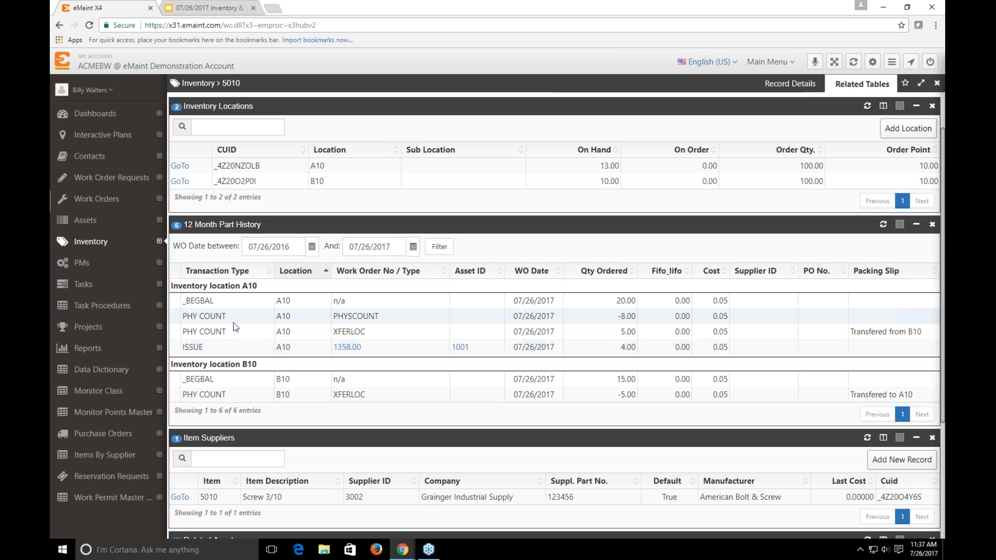
View purchase order 00096 and check its Location field, discarding the edit
{"action": "left_click", "coordinate": [106, 433]}
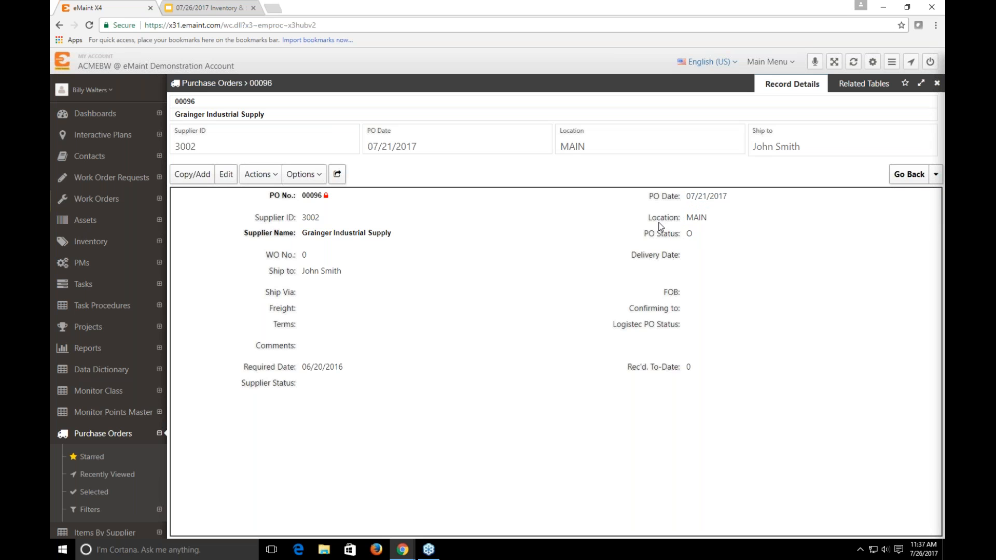
{"action": "left_click", "coordinate": [697, 217]}
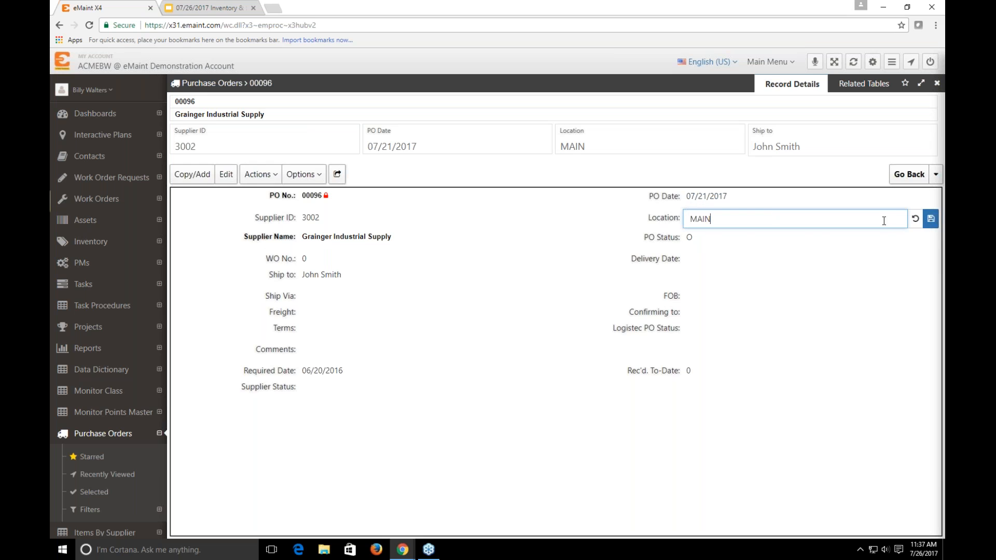
{"action": "left_click", "coordinate": [916, 218]}
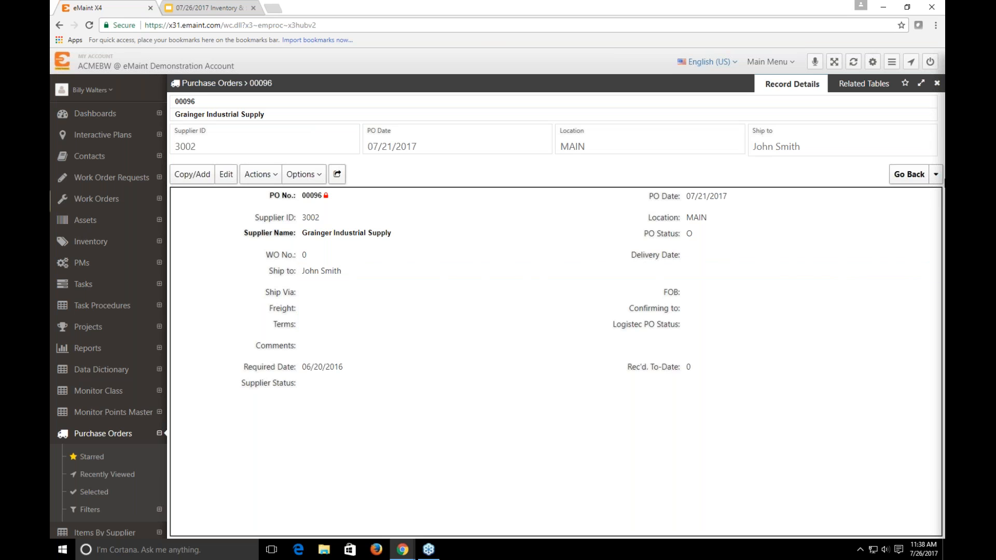
{"action": "left_click", "coordinate": [304, 174]}
{"action": "left_click", "coordinate": [907, 176]}
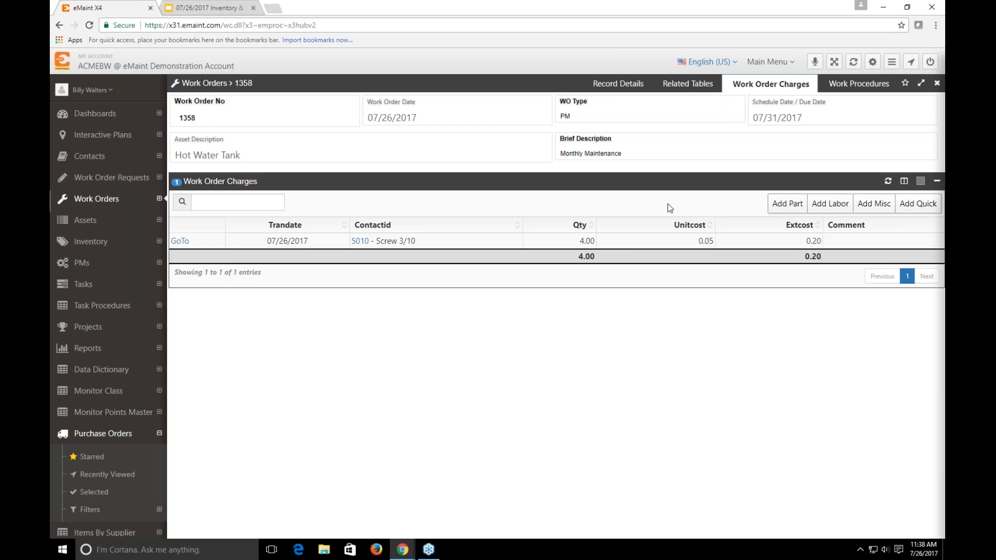
{"action": "left_click", "coordinate": [618, 86]}
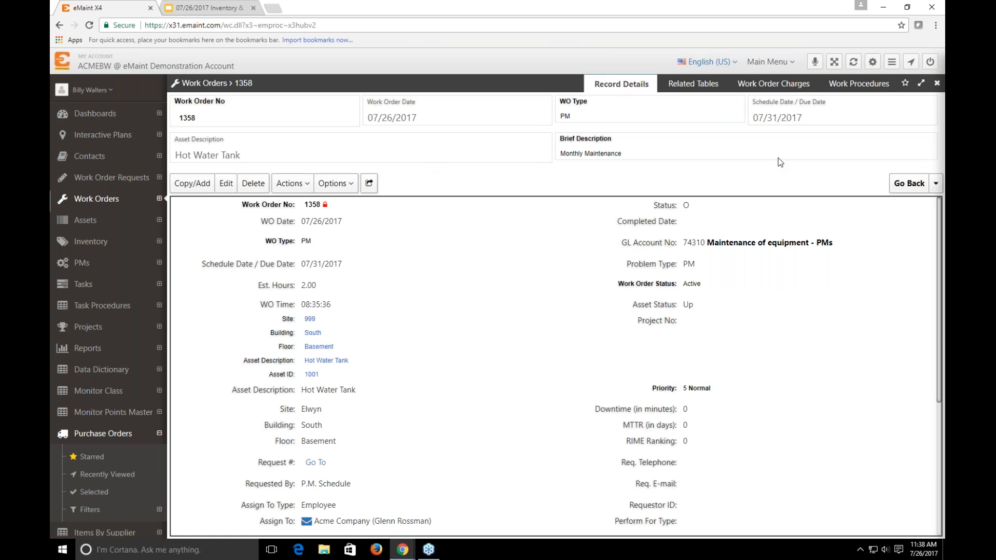
{"action": "left_click", "coordinate": [115, 434]}
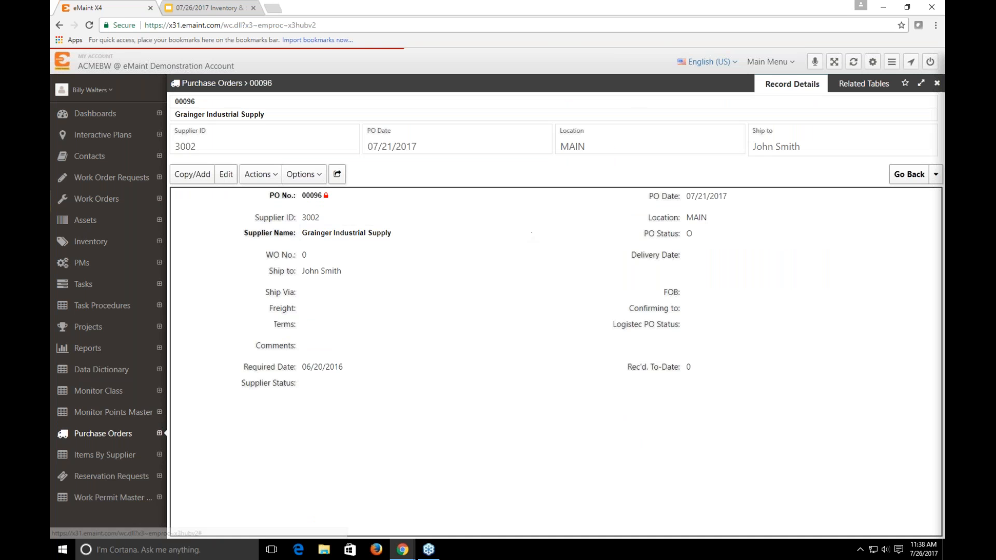
{"action": "left_click", "coordinate": [936, 174]}
{"action": "left_click", "coordinate": [897, 193]}
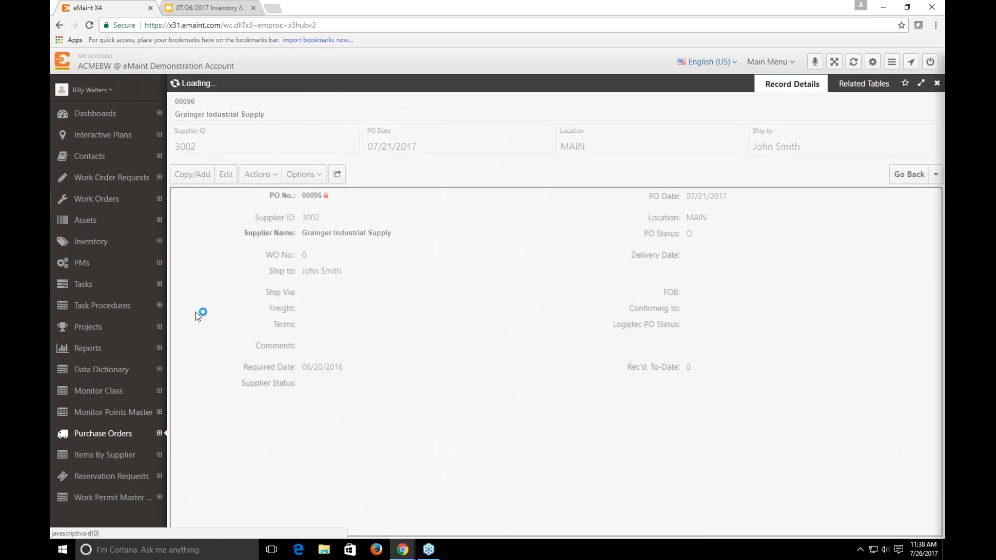
Show the list of all purchase orders and start a new purchase order record
{"action": "left_click", "coordinate": [110, 436]}
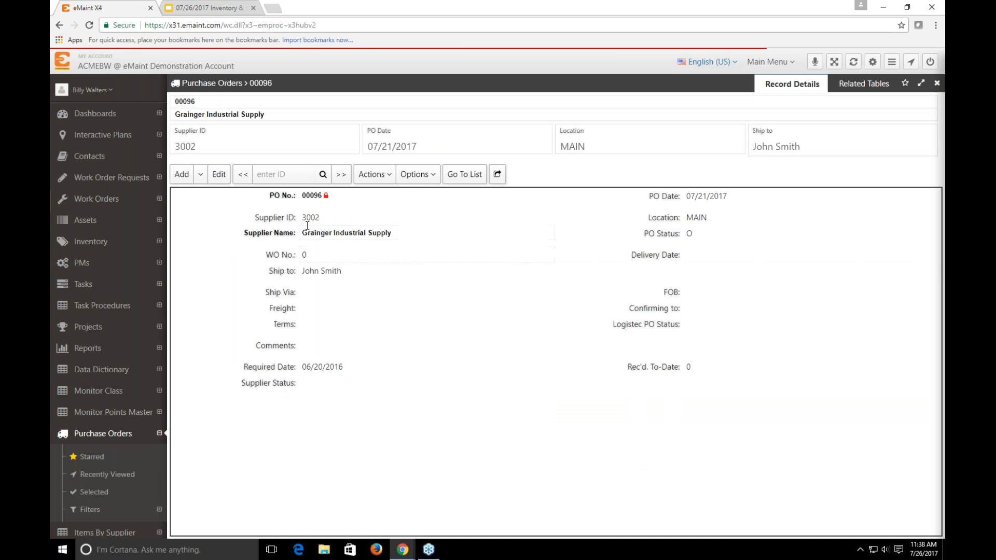
{"action": "left_click", "coordinate": [464, 176]}
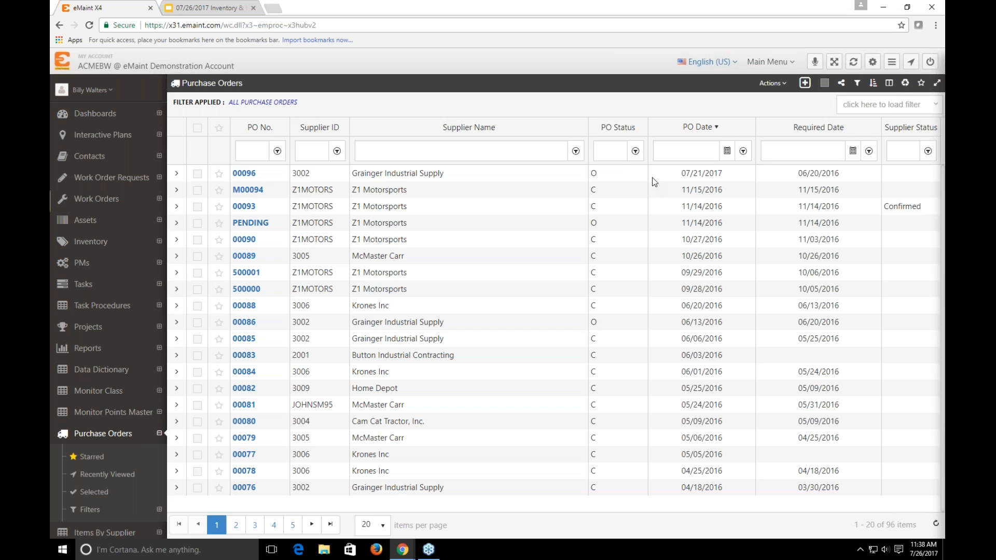
{"action": "left_click", "coordinate": [805, 83]}
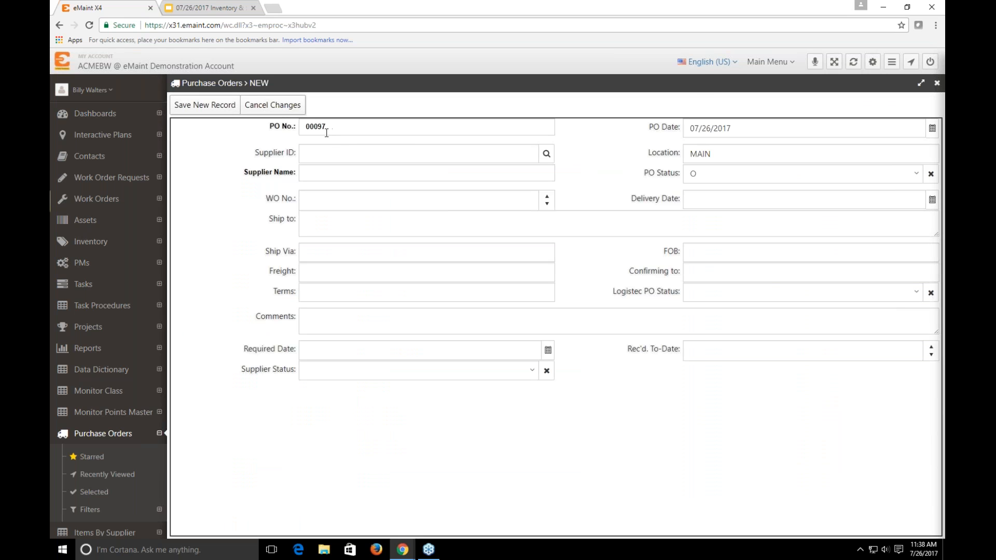
Look up the supplier contacts and set Grainger Industrial Supply (3002) as the new purchase order's supplier
{"action": "left_click", "coordinate": [545, 154]}
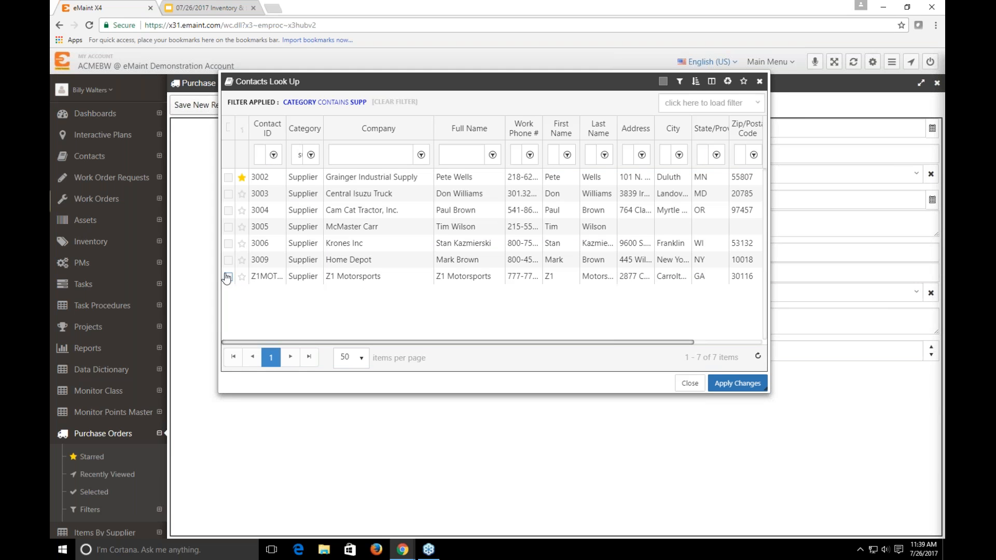
{"action": "left_click", "coordinate": [229, 177]}
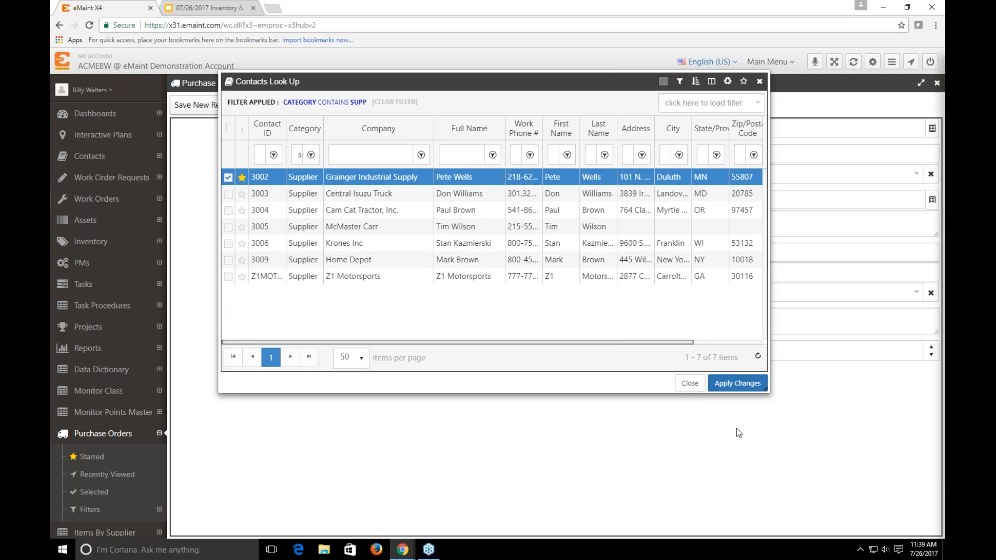
{"action": "left_click", "coordinate": [727, 387]}
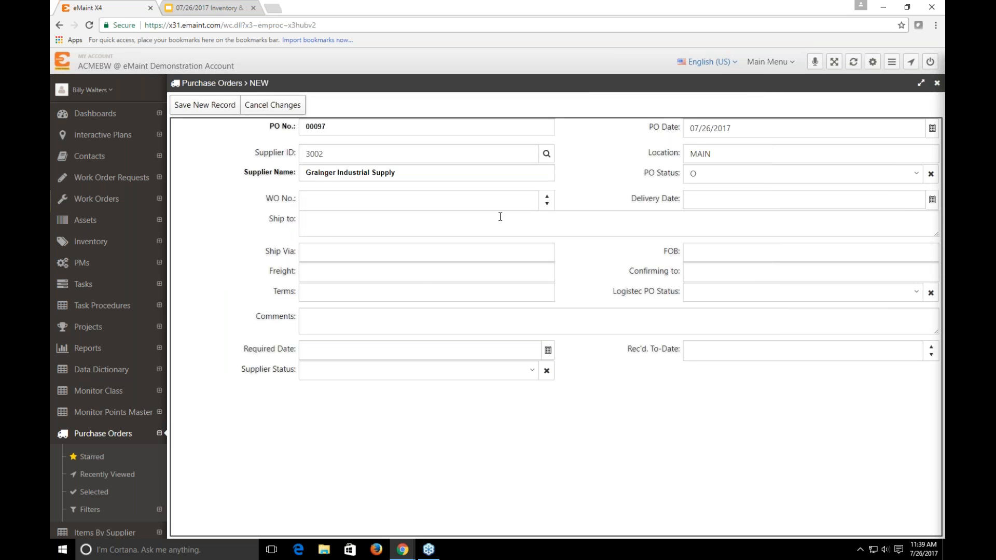
Fill in the ship-to address and save the new purchase order
{"action": "left_click", "coordinate": [305, 219]}
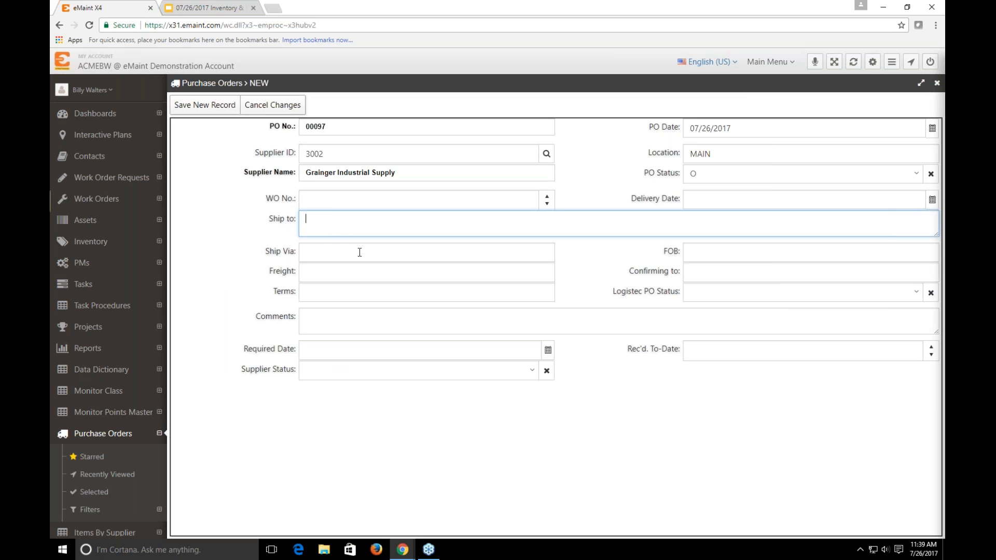
{"action": "type", "text": "12345 EMaint street"}
{"action": "left_click", "coordinate": [210, 107]}
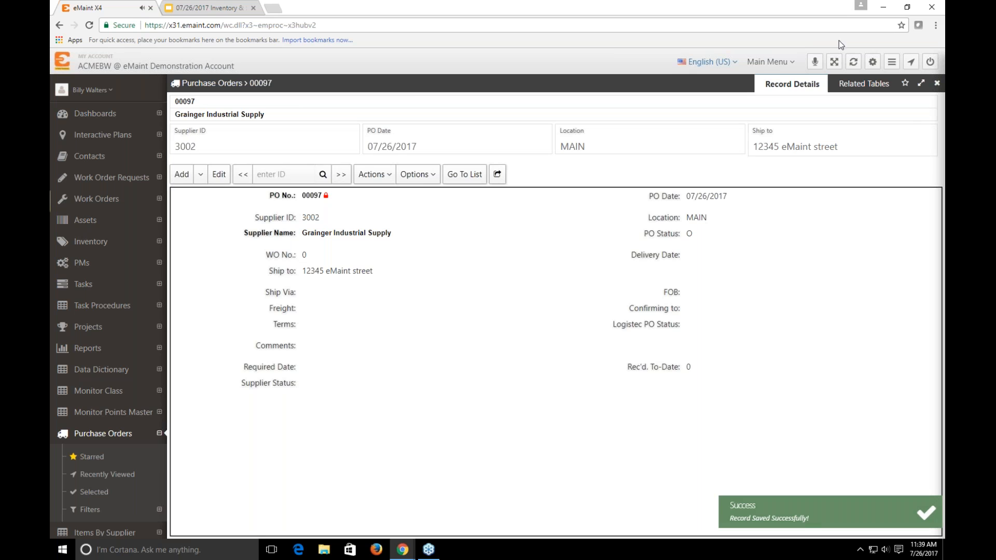
Add a new detail line to purchase order 00097 and select inventory item 5010 (Screw 3/10) for it
{"action": "left_click", "coordinate": [851, 86]}
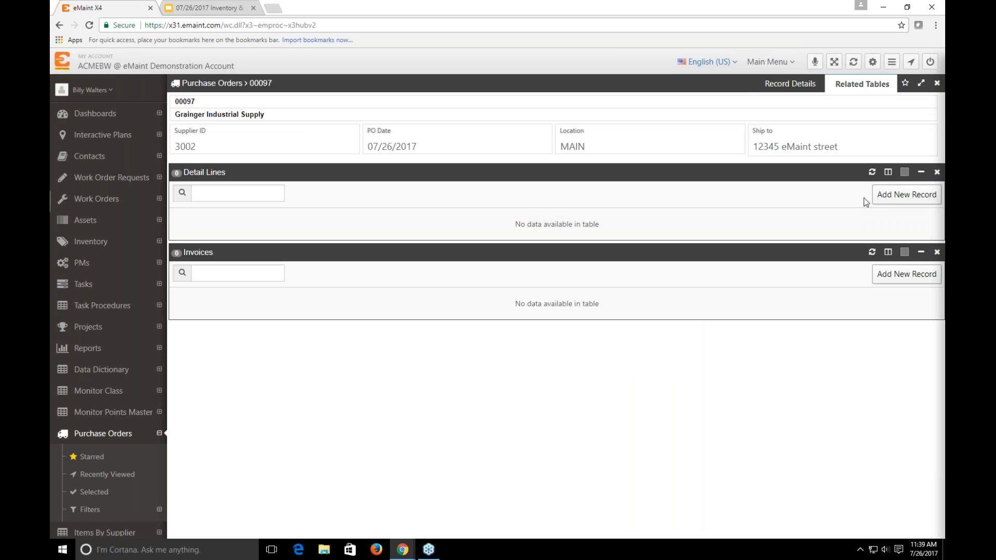
{"action": "left_click", "coordinate": [882, 202]}
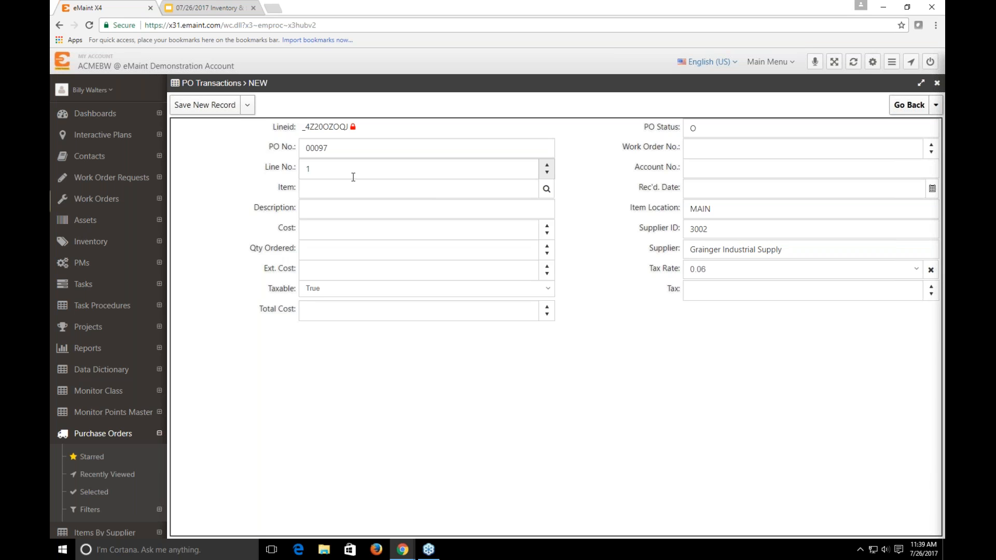
{"action": "left_click", "coordinate": [546, 190]}
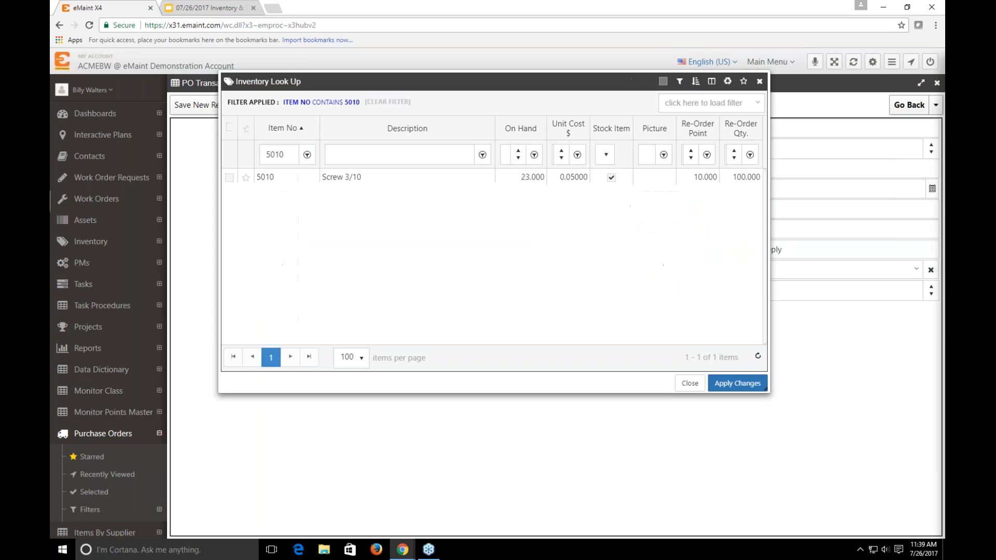
{"action": "left_click", "coordinate": [230, 179]}
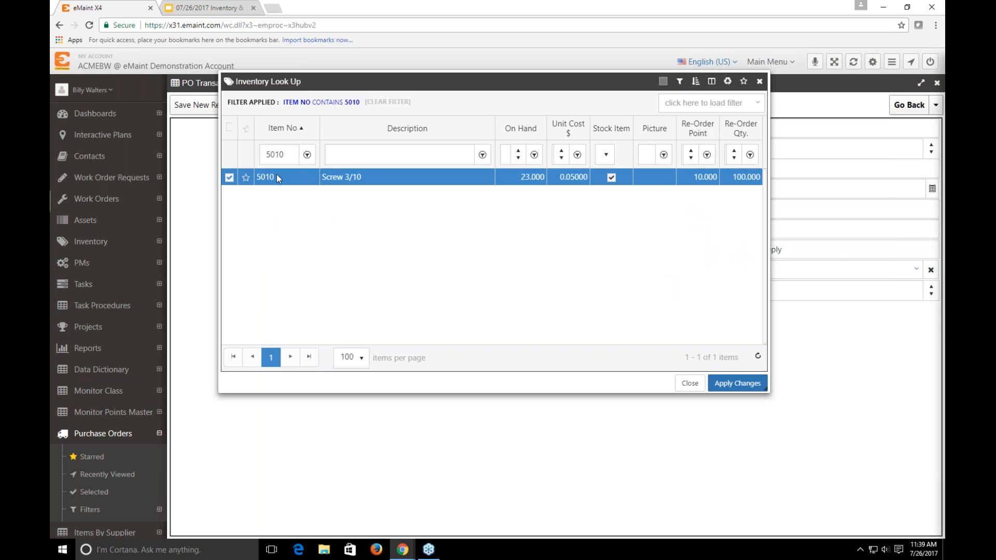
{"action": "left_click", "coordinate": [738, 388]}
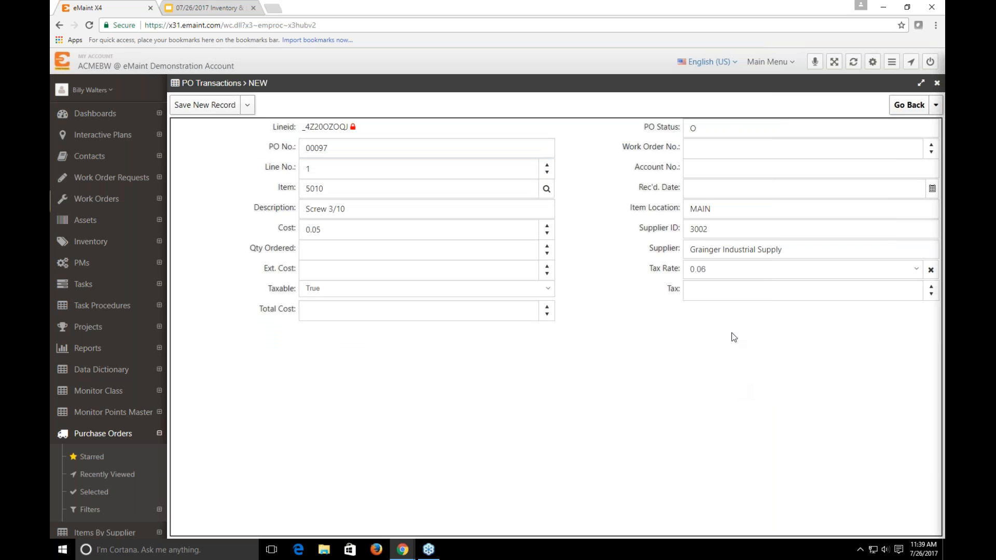
Set the line's item location to A10 and its ordered quantity to 100, save it, and return to the purchase order
{"action": "left_click", "coordinate": [751, 207]}
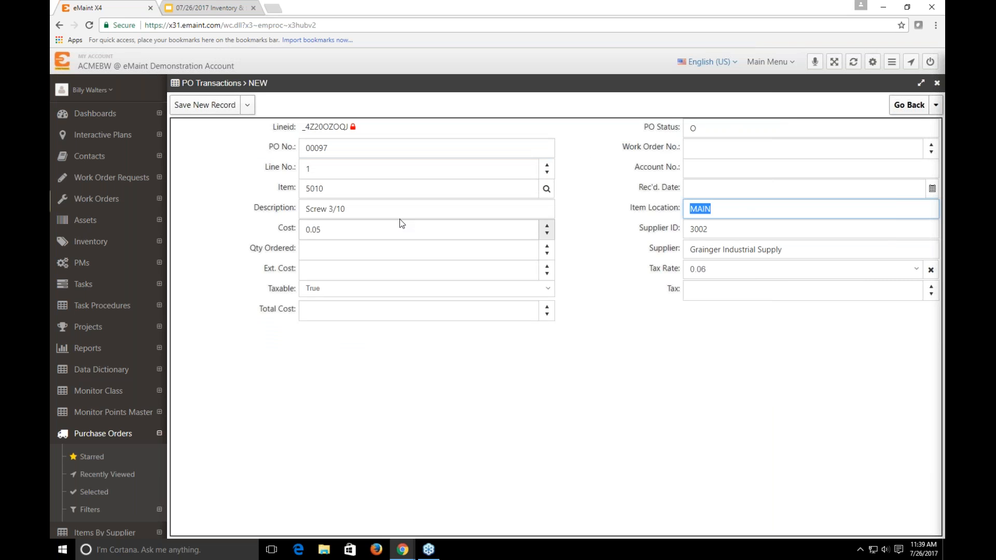
{"action": "type", "text": "A10"}
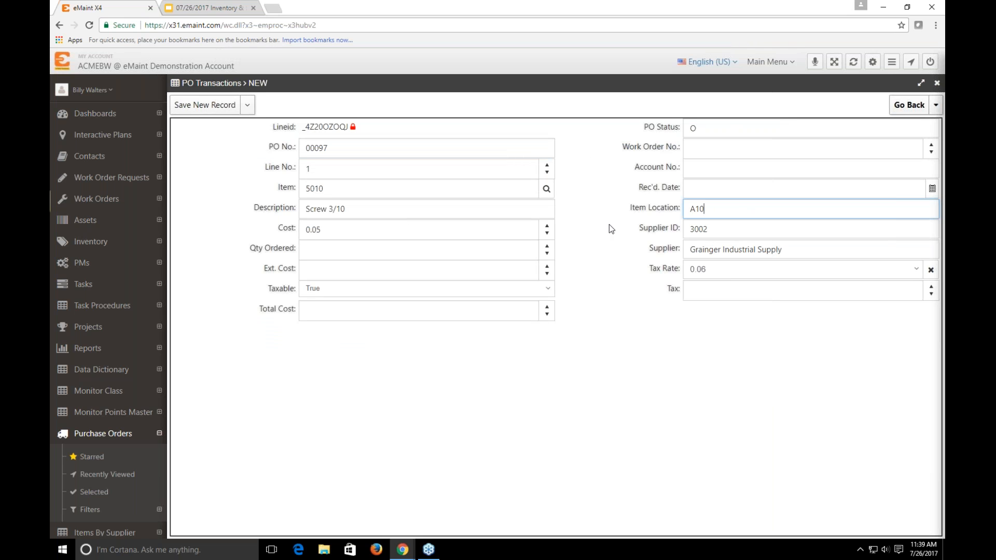
{"action": "left_click", "coordinate": [595, 207]}
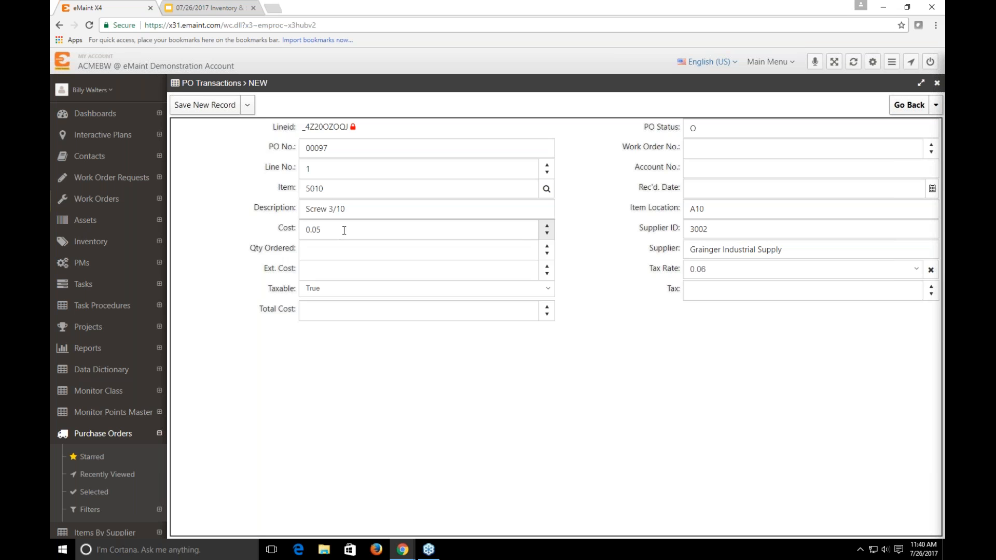
{"action": "left_click", "coordinate": [506, 252]}
{"action": "type", "text": "100"}
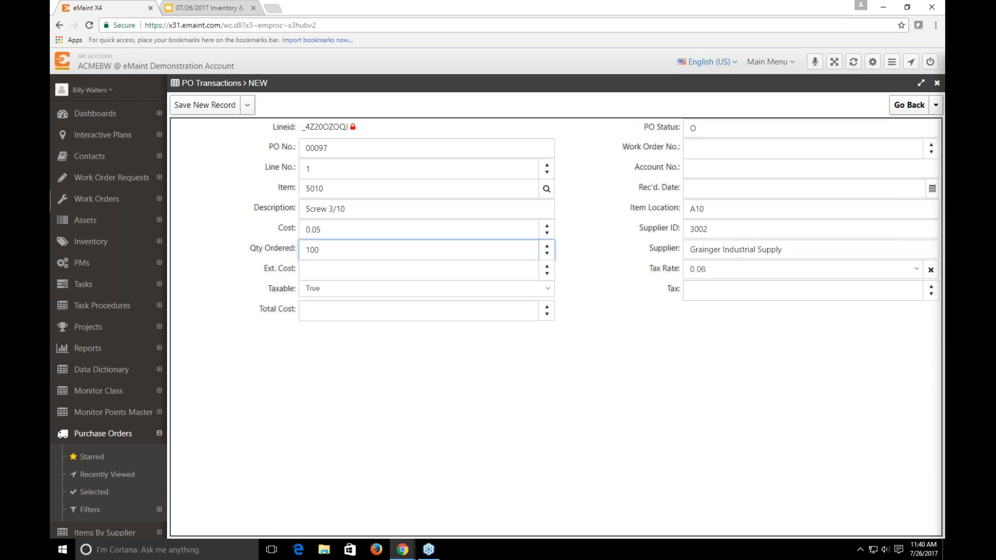
{"action": "left_click", "coordinate": [210, 106]}
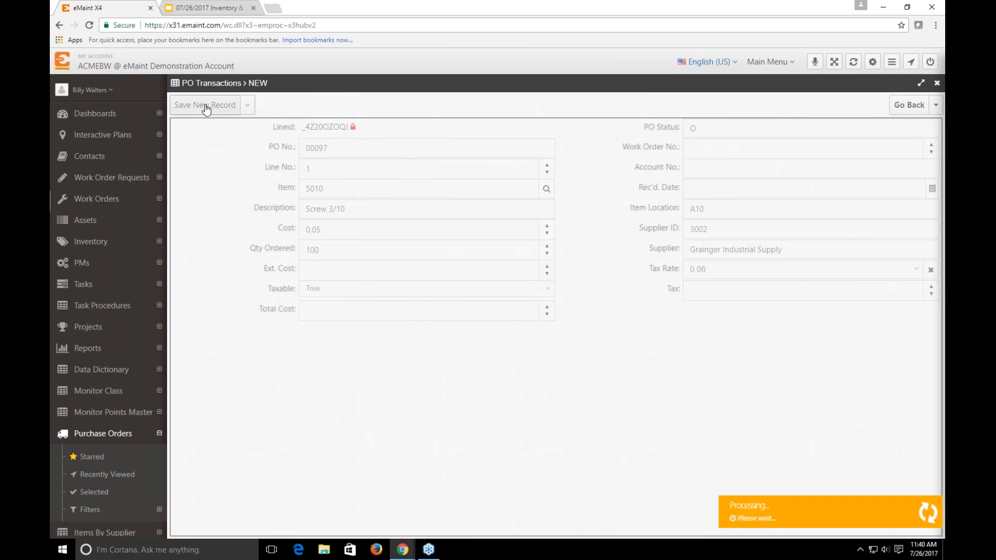
{"action": "left_click", "coordinate": [905, 106]}
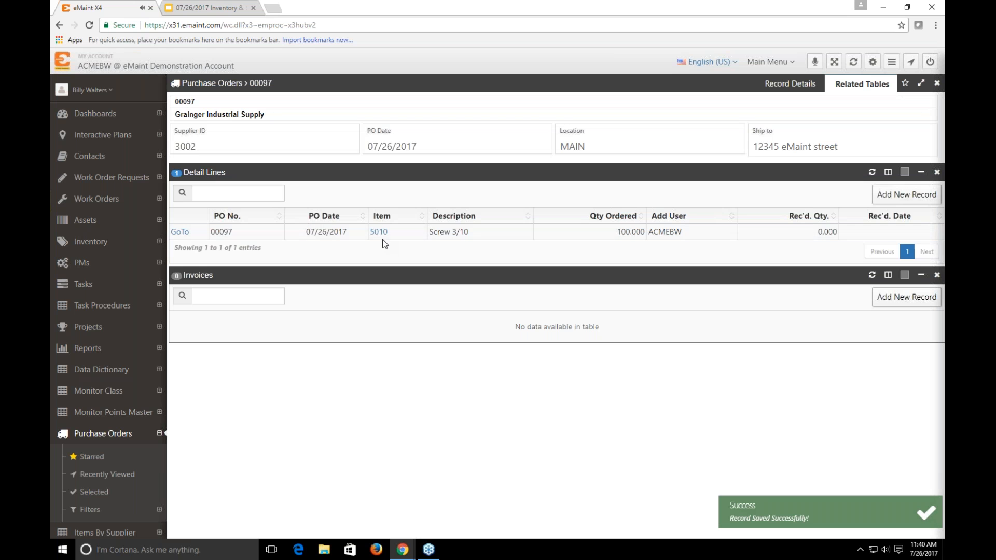
Open item 5010 from the detail line and examine its on-order quantity by location and its 12 month part history
{"action": "left_click", "coordinate": [379, 233]}
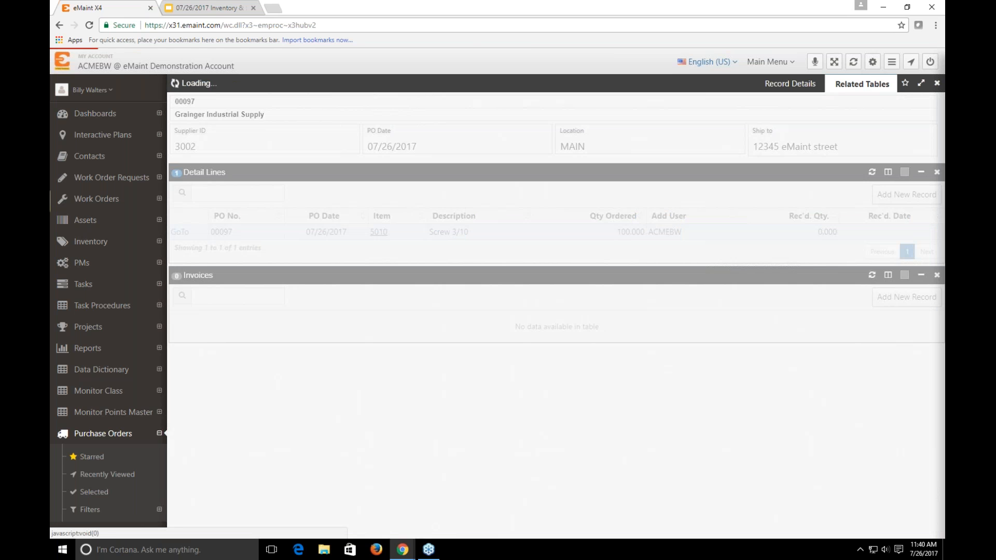
{"action": "left_click", "coordinate": [786, 90]}
{"action": "left_click", "coordinate": [851, 84]}
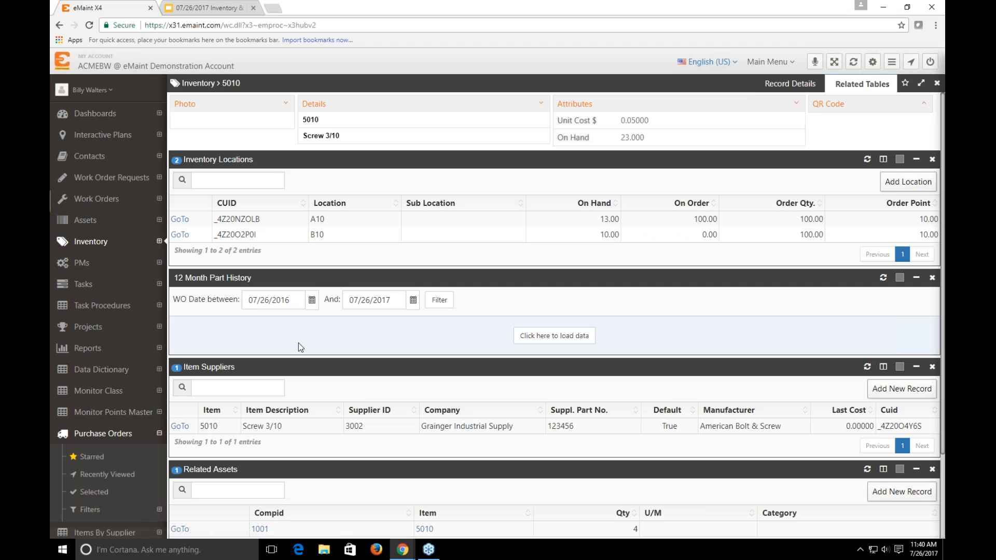
{"action": "left_click", "coordinate": [588, 332]}
{"action": "scroll", "coordinate": [462, 362], "scroll_direction": "down", "scroll_amount": 1}
{"action": "scroll", "coordinate": [461, 362], "scroll_direction": "down", "scroll_amount": 1}
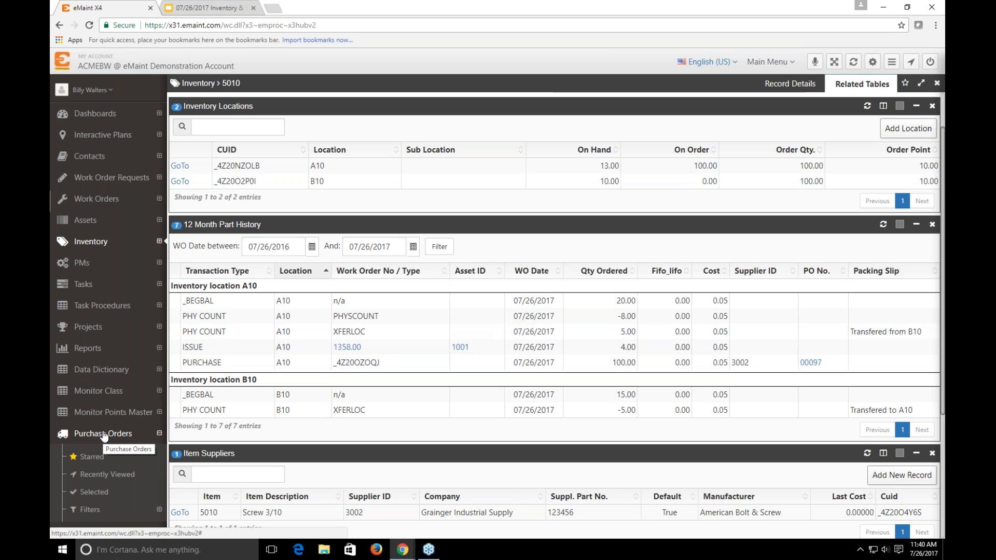
Open purchase order 00097 from the part history and bring up its receiving form
{"action": "left_click", "coordinate": [811, 363]}
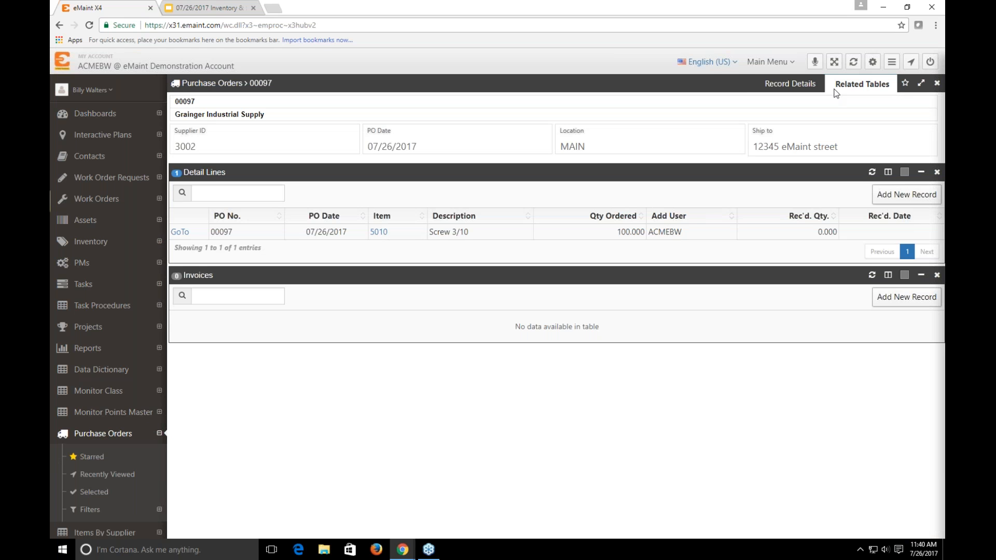
{"action": "left_click", "coordinate": [819, 86]}
{"action": "left_click", "coordinate": [260, 174]}
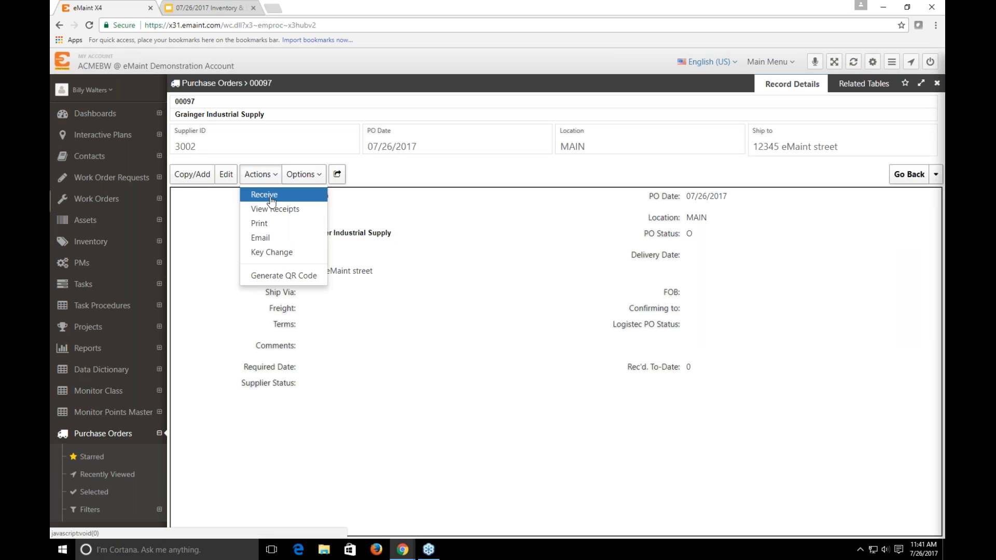
{"action": "left_click", "coordinate": [262, 201]}
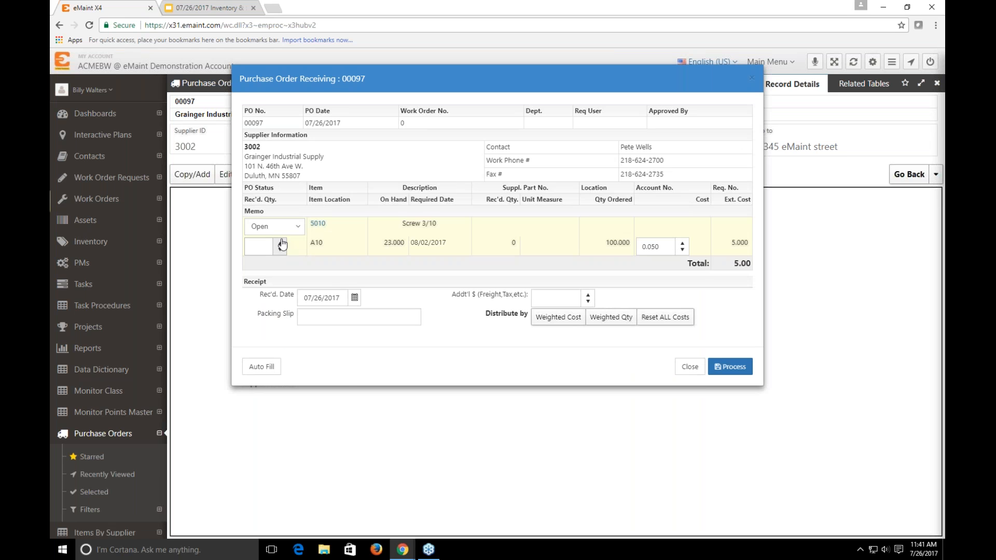
Process a partial receipt of 20 units of item 5010 and refresh the purchase order's detail lines
{"action": "left_click", "coordinate": [271, 249]}
{"action": "type", "text": "0"}
{"action": "left_click_drag", "start_coordinate": [272, 249], "coordinate": [223, 253]}
{"action": "type", "text": "20"}
{"action": "left_click", "coordinate": [730, 368]}
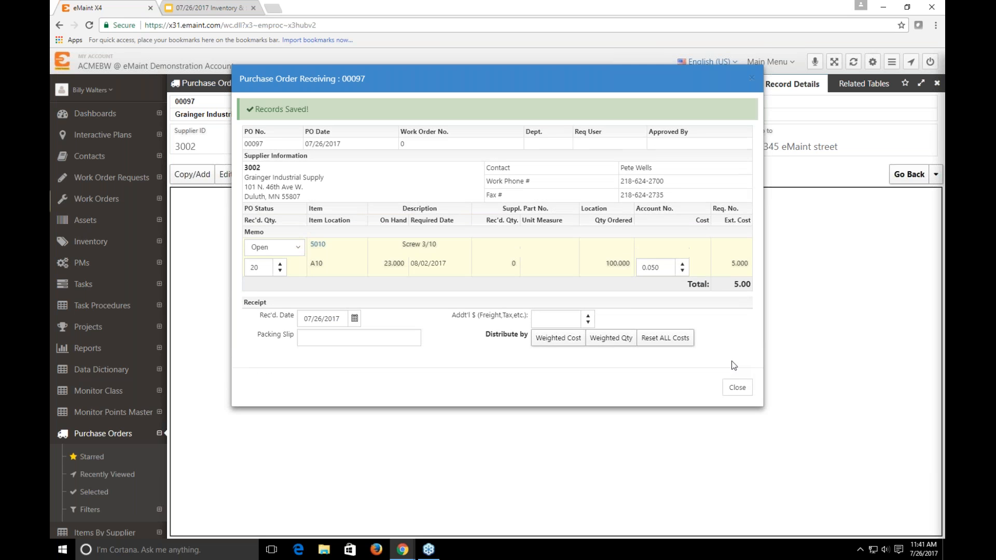
{"action": "left_click", "coordinate": [737, 388]}
{"action": "left_click", "coordinate": [843, 87]}
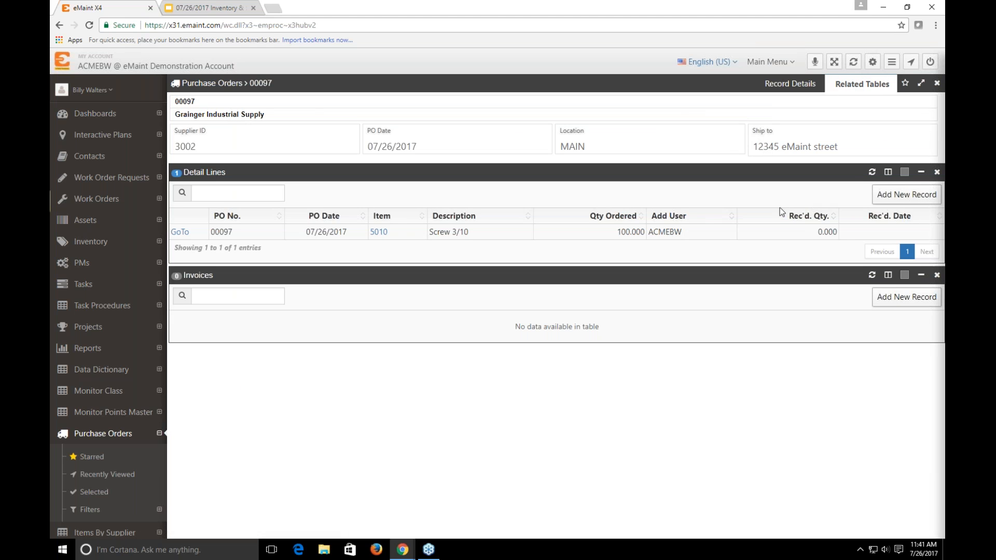
{"action": "left_click", "coordinate": [872, 172]}
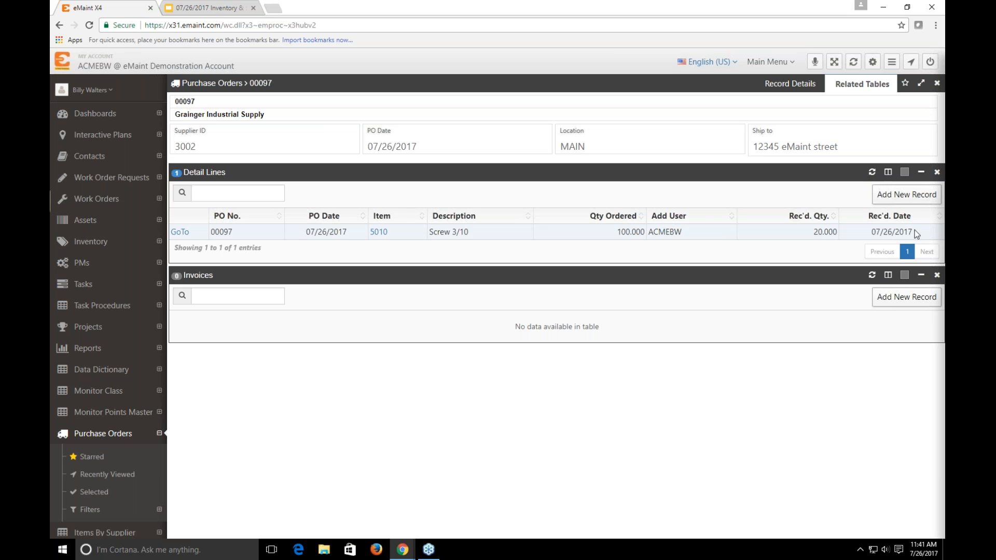
Receive the auto-filled remaining quantity of 80 with the line's PO status set to Close, process it, and refresh the detail lines
{"action": "left_click", "coordinate": [790, 83]}
{"action": "left_click", "coordinate": [259, 174]}
{"action": "left_click", "coordinate": [275, 194]}
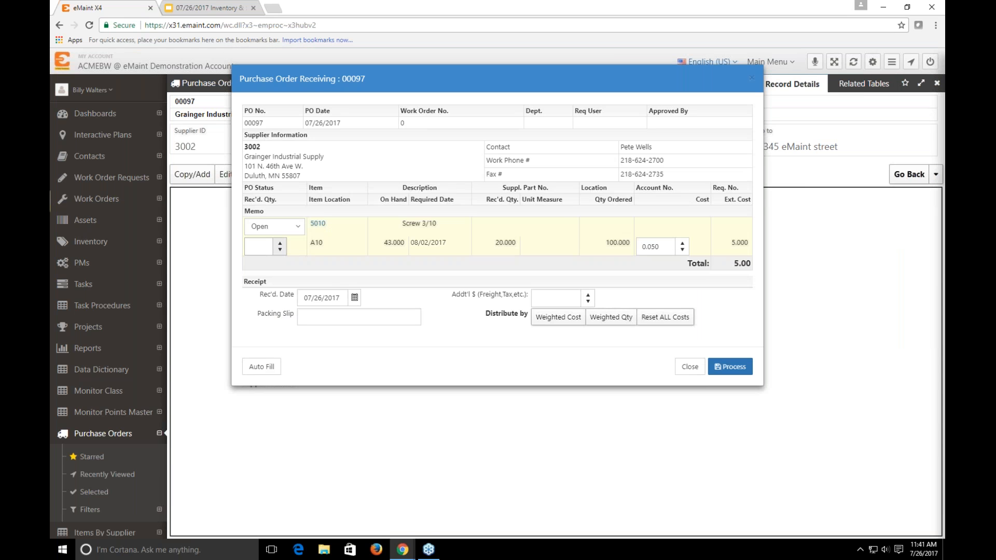
{"action": "left_click", "coordinate": [268, 371]}
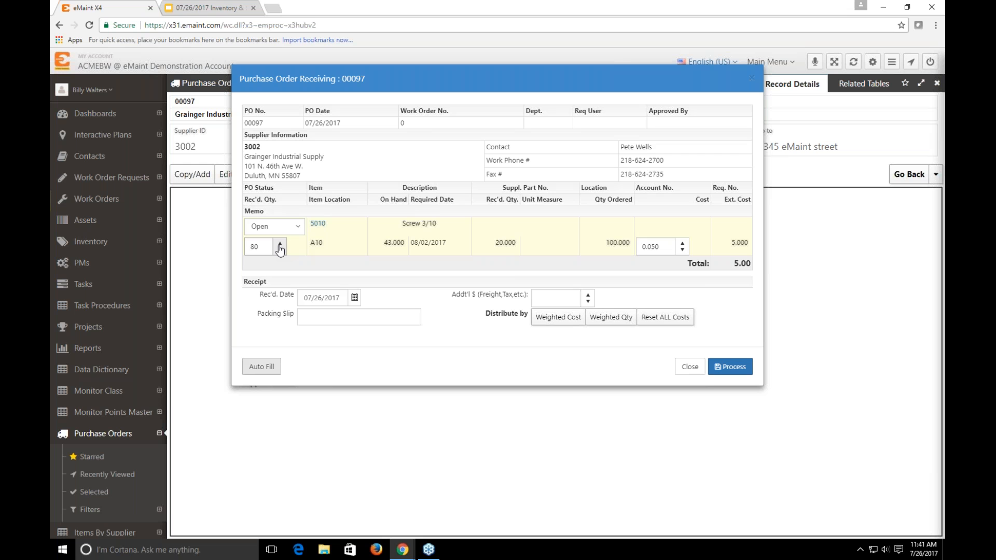
{"action": "left_click", "coordinate": [274, 227]}
{"action": "left_click", "coordinate": [267, 276]}
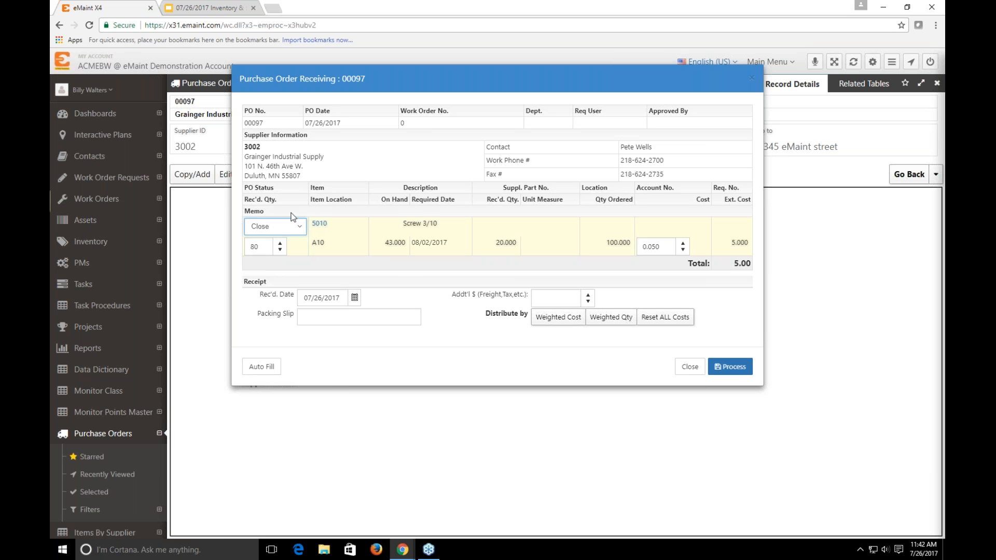
{"action": "left_click", "coordinate": [736, 368]}
{"action": "left_click", "coordinate": [729, 395]}
{"action": "left_click", "coordinate": [862, 83]}
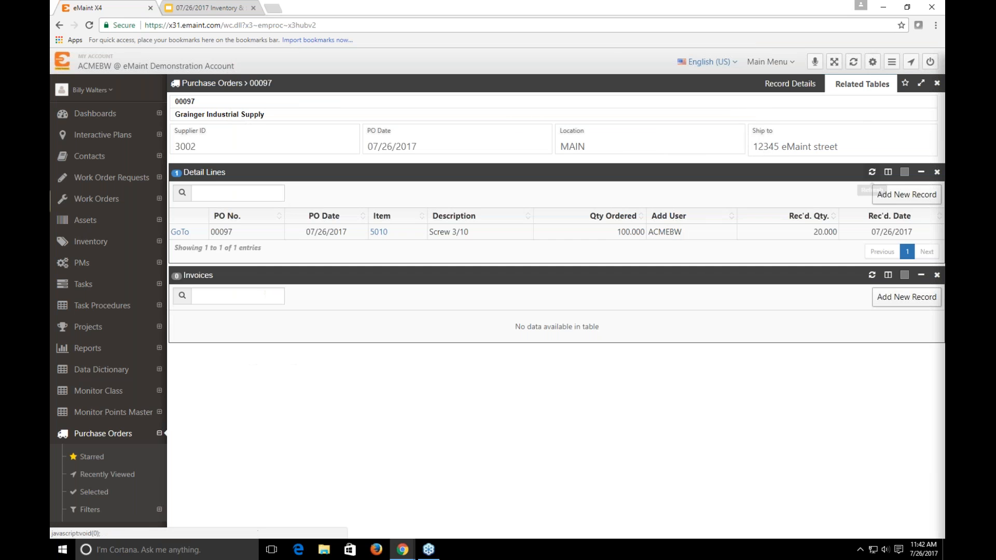
{"action": "left_click", "coordinate": [874, 174]}
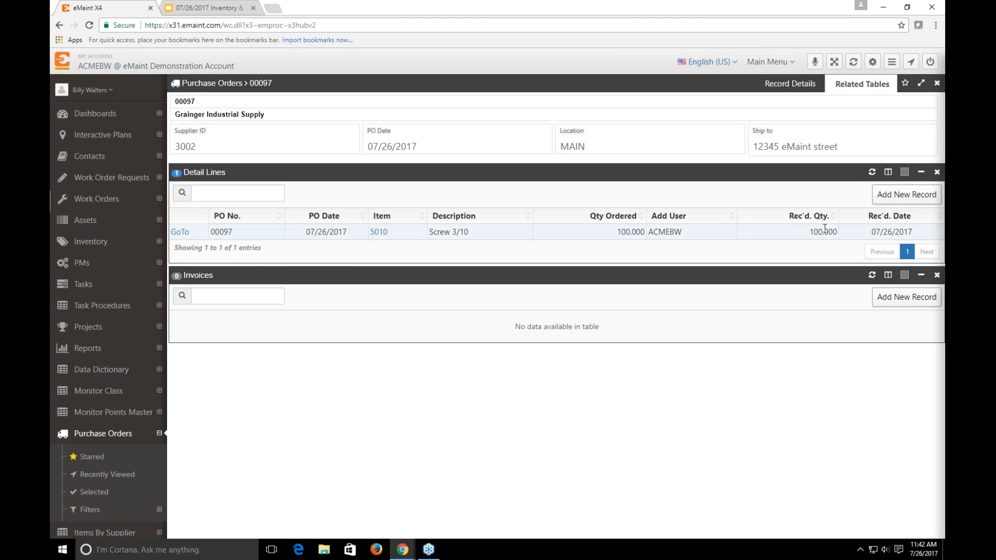
View the receipts of purchase order 00097, check the received quantities, and return to its detail lines
{"action": "left_click", "coordinate": [790, 84]}
{"action": "left_click", "coordinate": [260, 175]}
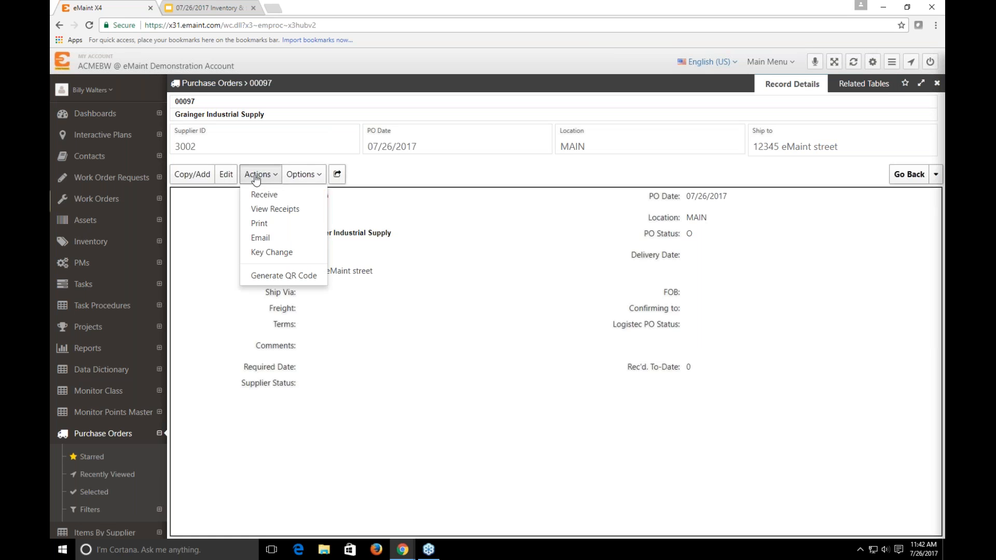
{"action": "left_click", "coordinate": [262, 210]}
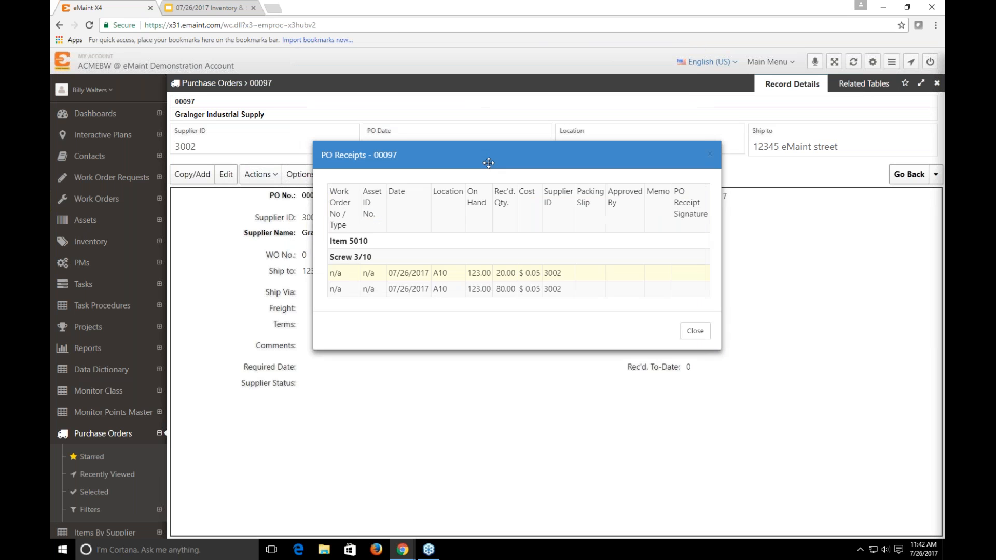
{"action": "left_click_drag", "start_coordinate": [500, 283], "coordinate": [517, 302]}
{"action": "left_click", "coordinate": [525, 284]}
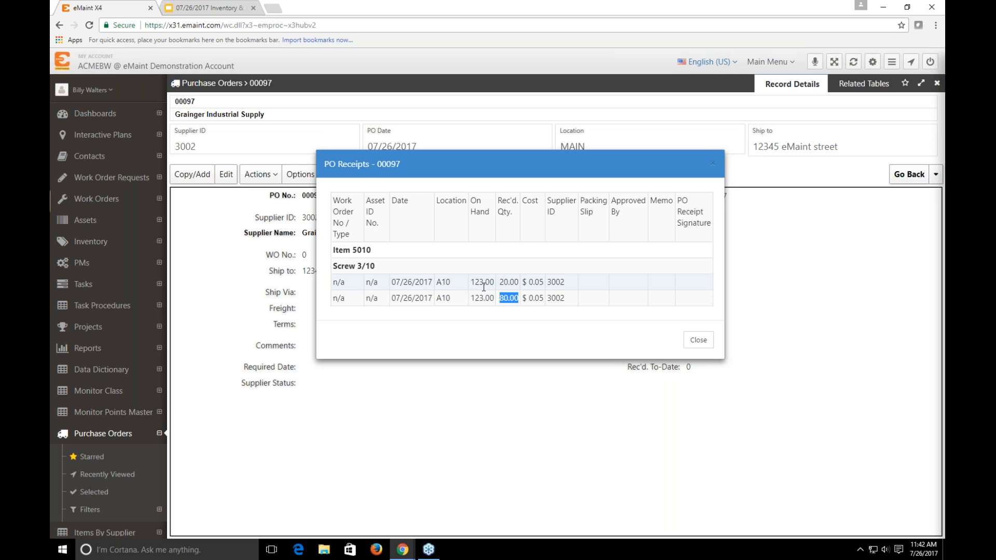
{"action": "left_click", "coordinate": [695, 340]}
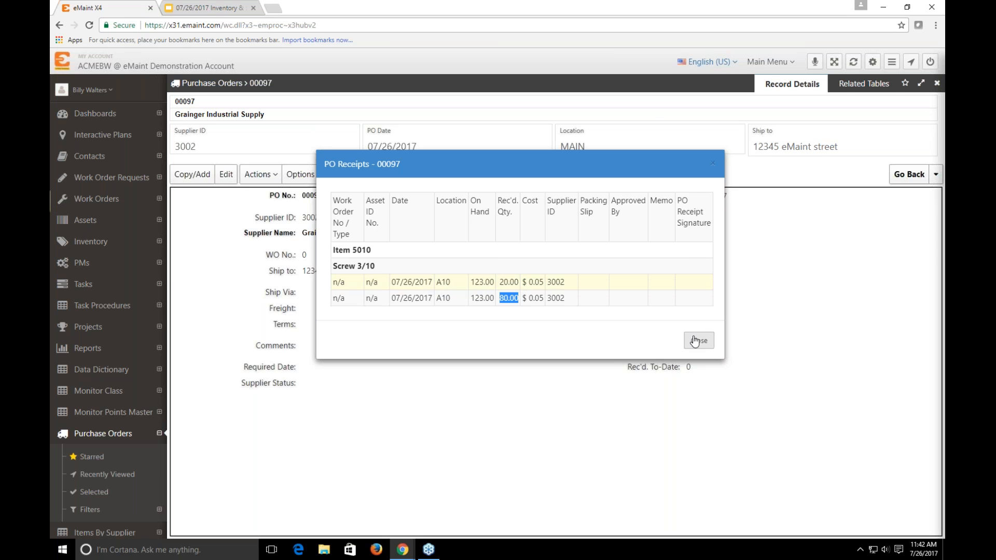
{"action": "left_click", "coordinate": [864, 84]}
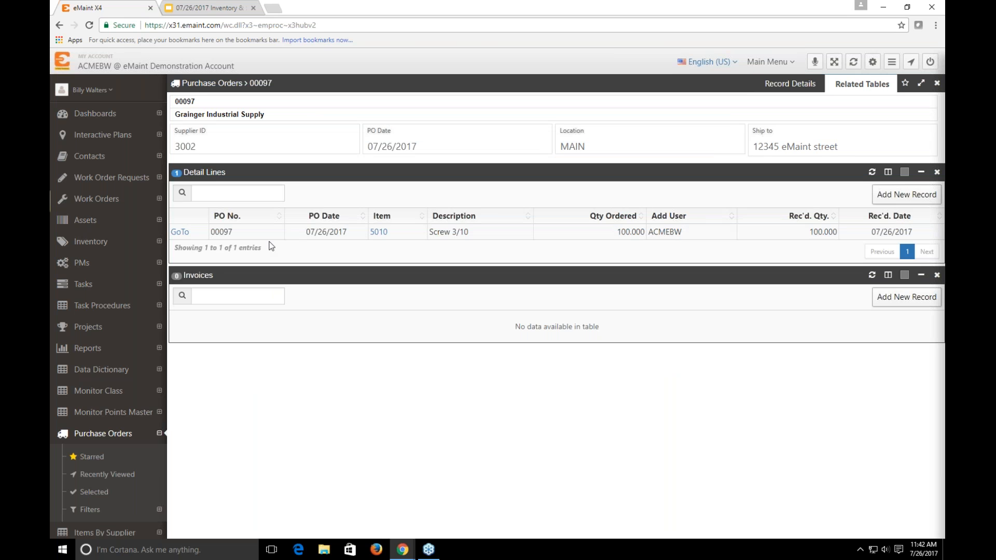
Open item 5010 from the inventory, load its 12 month part history, and check the receipt quantities for purchase order 00097
{"action": "left_click", "coordinate": [379, 232]}
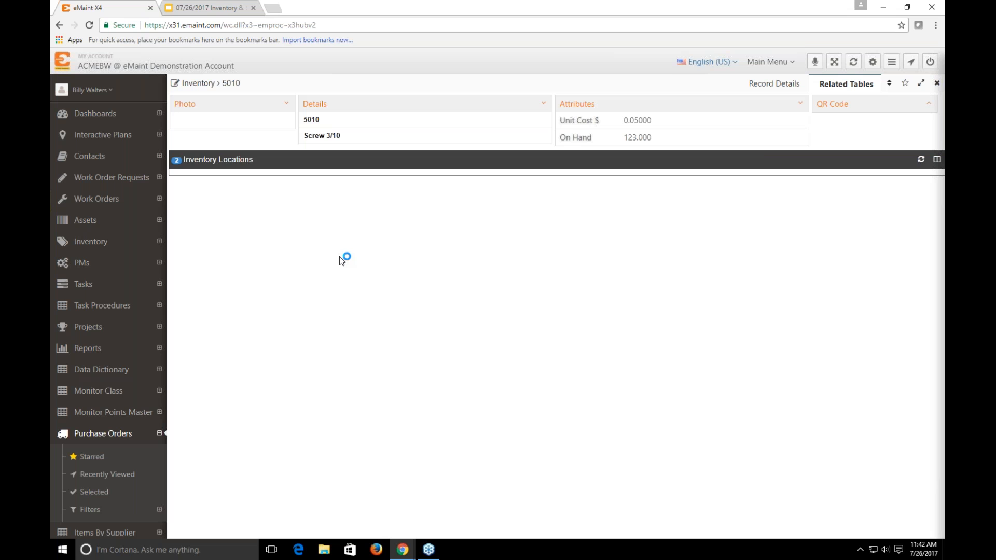
{"action": "left_click", "coordinate": [937, 83]}
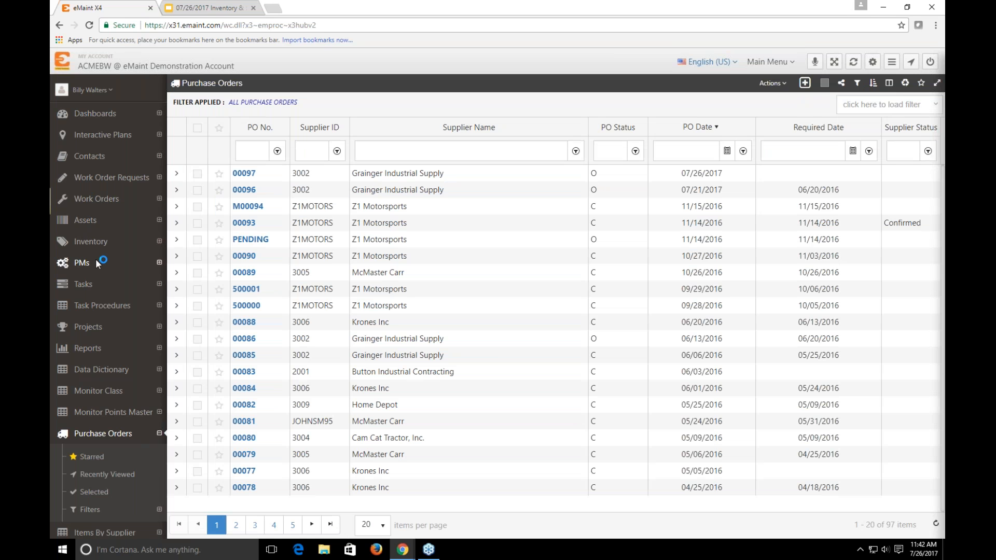
{"action": "left_click", "coordinate": [92, 242]}
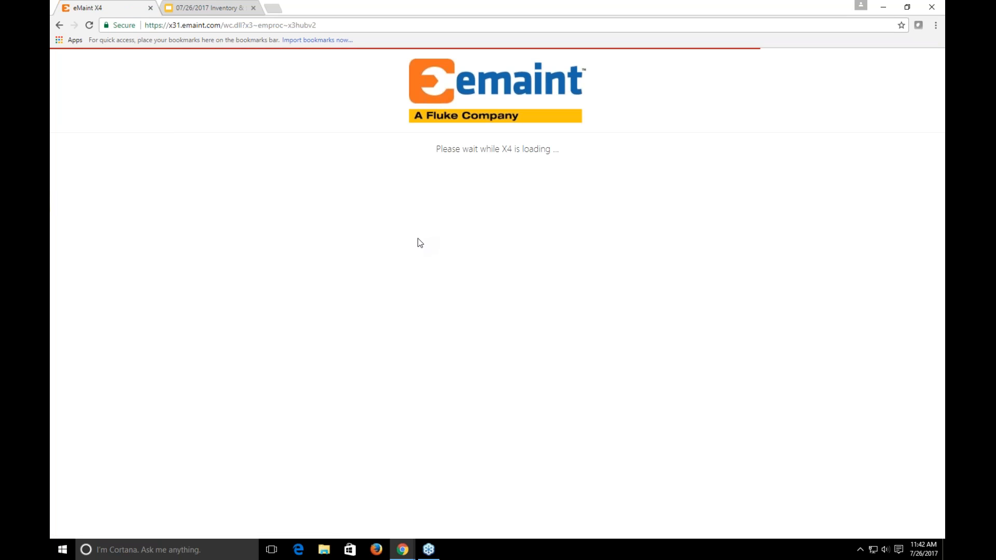
{"action": "left_click", "coordinate": [864, 84]}
{"action": "left_click", "coordinate": [529, 337]}
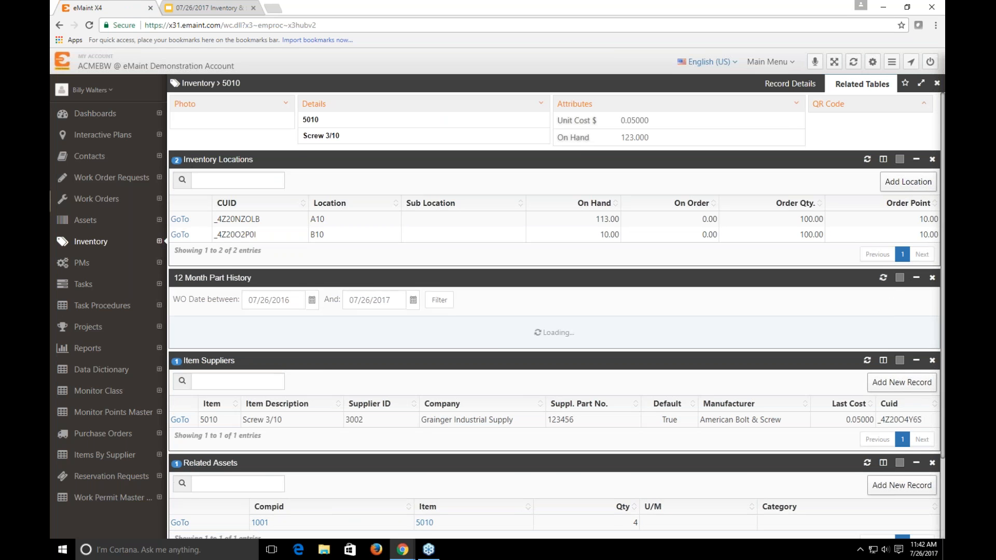
{"action": "scroll", "coordinate": [375, 406], "scroll_direction": "down", "scroll_amount": 1}
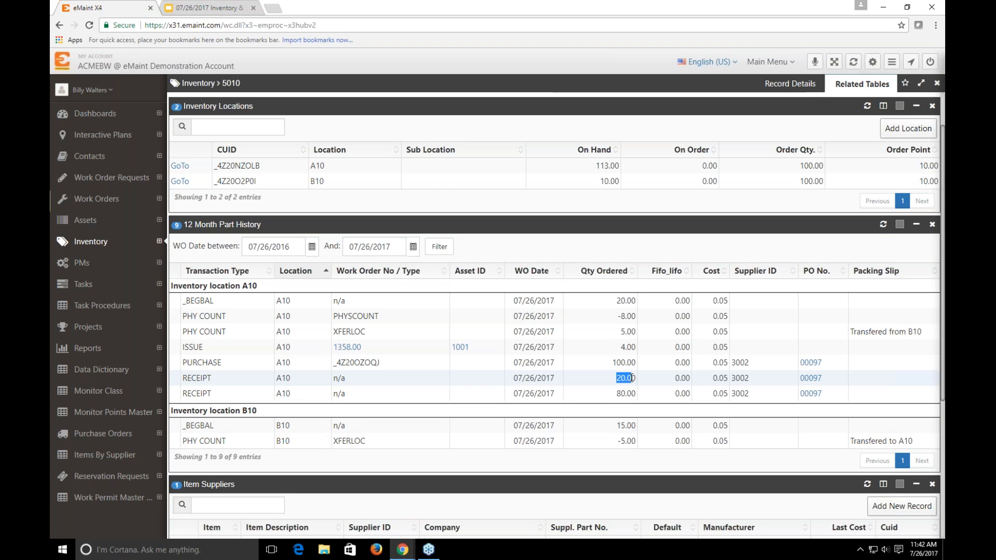
{"action": "left_click_drag", "start_coordinate": [616, 394], "coordinate": [633, 395]}
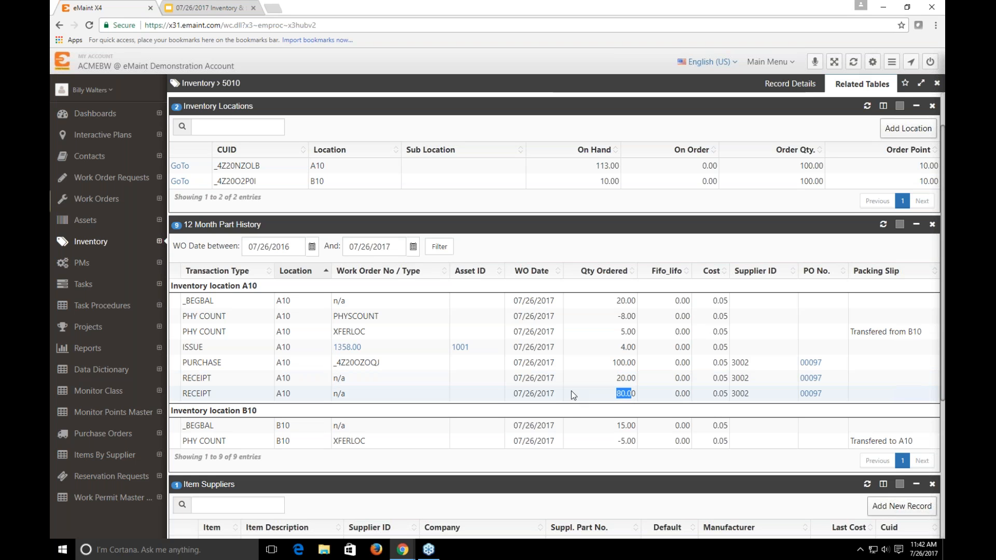
{"action": "left_click", "coordinate": [450, 392]}
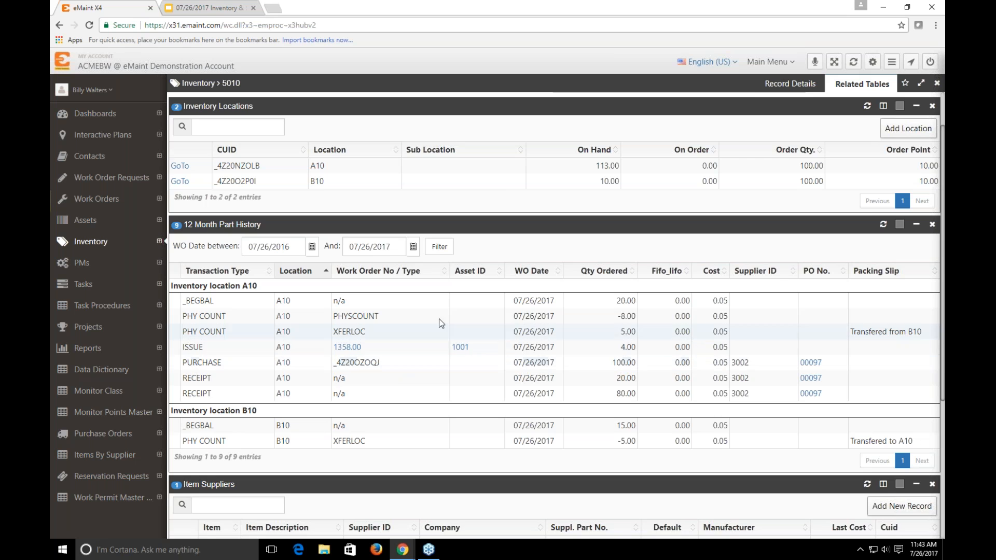
Open the Parts Re-order List and bring up the re-order form for supplier Z1 Motorsports
{"action": "left_click", "coordinate": [791, 85]}
{"action": "left_click", "coordinate": [775, 63]}
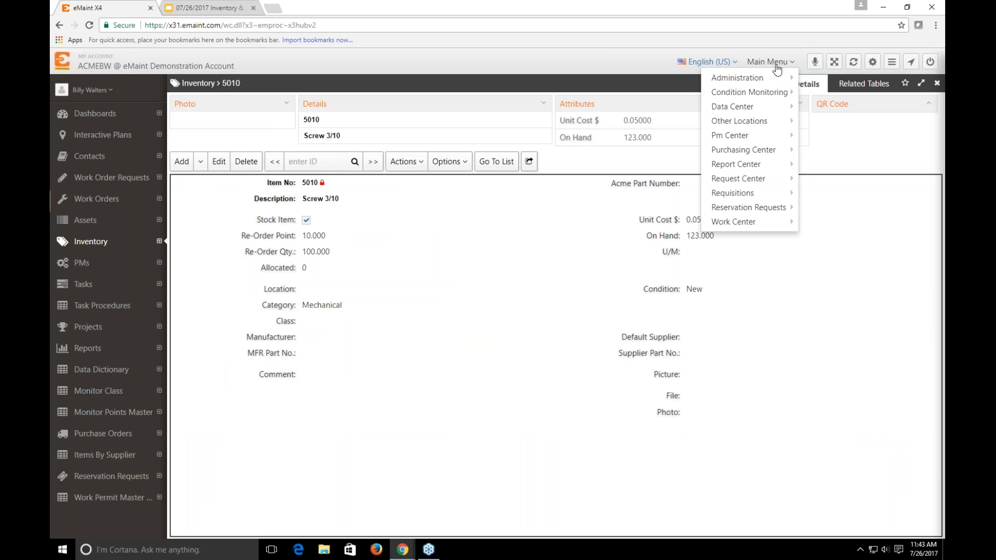
{"action": "mouse_move", "coordinate": [771, 152]}
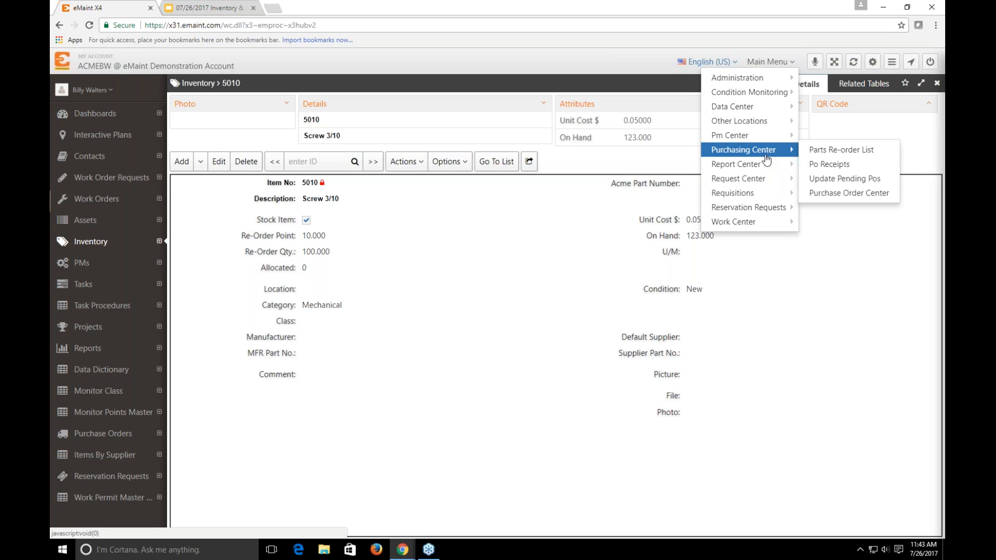
{"action": "left_click", "coordinate": [883, 152]}
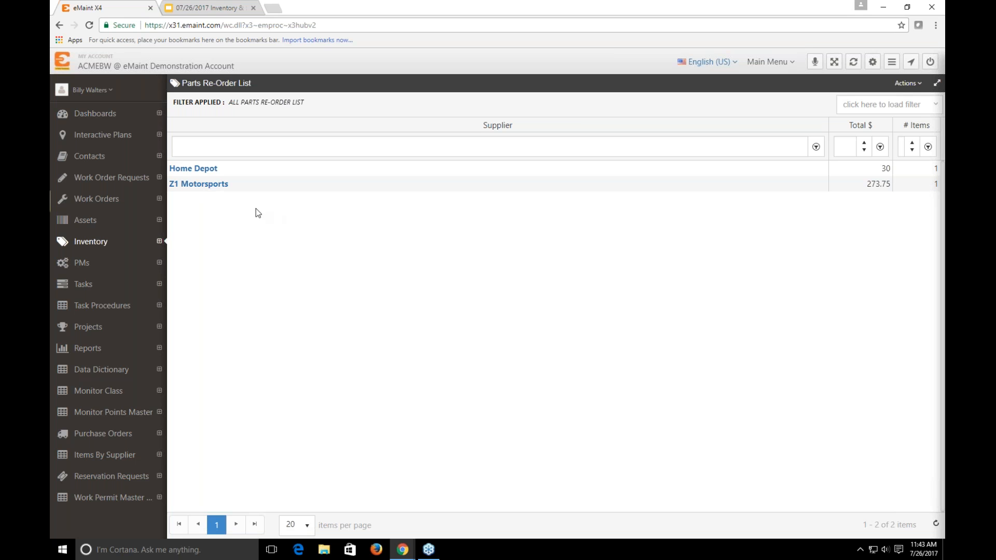
{"action": "left_click", "coordinate": [203, 185]}
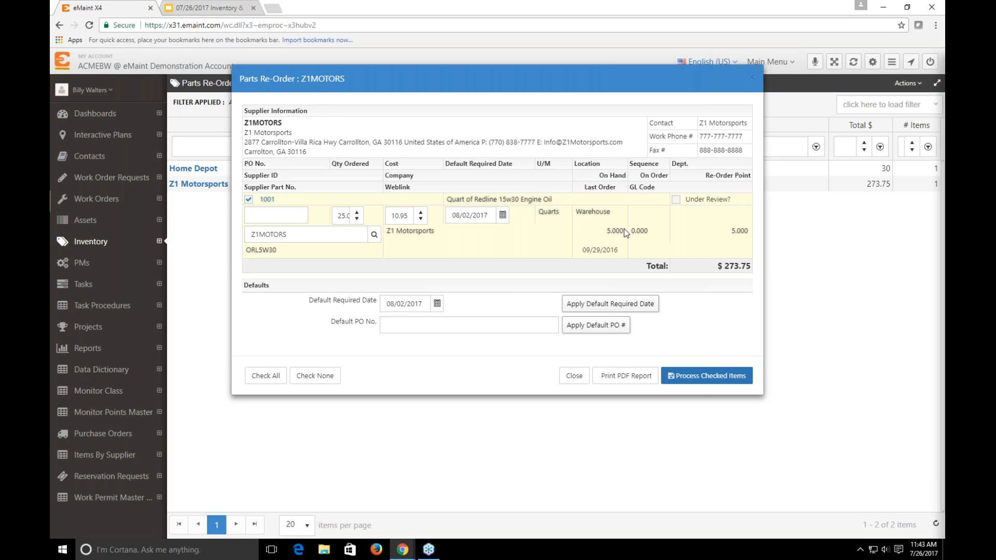
Enter 00097 as the default PO number for Z1 Motorsports and process the checked re-order of 25 units of item 1001
{"action": "left_click", "coordinate": [343, 217]}
{"action": "left_click", "coordinate": [412, 330]}
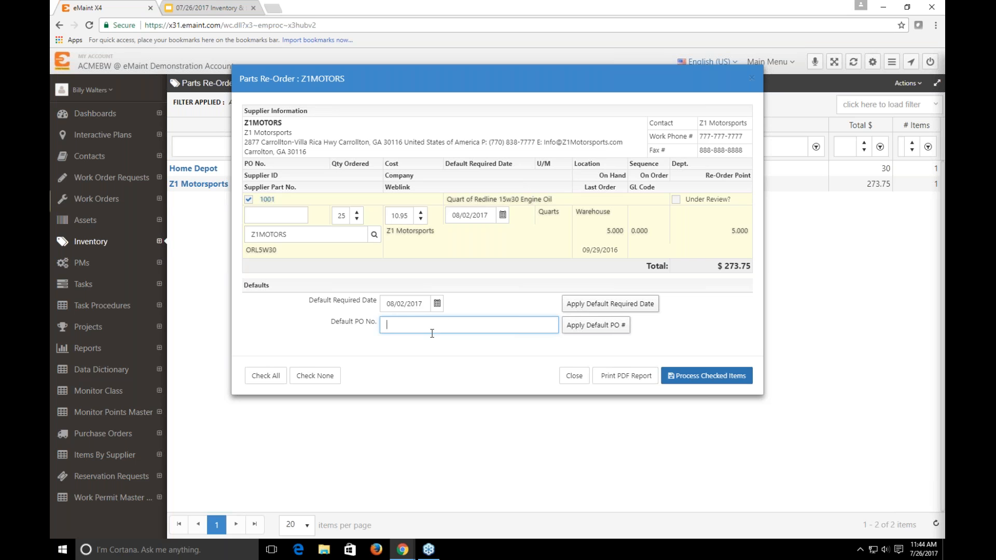
{"action": "type", "text": "00097"}
{"action": "left_click", "coordinate": [698, 375]}
{"action": "left_click", "coordinate": [729, 325]}
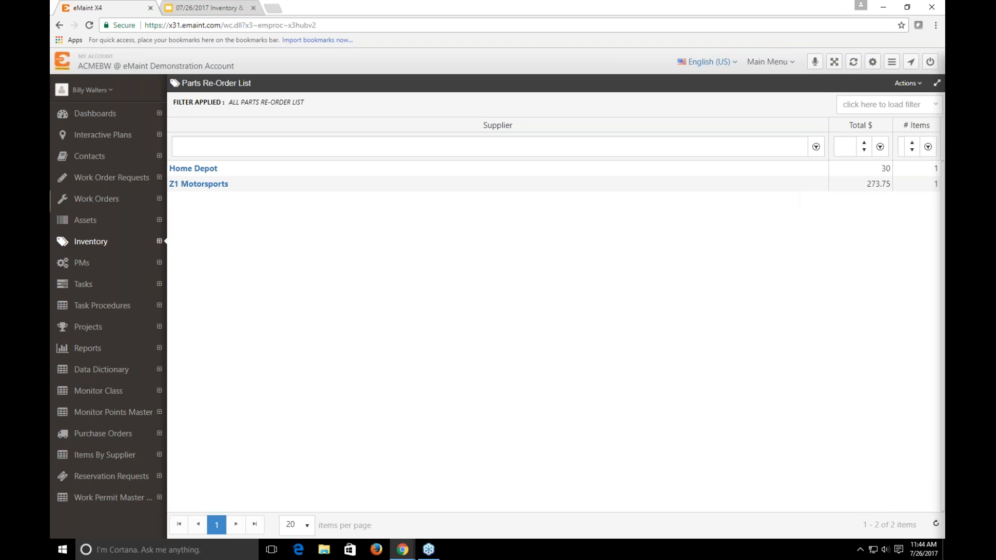
Review the related tables and record details of purchase order 00097, and return to the purchase order list
{"action": "left_click", "coordinate": [121, 435]}
{"action": "left_click", "coordinate": [859, 84]}
{"action": "left_click", "coordinate": [786, 84]}
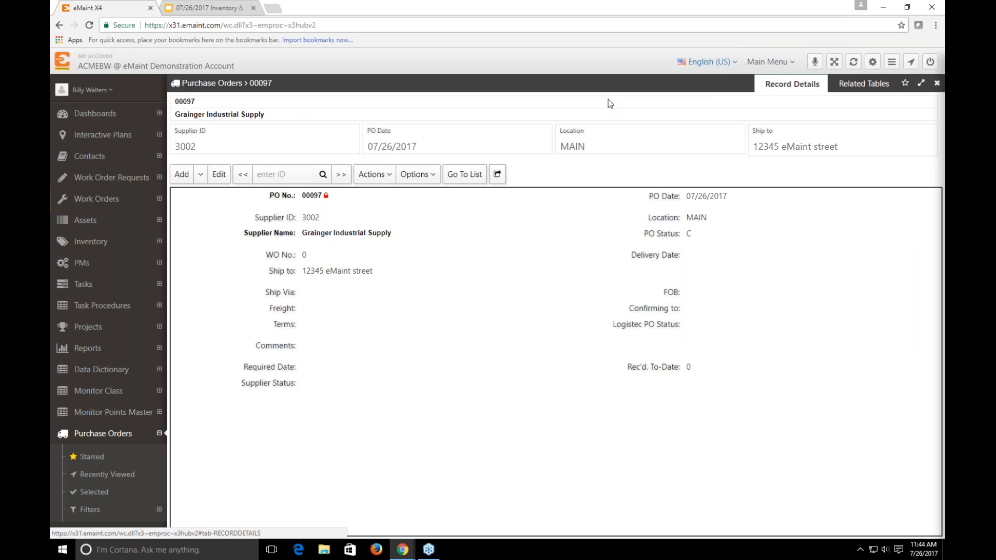
{"action": "left_click", "coordinate": [457, 175]}
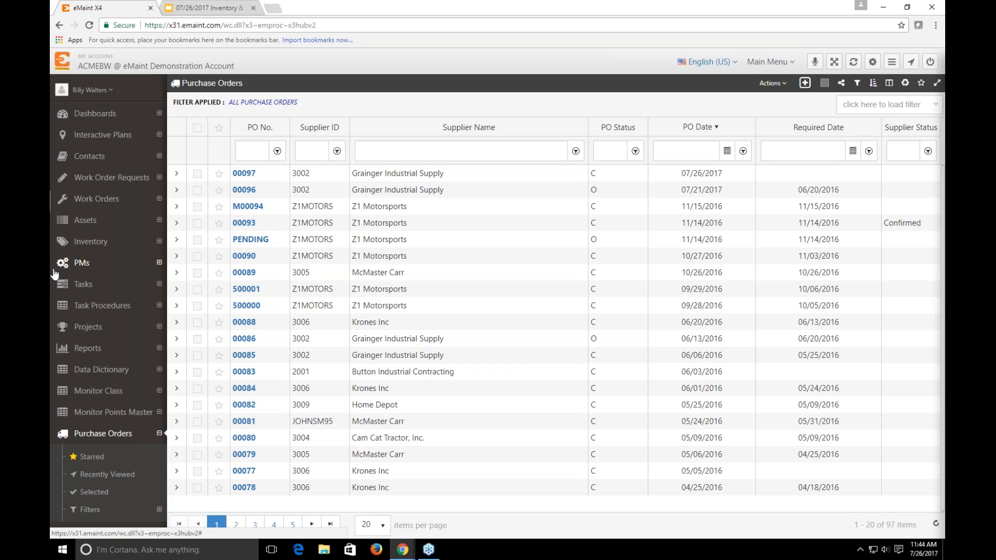
Start a parts checkout with Row A10 as the inventory location
{"action": "left_click", "coordinate": [89, 90]}
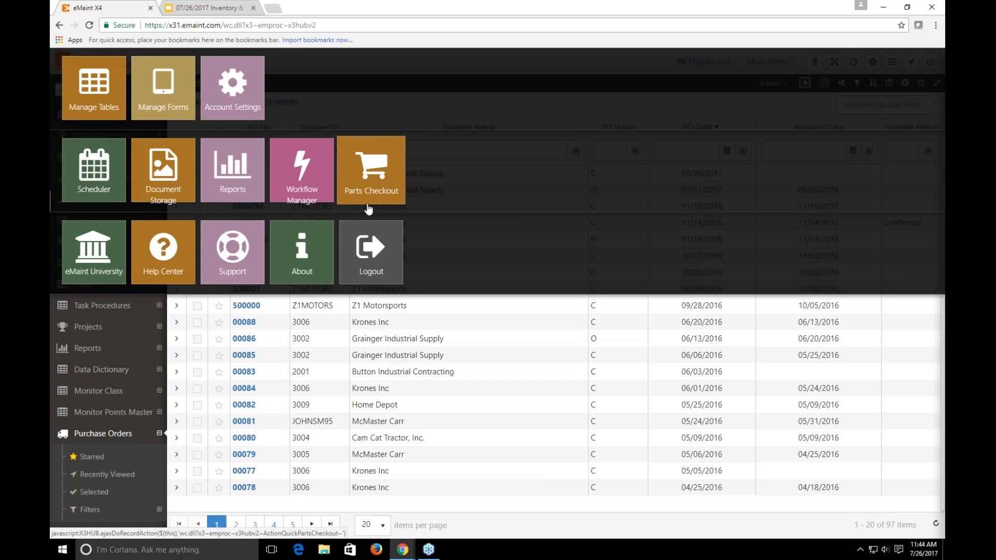
{"action": "left_click", "coordinate": [361, 315]}
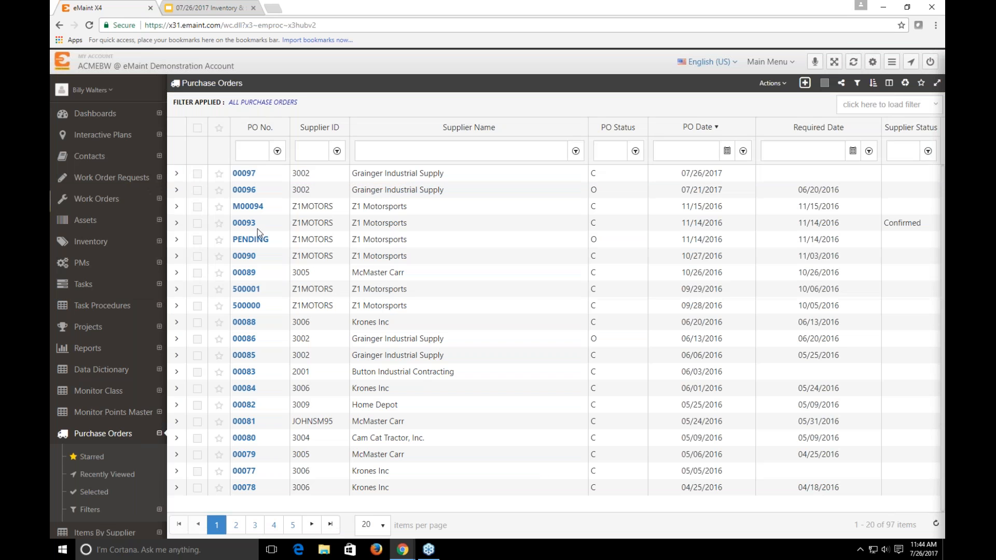
{"action": "left_click", "coordinate": [91, 89]}
{"action": "left_click", "coordinate": [356, 168]}
{"action": "left_click", "coordinate": [355, 130]}
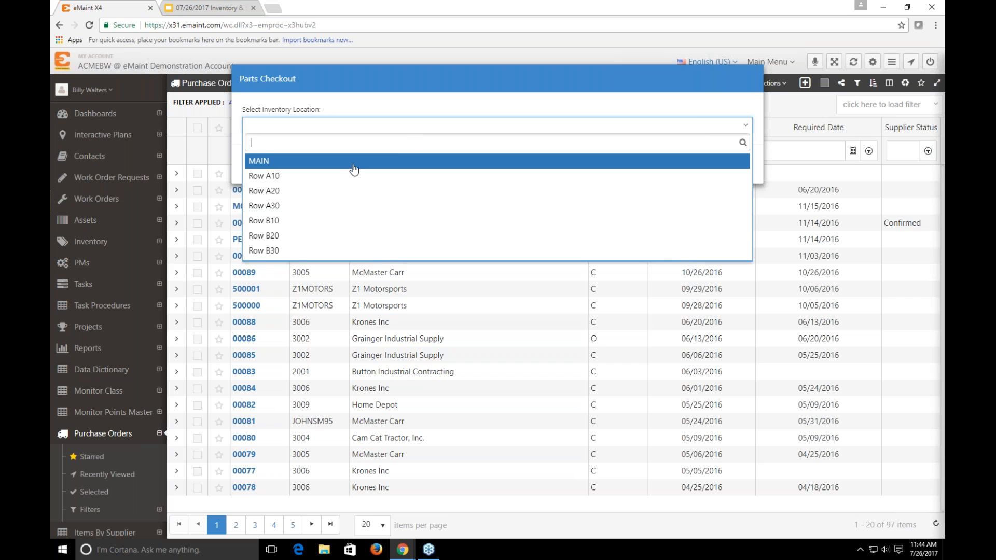
{"action": "left_click", "coordinate": [328, 180]}
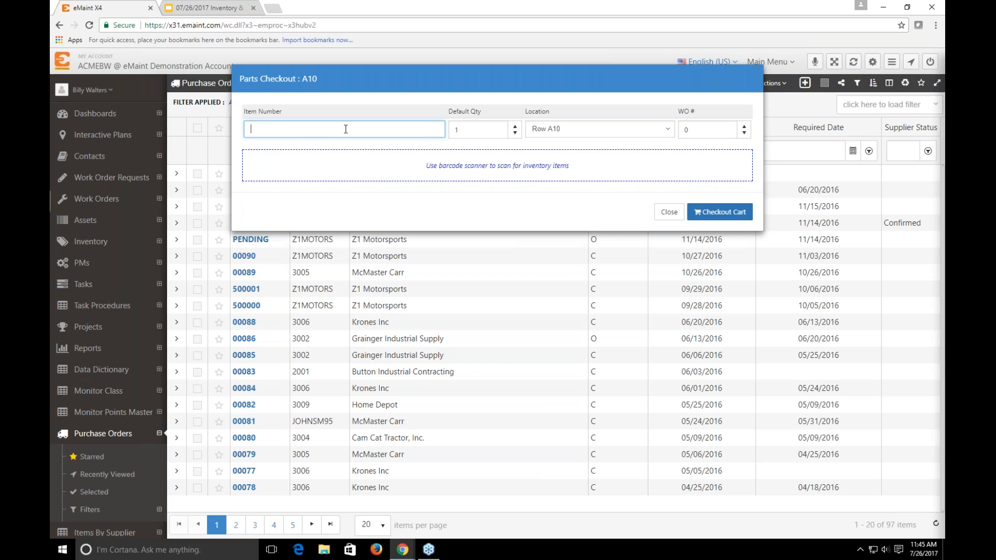
Add item 1001 to the checkout cart from Row A10 with a checkout quantity of 3
{"action": "type", "text": "001"}
{"action": "key", "text": "Return"}
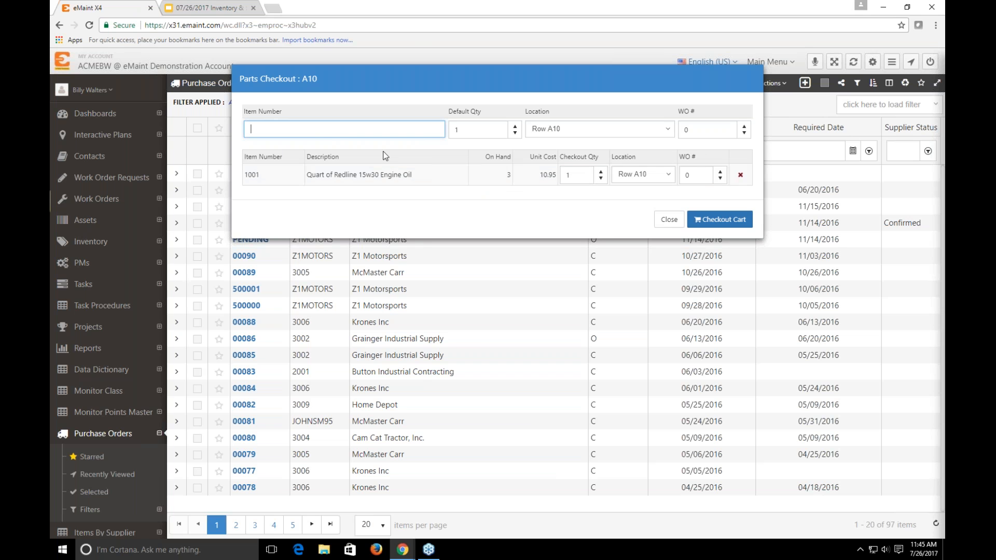
{"action": "type", "text": "1001"}
{"action": "double_click", "coordinate": [340, 131]}
{"action": "key", "text": "BackSpace"}
{"action": "type", "text": "1001"}
{"action": "key", "text": "Return"}
{"action": "type", "text": "1001"}
{"action": "key", "text": "Return"}
Set the checkout location to MAIN and add one unit of item 1001 to the cart from there
{"action": "left_click", "coordinate": [550, 129]}
{"action": "left_click", "coordinate": [552, 226]}
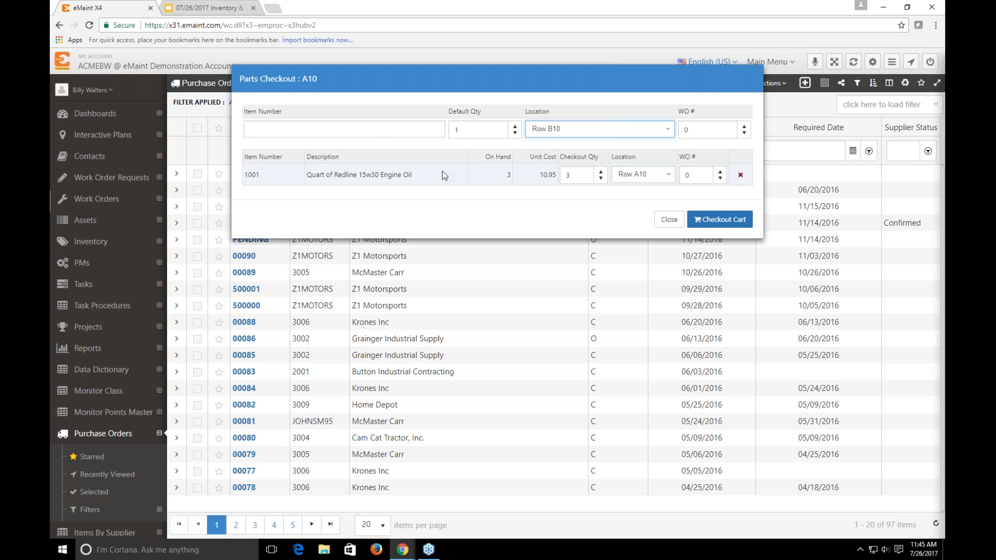
{"action": "left_click", "coordinate": [321, 125]}
{"action": "left_click", "coordinate": [597, 130]}
{"action": "left_click", "coordinate": [550, 167]}
{"action": "left_click", "coordinate": [371, 131]}
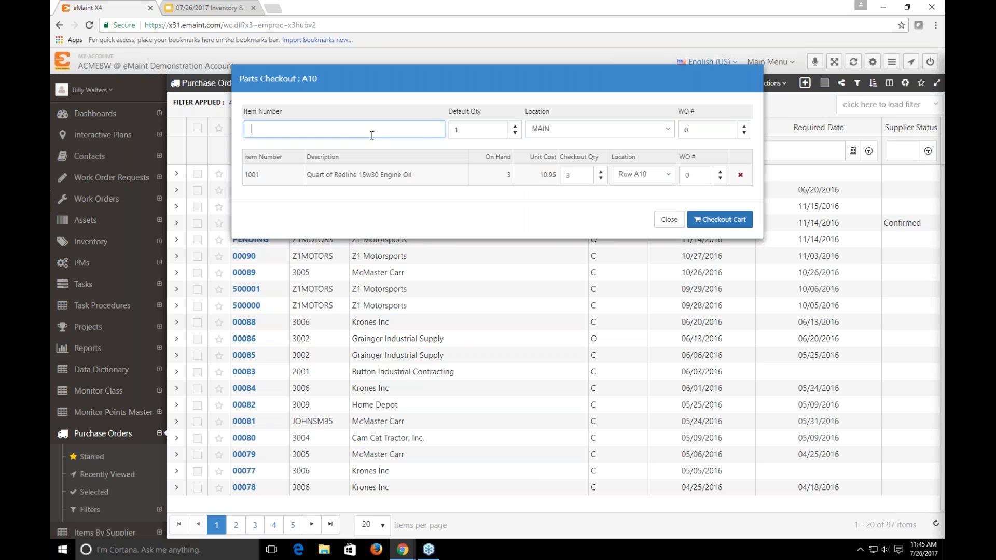
{"action": "type", "text": "1001"}
{"action": "key", "text": "Return"}
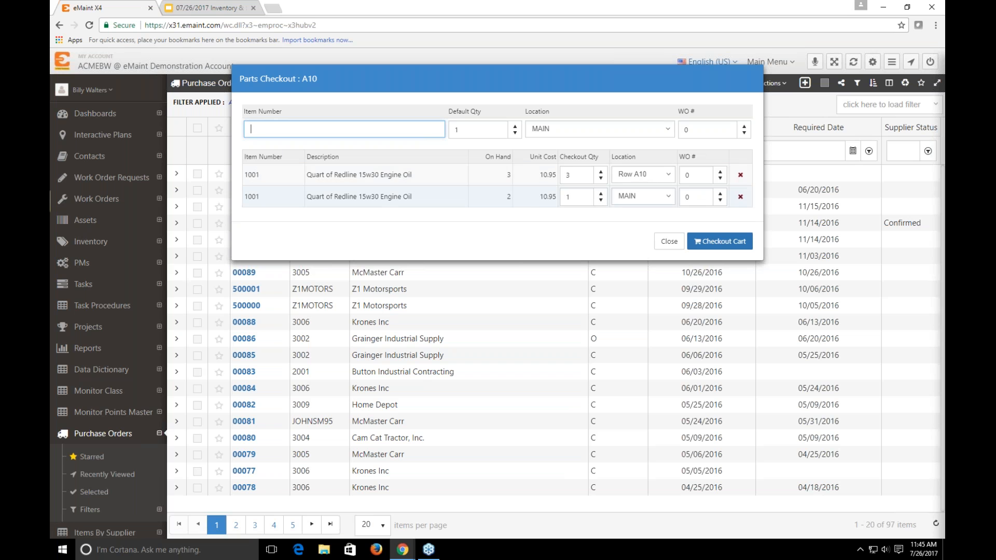
Check out the cart with 3 units of item 1001 from Row A10 and 1 from MAIN, and close the checkout window
{"action": "left_click", "coordinate": [576, 196]}
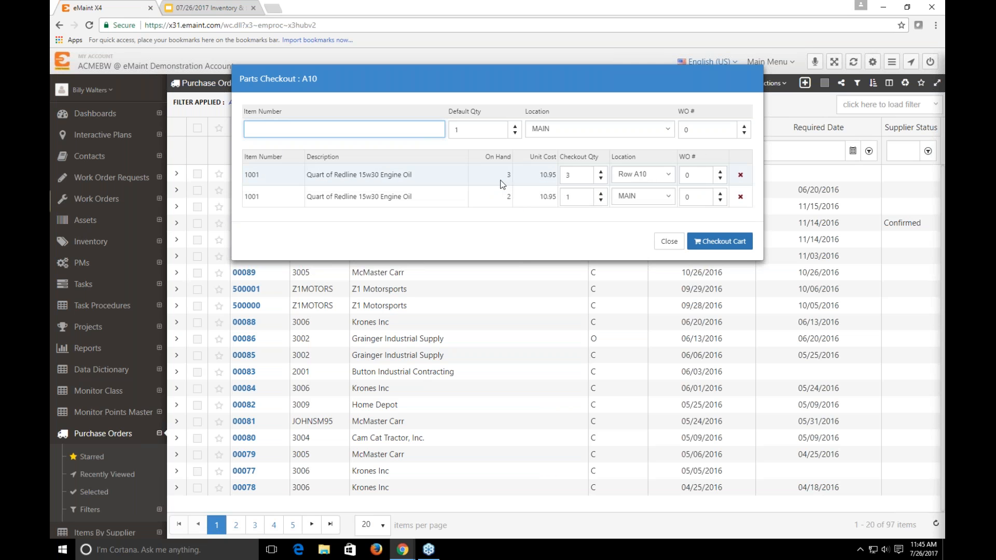
{"action": "left_click", "coordinate": [575, 175]}
{"action": "left_click", "coordinate": [715, 248]}
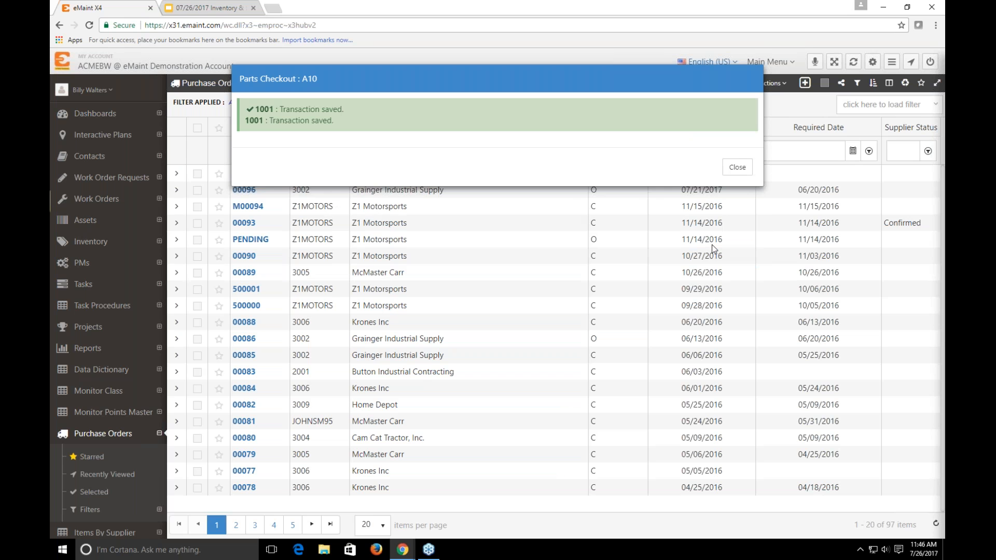
{"action": "left_click", "coordinate": [737, 167]}
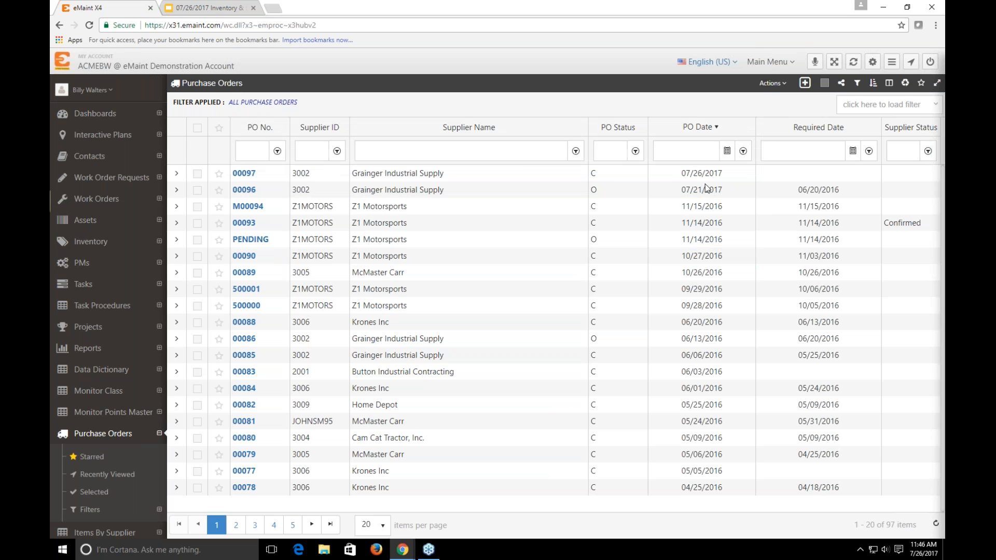
Open the inventory and search for item 1001 by ID from the item 5010 record
{"action": "left_click", "coordinate": [97, 246]}
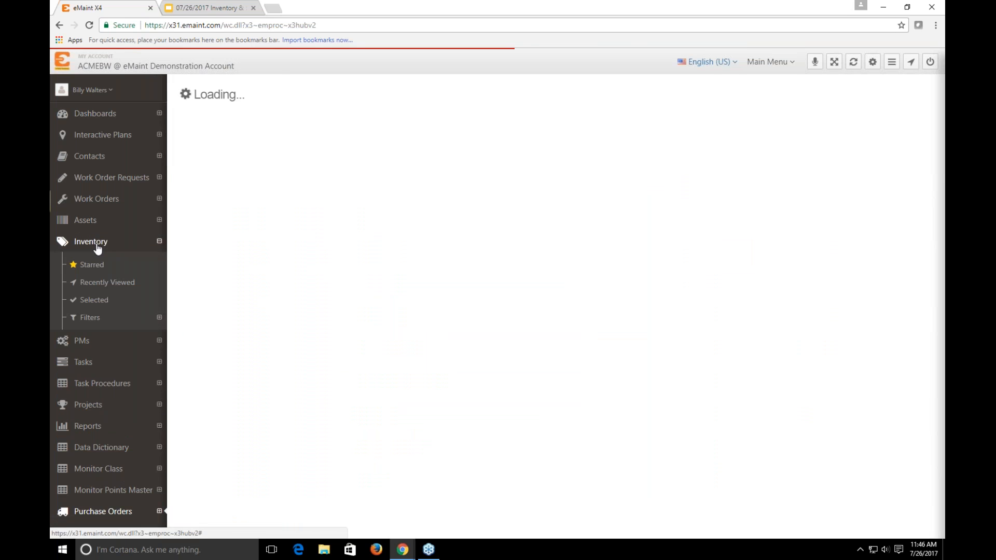
{"action": "left_click", "coordinate": [309, 162]}
{"action": "type", "text": "1001"}
{"action": "key", "text": "Return"}
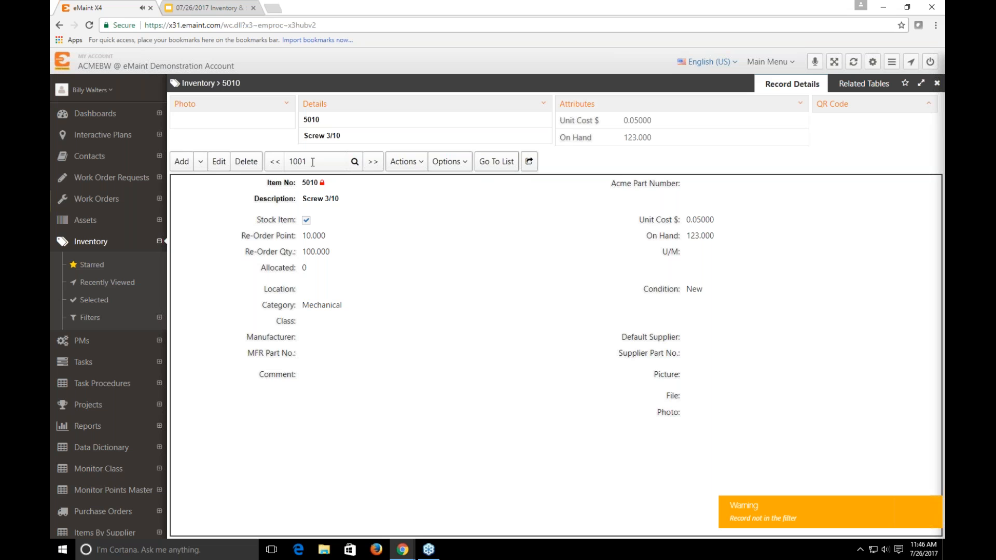
Return to the inventory list, clear the item number filter, and open the related tables of item 1001
{"action": "left_click", "coordinate": [491, 161]}
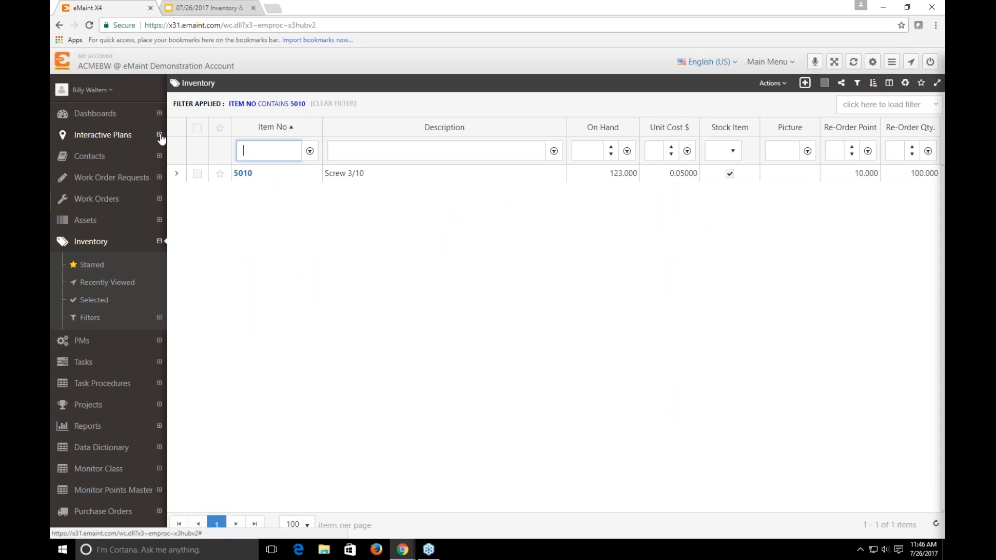
{"action": "left_click", "coordinate": [245, 191]}
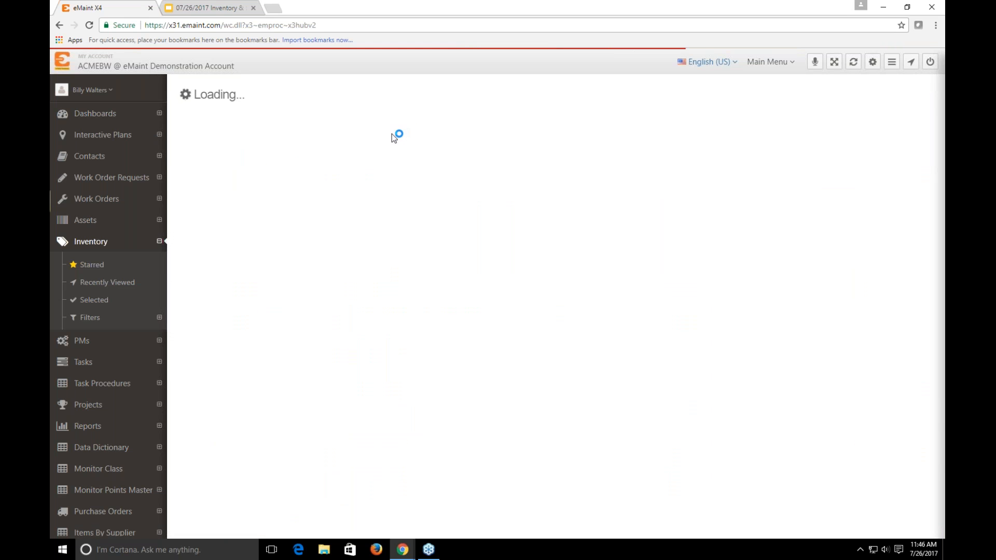
{"action": "left_click", "coordinate": [506, 194]}
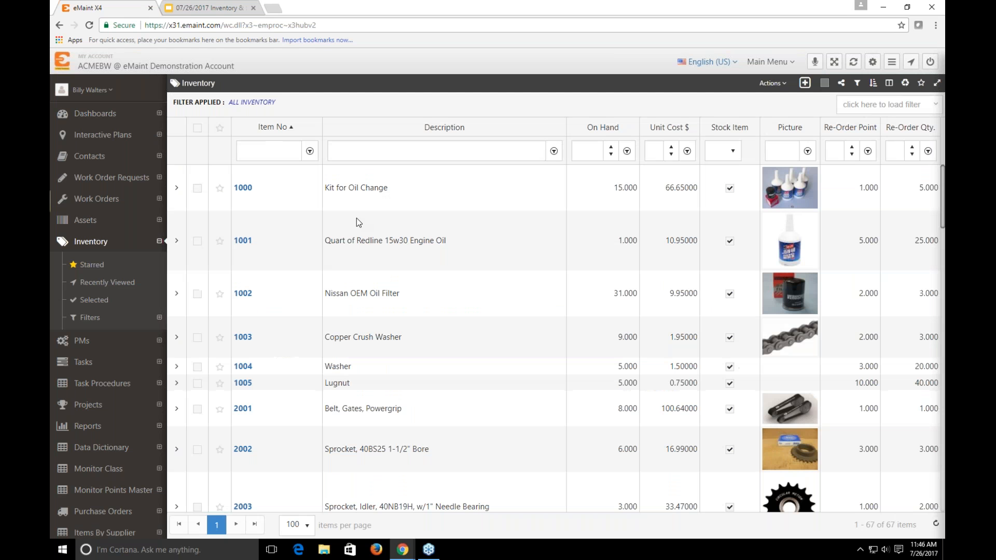
{"action": "left_click", "coordinate": [244, 242]}
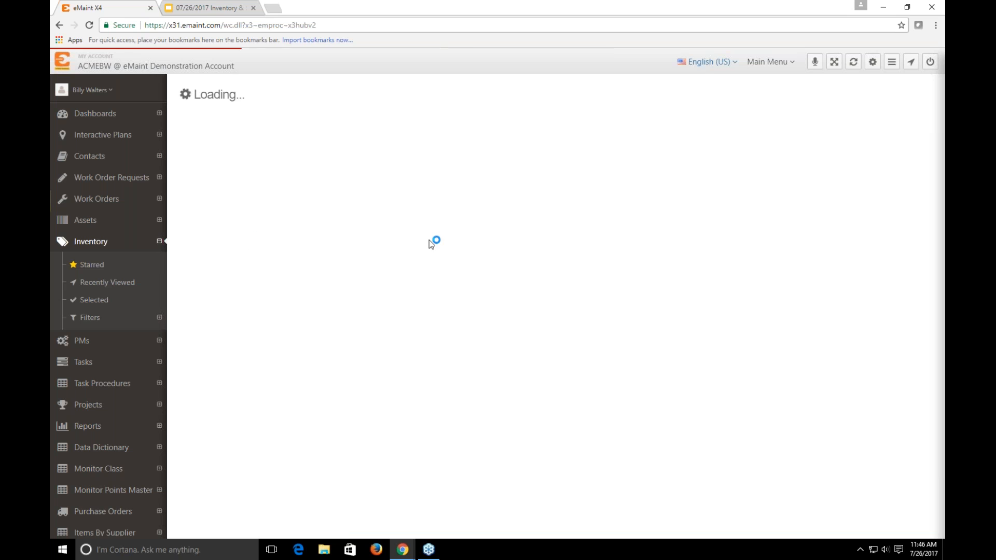
{"action": "left_click", "coordinate": [840, 86]}
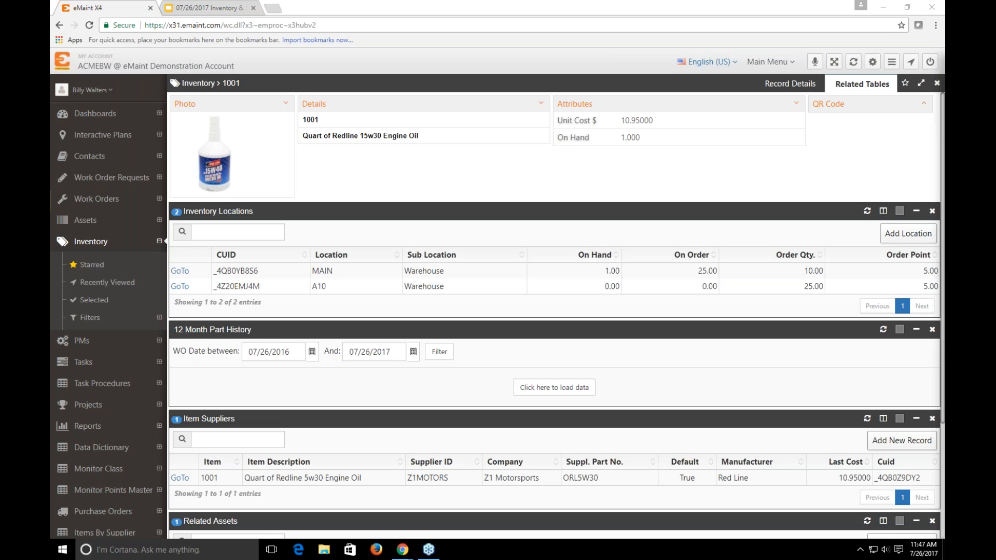
Switch to the Inventory & Spare Parts workshop deck in Google Slides and show slide 6, Upcoming Webinars
{"action": "left_click", "coordinate": [201, 9]}
{"action": "left_click", "coordinate": [133, 8]}
{"action": "left_click", "coordinate": [209, 7]}
{"action": "left_click", "coordinate": [112, 426]}
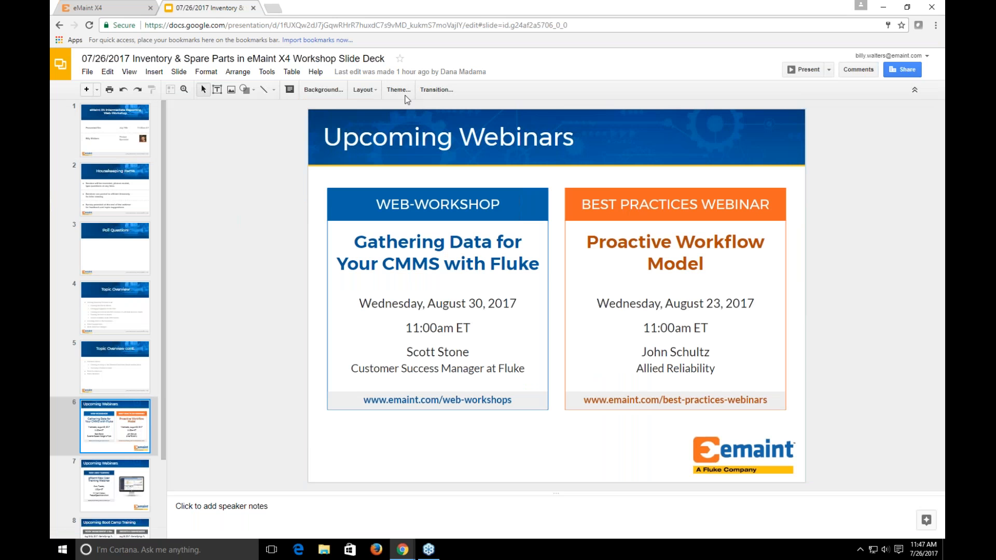